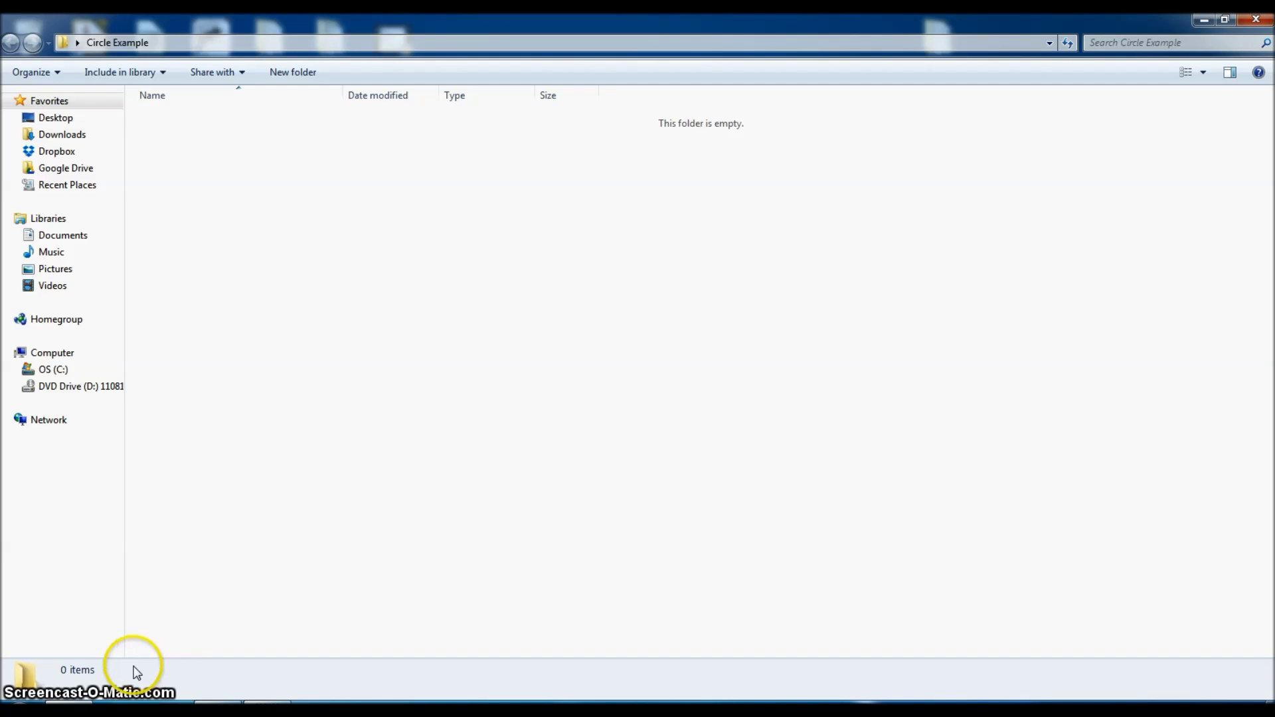
# Step: Launch SketchUp and start a new model with the default millimetre template
pyautogui.click(14, 701)
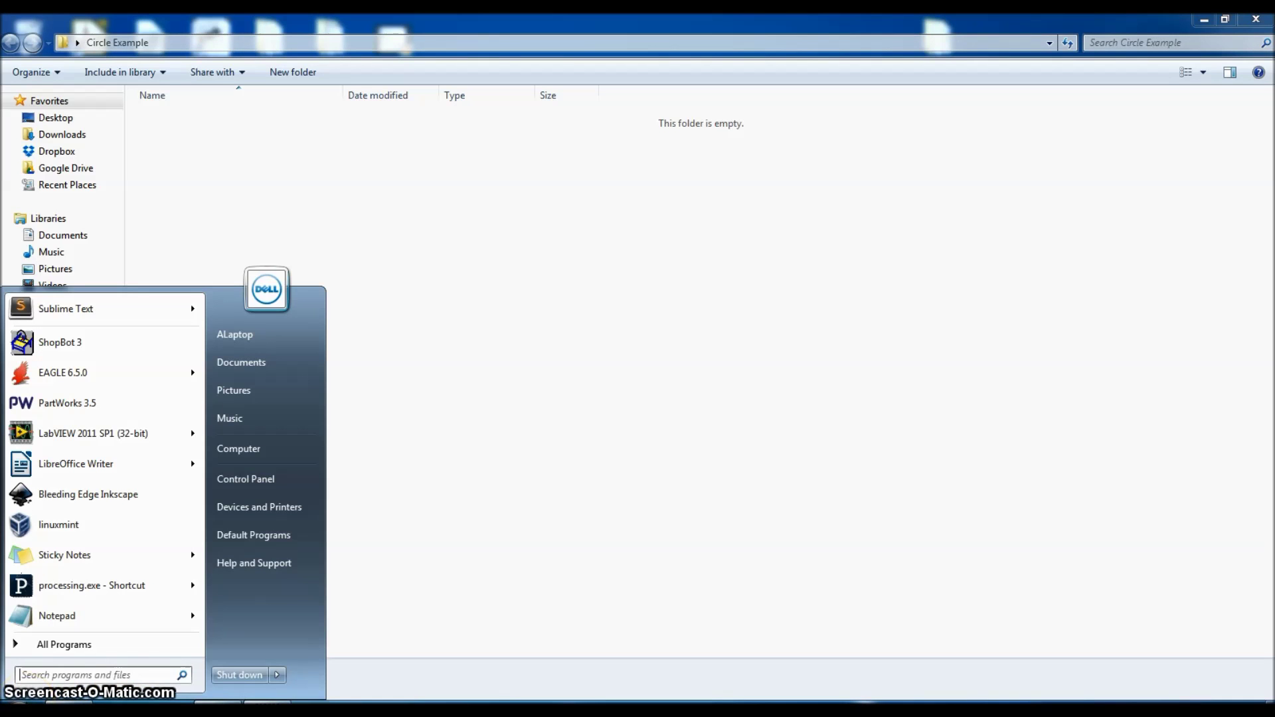
pyautogui.write('sketc')
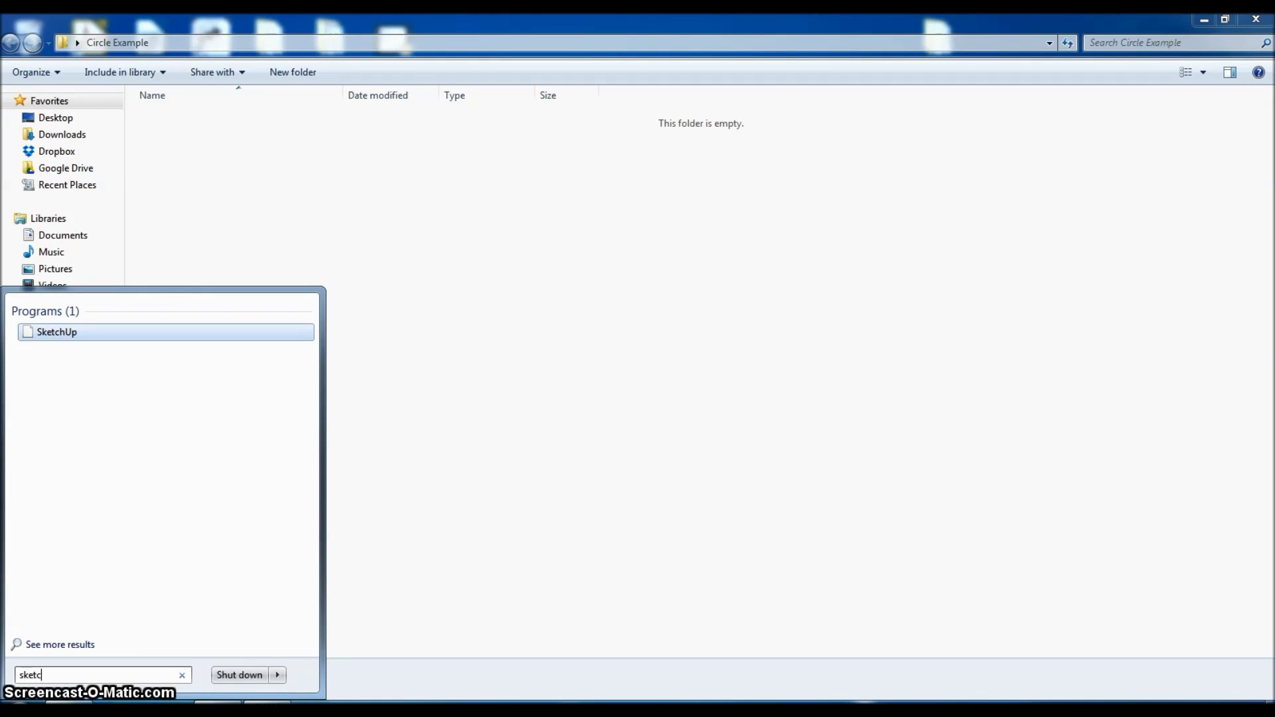
pyautogui.press('Return')
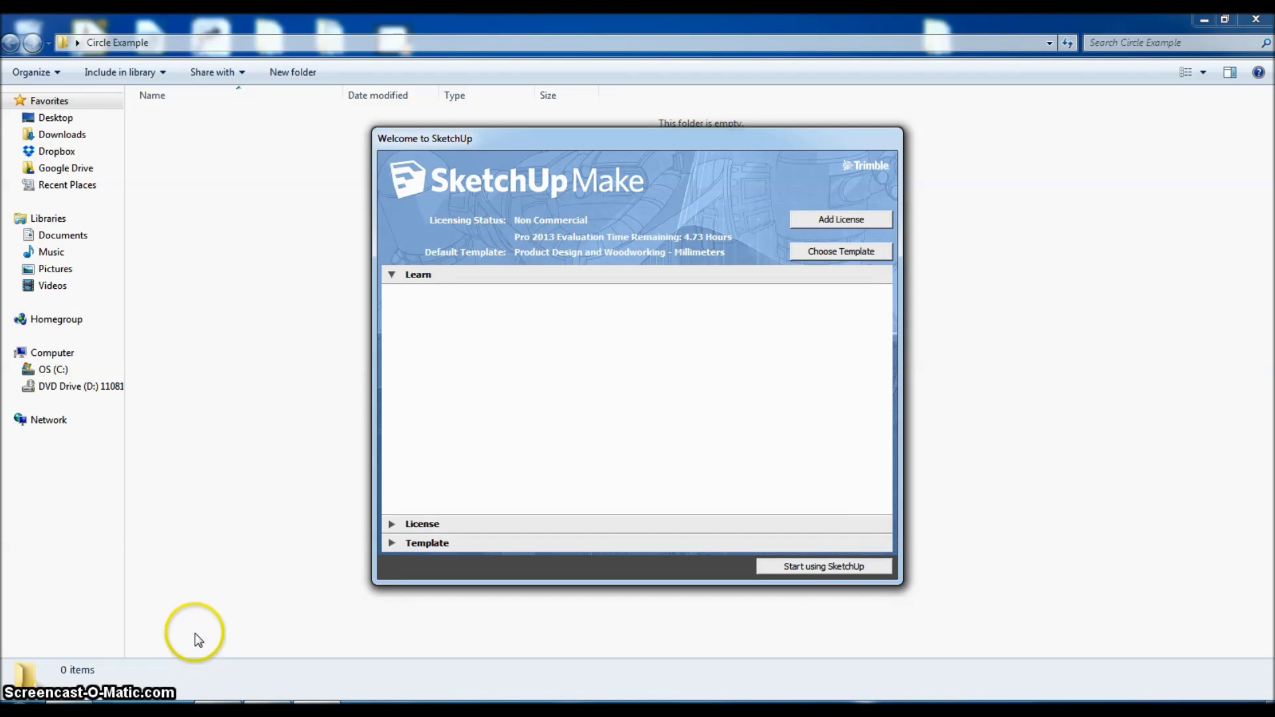
pyautogui.click(811, 567)
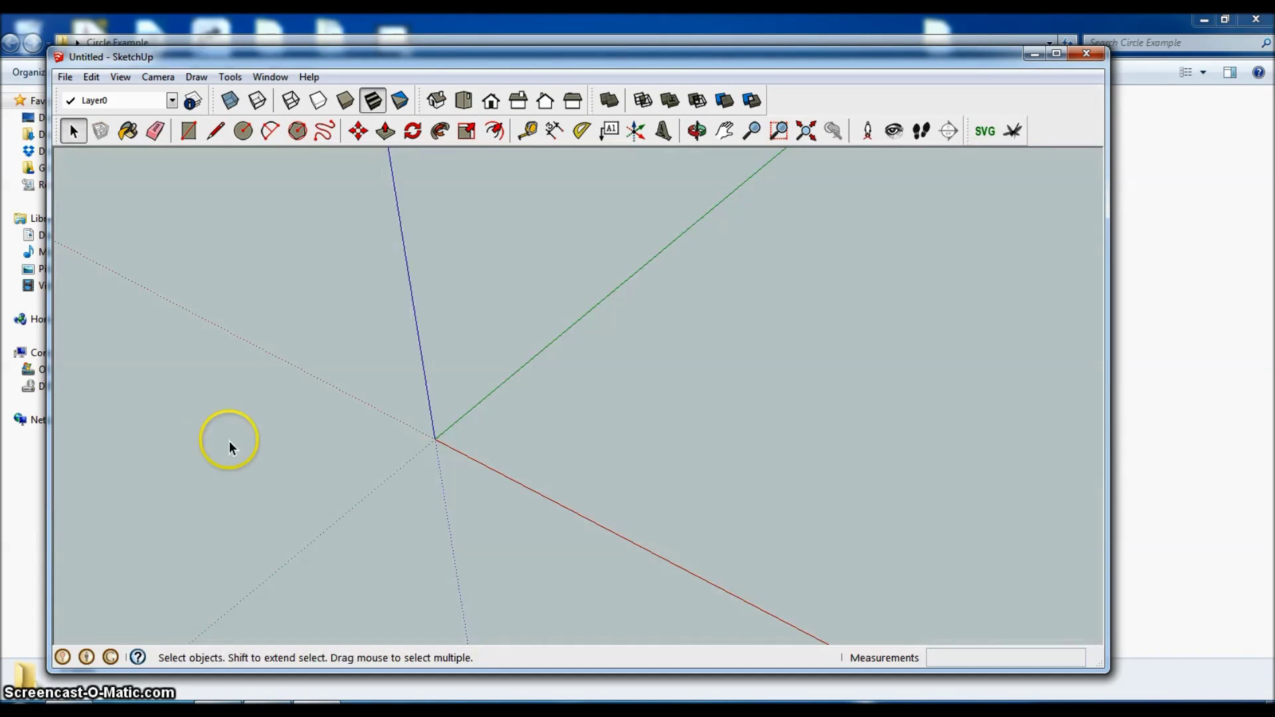
# Step: Draw a circle with a 2" radius on the ground plane near the origin
pyautogui.click(243, 131)
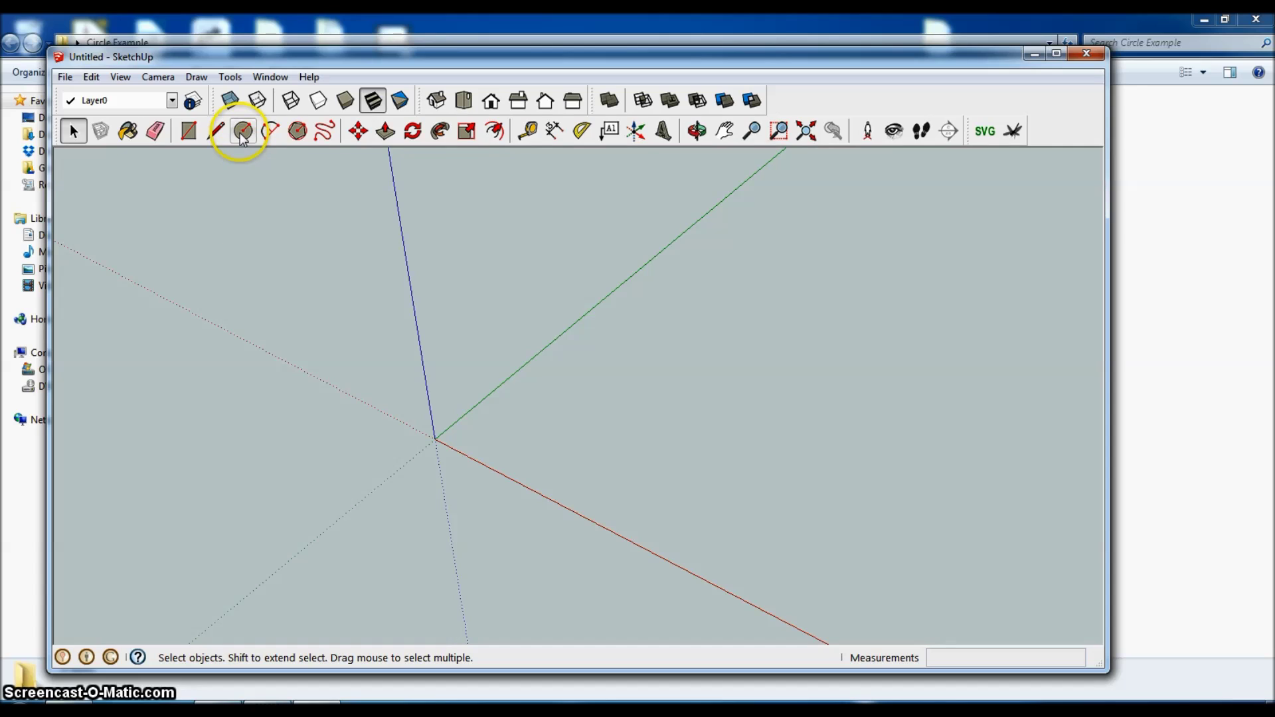
pyautogui.click(479, 434)
pyautogui.click(481, 433)
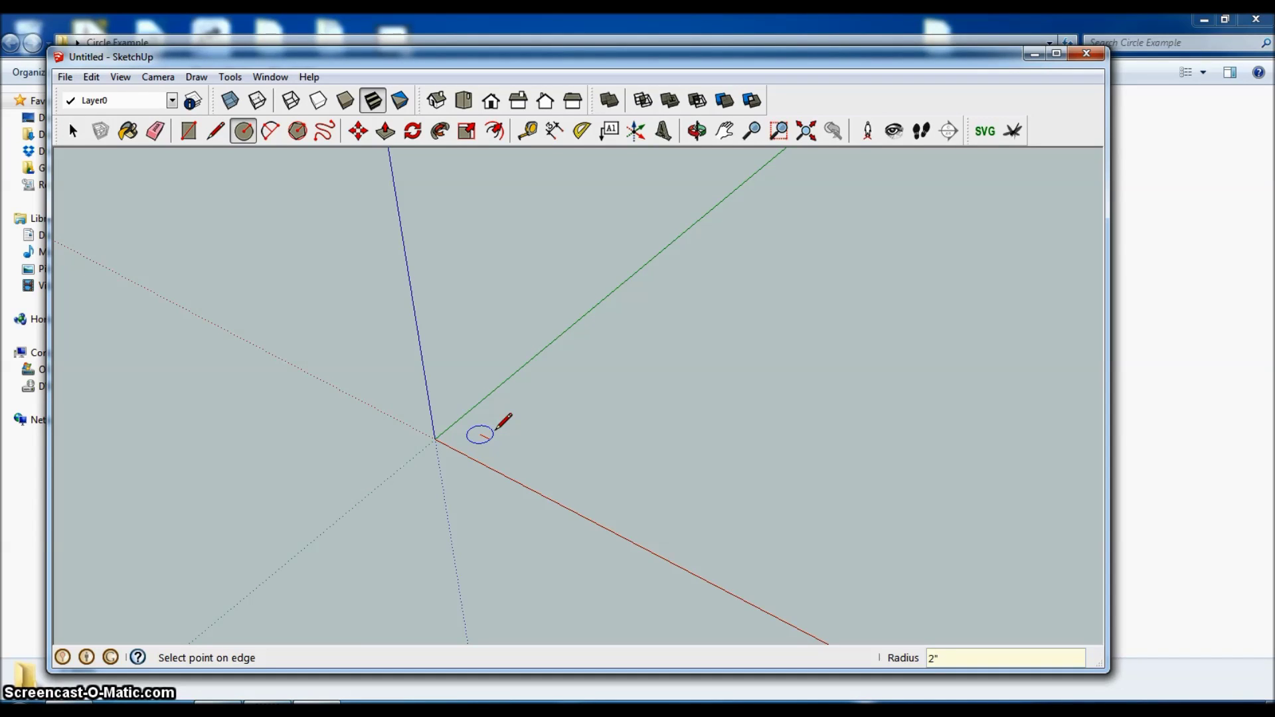
pyautogui.press('Return')
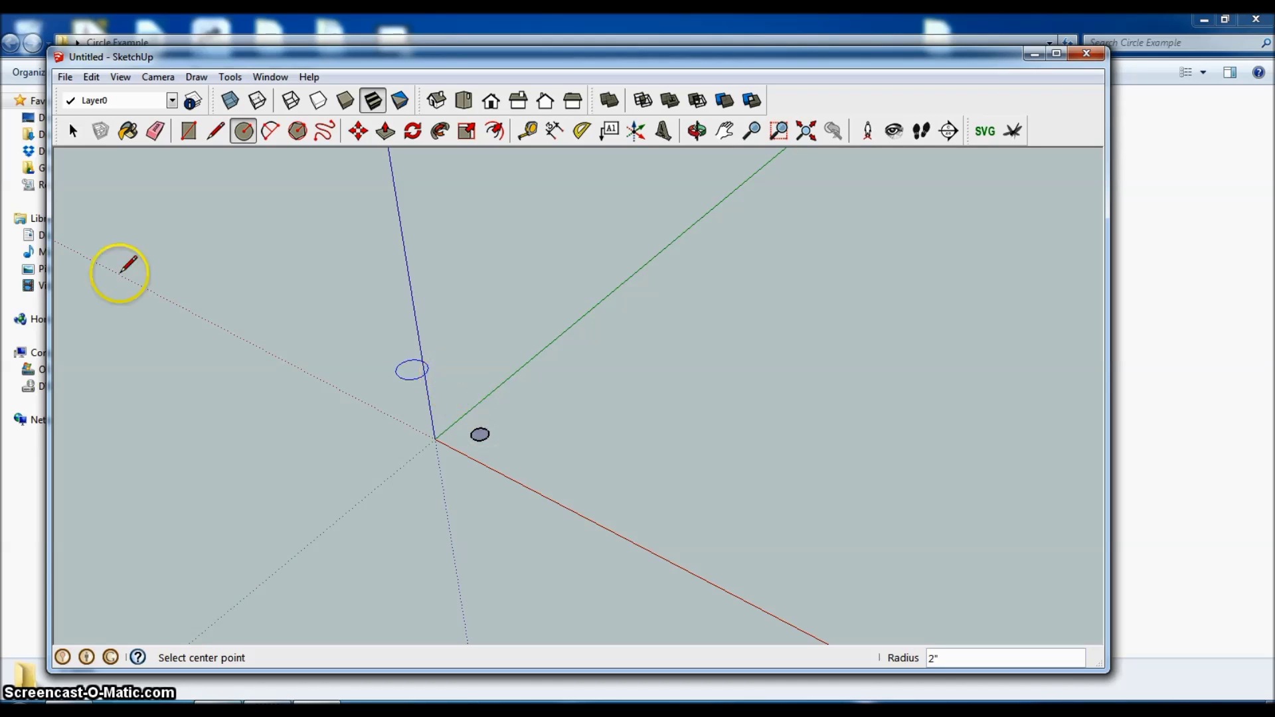
# Step: Draw a rectangle of about 186 by 90 mm on the ground plane beside the circle
pyautogui.click(193, 133)
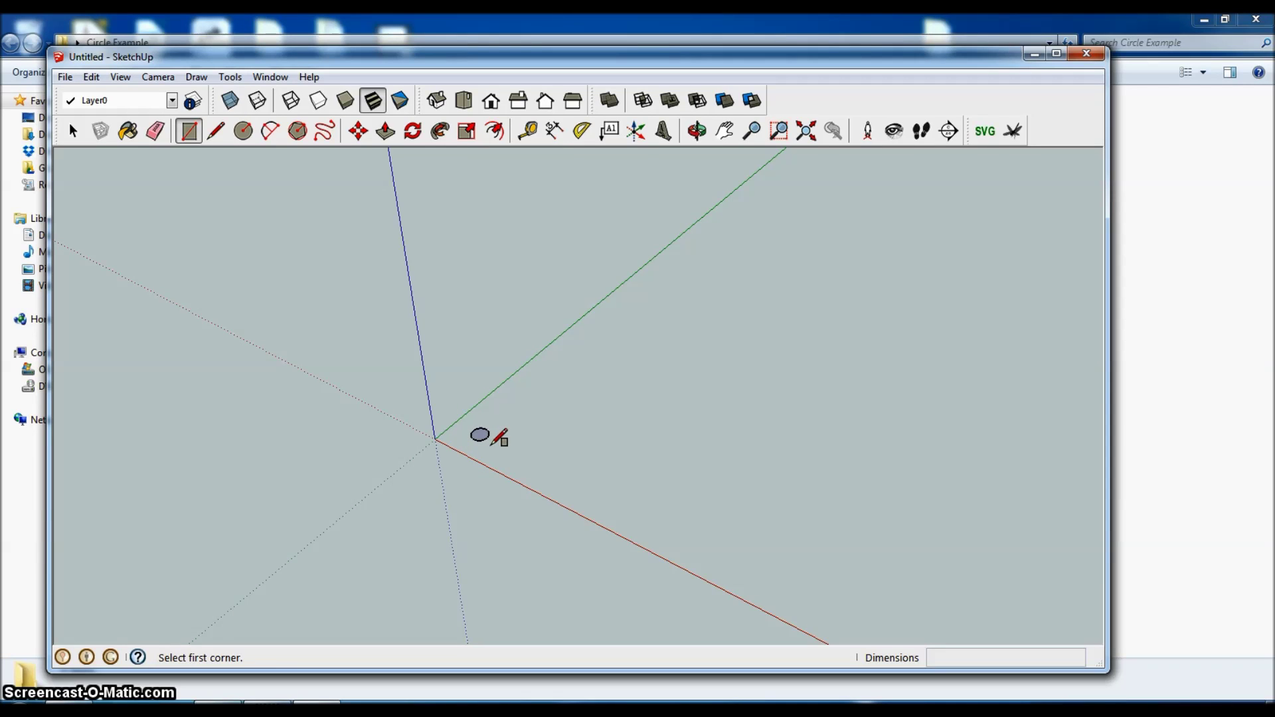
pyautogui.click(493, 444)
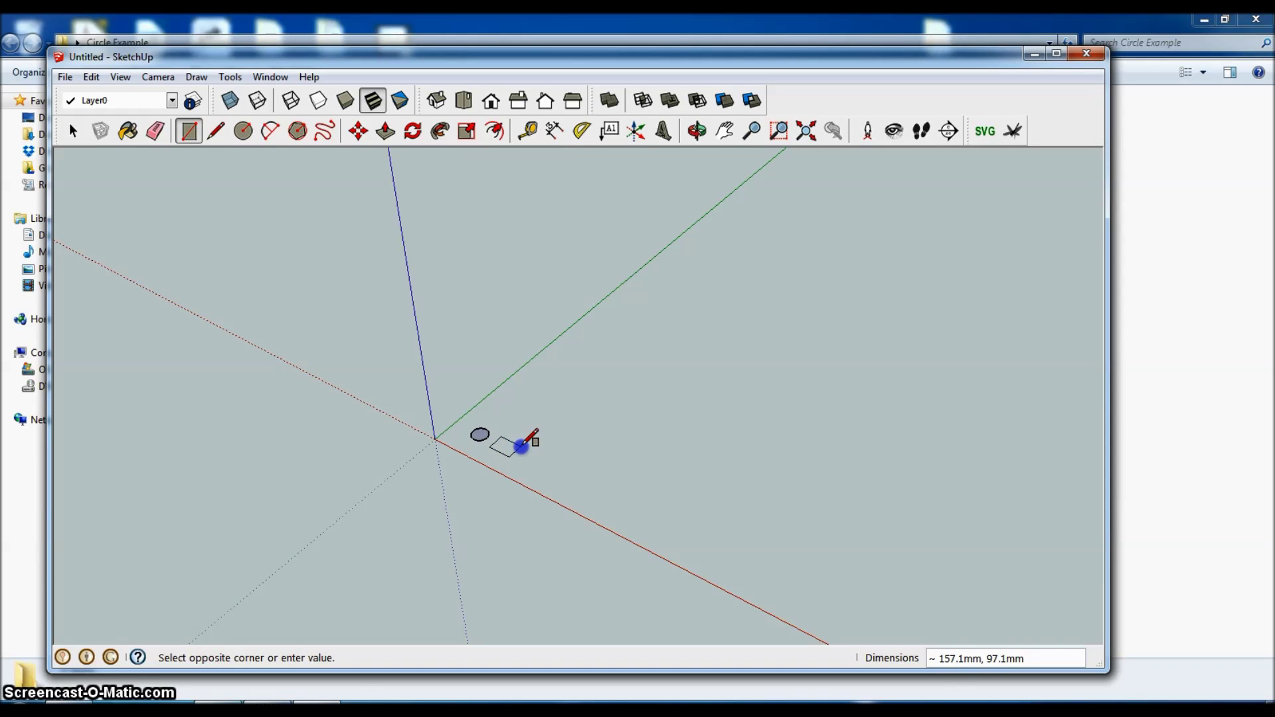
pyautogui.click(526, 452)
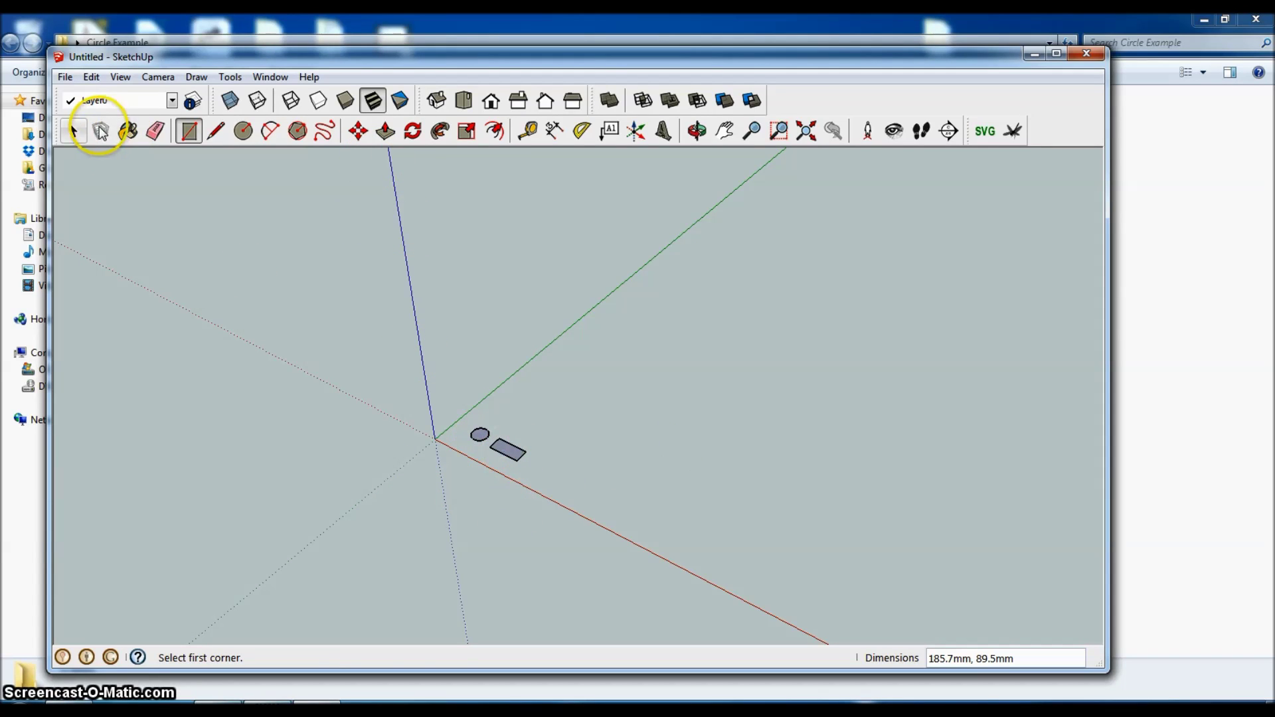
# Step: Show the circle and rectangle in the Top standard view
pyautogui.click(73, 131)
pyautogui.moveTo(436, 501); pyautogui.dragTo(433, 500)
pyautogui.moveTo(390, 486); pyautogui.dragTo(629, 539, button='middle')
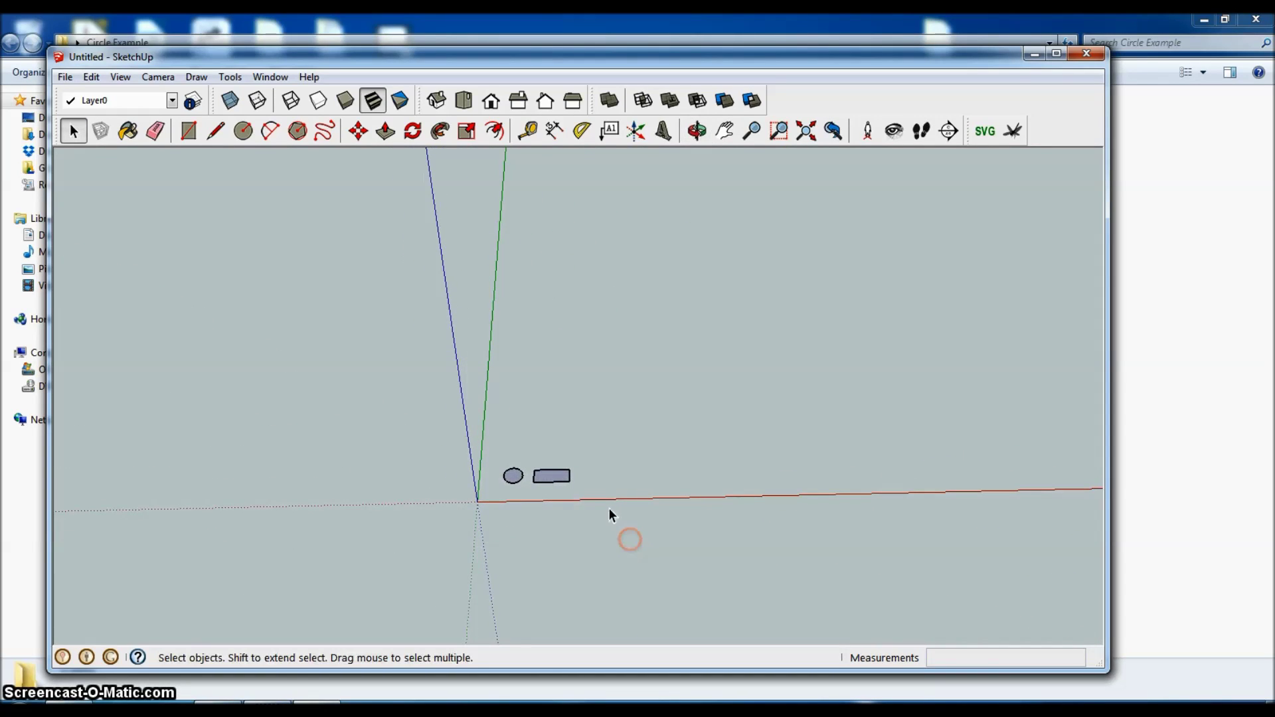
pyautogui.moveTo(544, 392); pyautogui.dragTo(538, 417, button='middle')
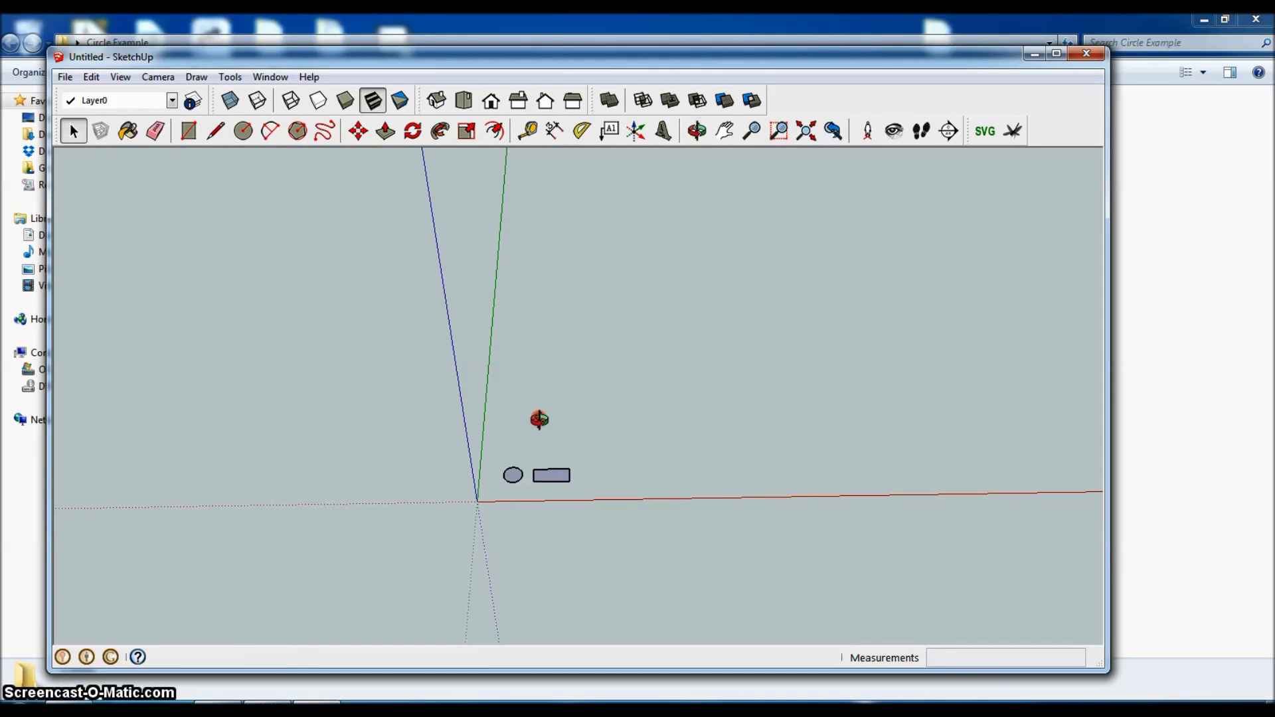
pyautogui.click(463, 100)
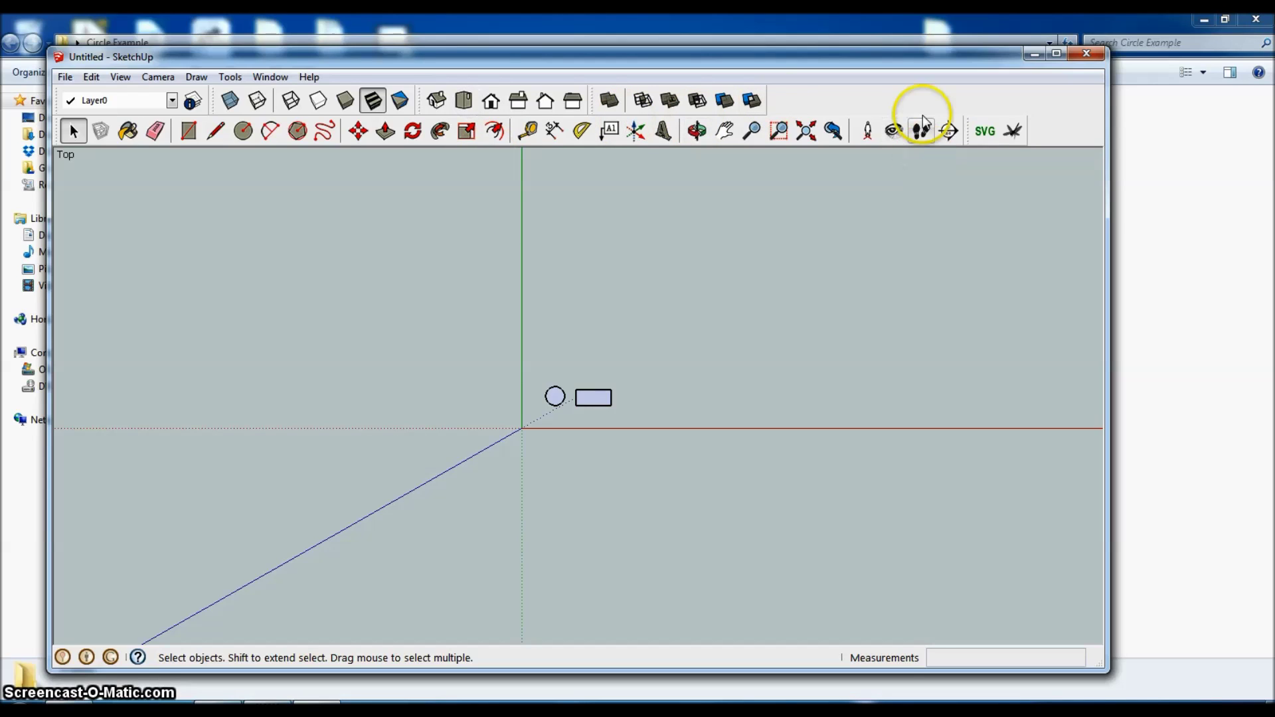
pyautogui.scroll(-1, 707, 282)
pyautogui.scroll(3, 678, 295)
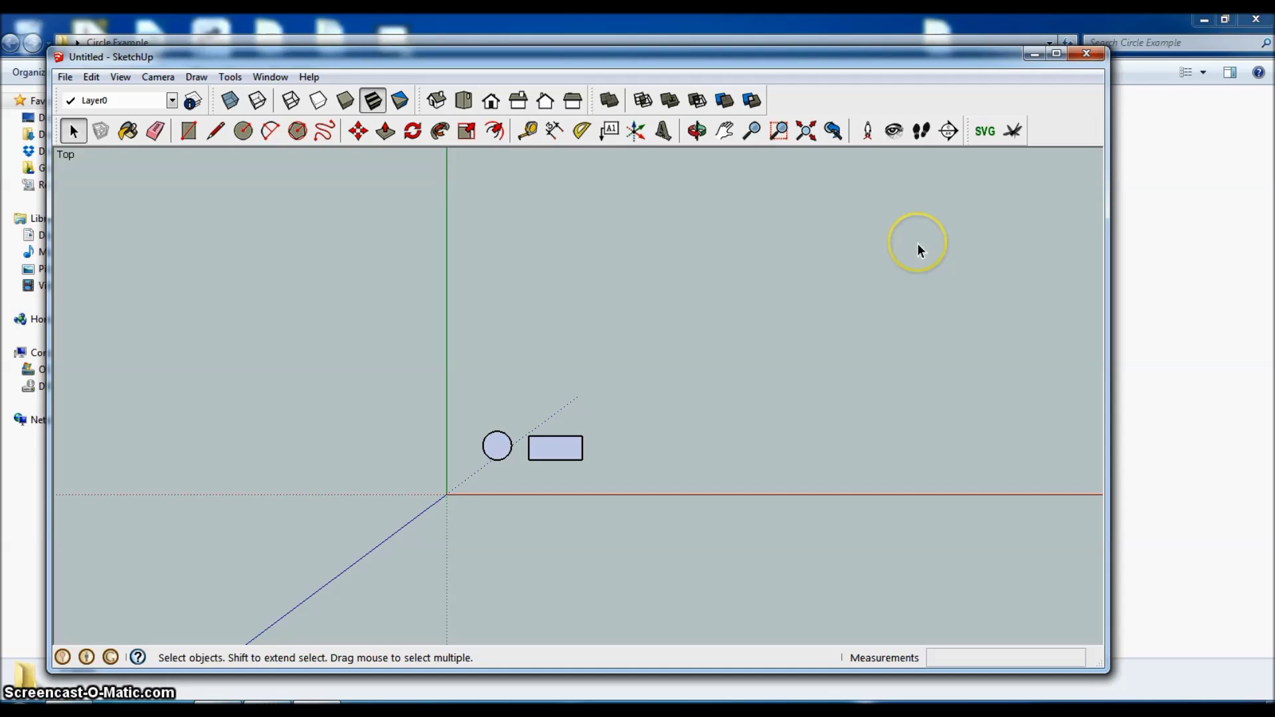
# Step: Select both the circle and the rectangle and open the SVG face export settings for them
pyautogui.moveTo(426, 396); pyautogui.dragTo(647, 517)
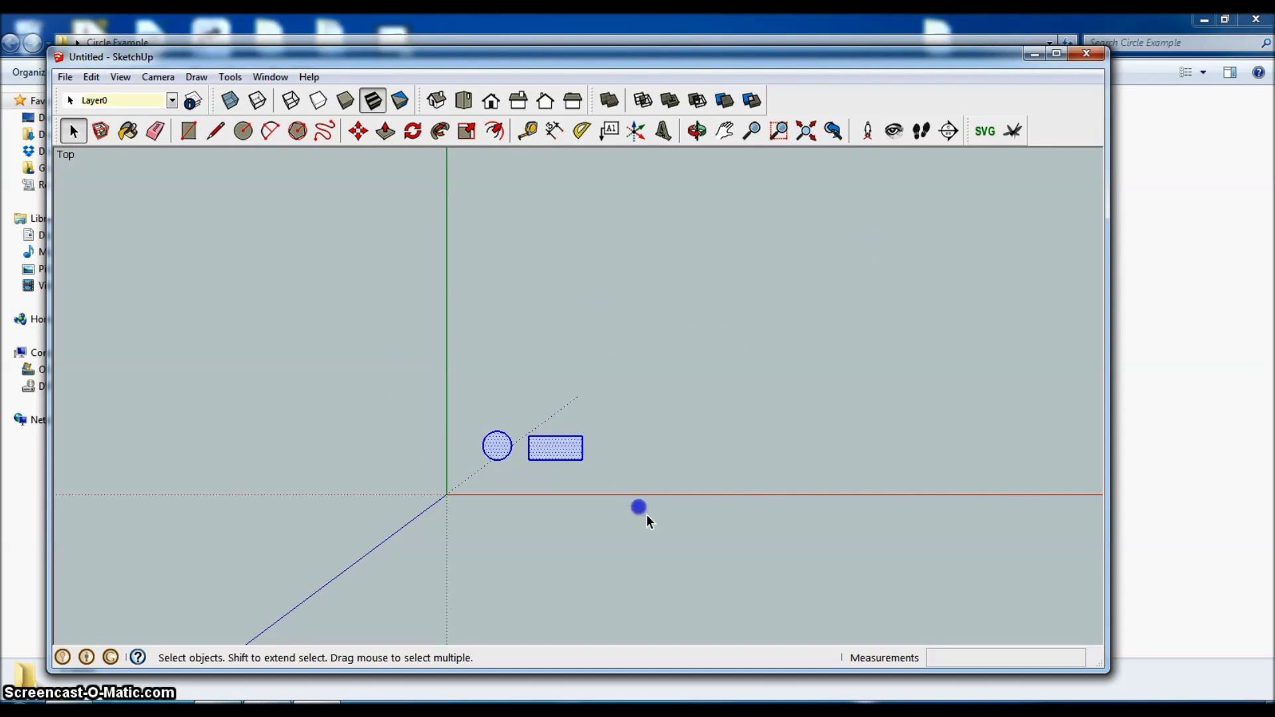
pyautogui.click(988, 133)
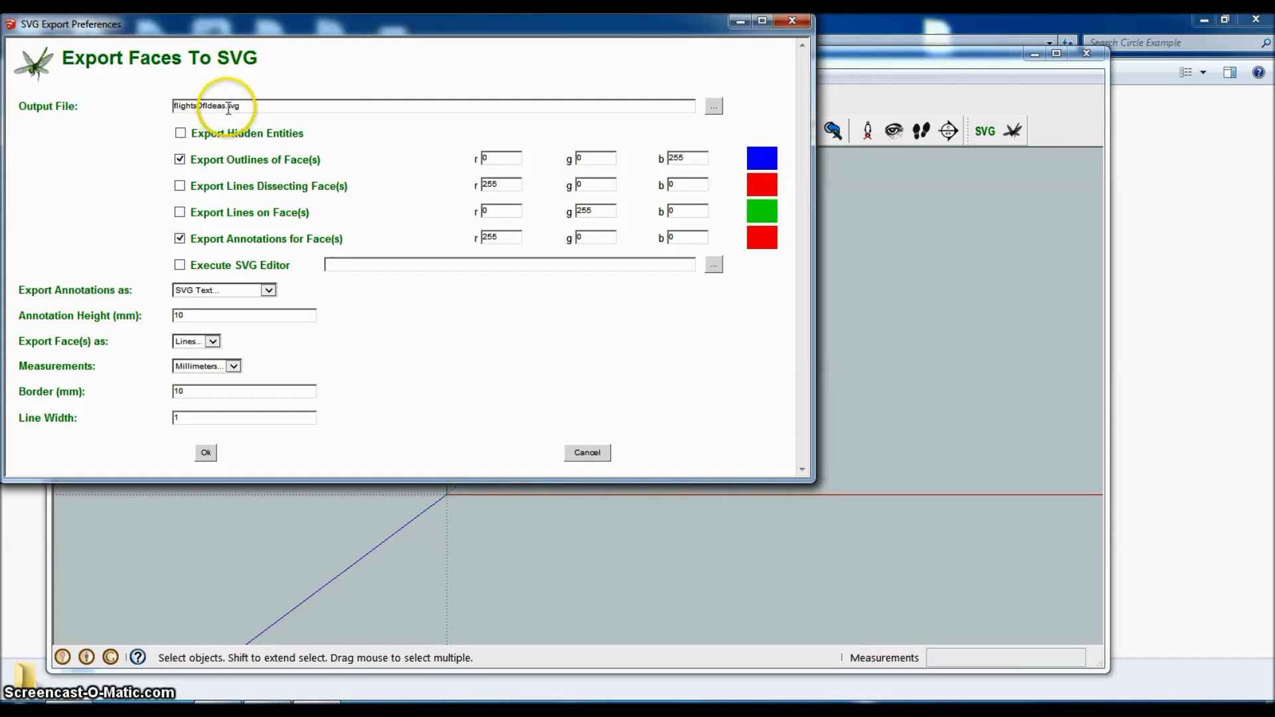
pyautogui.click(224, 107)
pyautogui.moveTo(224, 106); pyautogui.dragTo(171, 115)
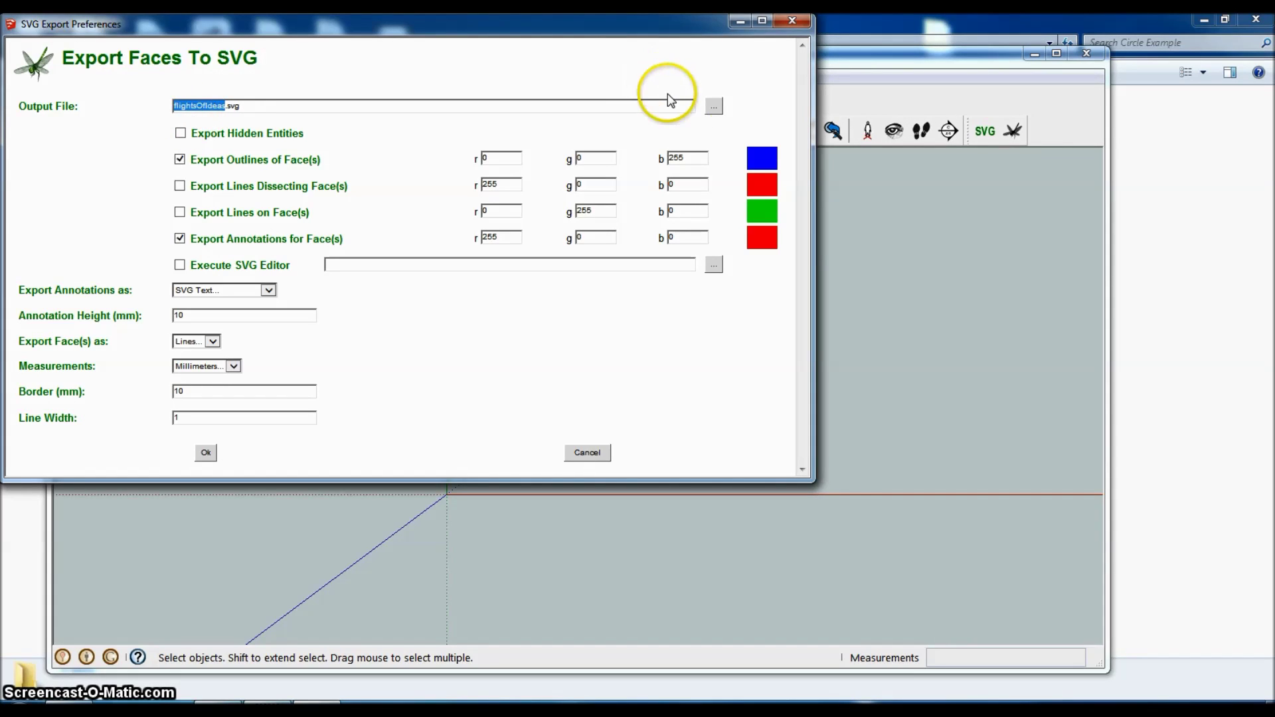
# Step: Browse for the export's output location and open the Circle Example folder on the Desktop
pyautogui.click(714, 106)
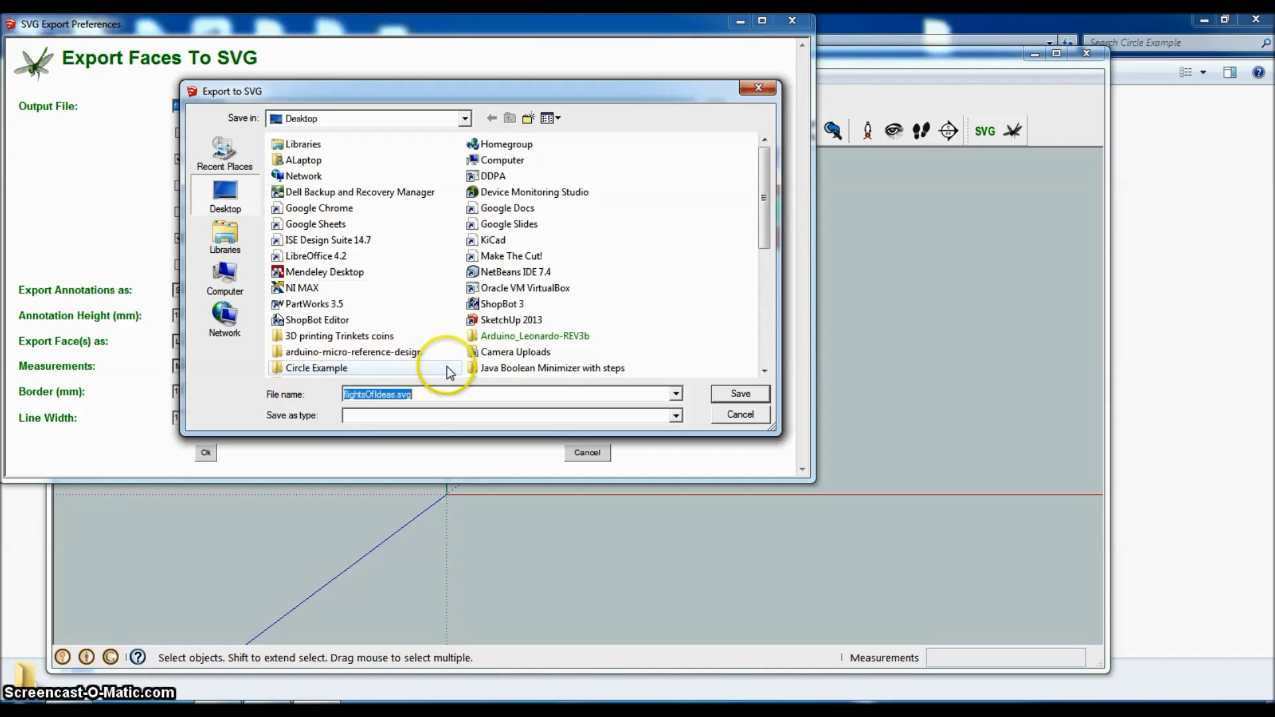
pyautogui.moveTo(761, 232); pyautogui.dragTo(762, 317)
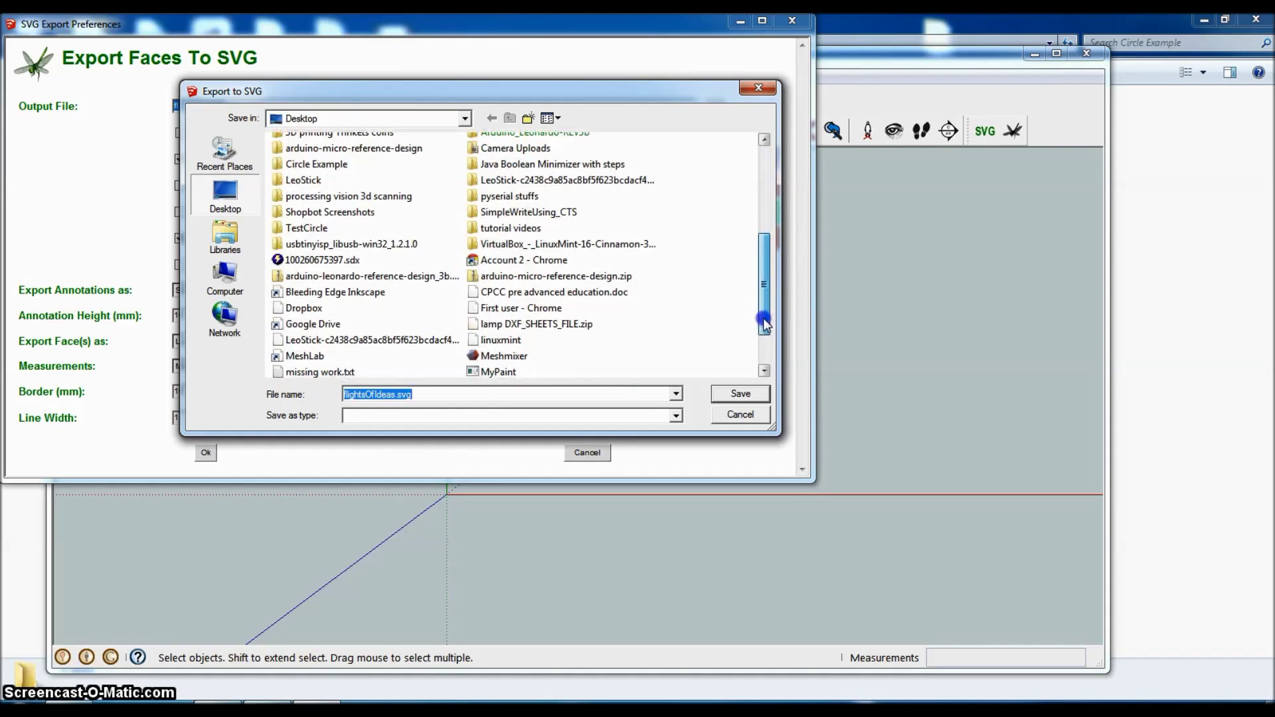
pyautogui.doubleClick(347, 230)
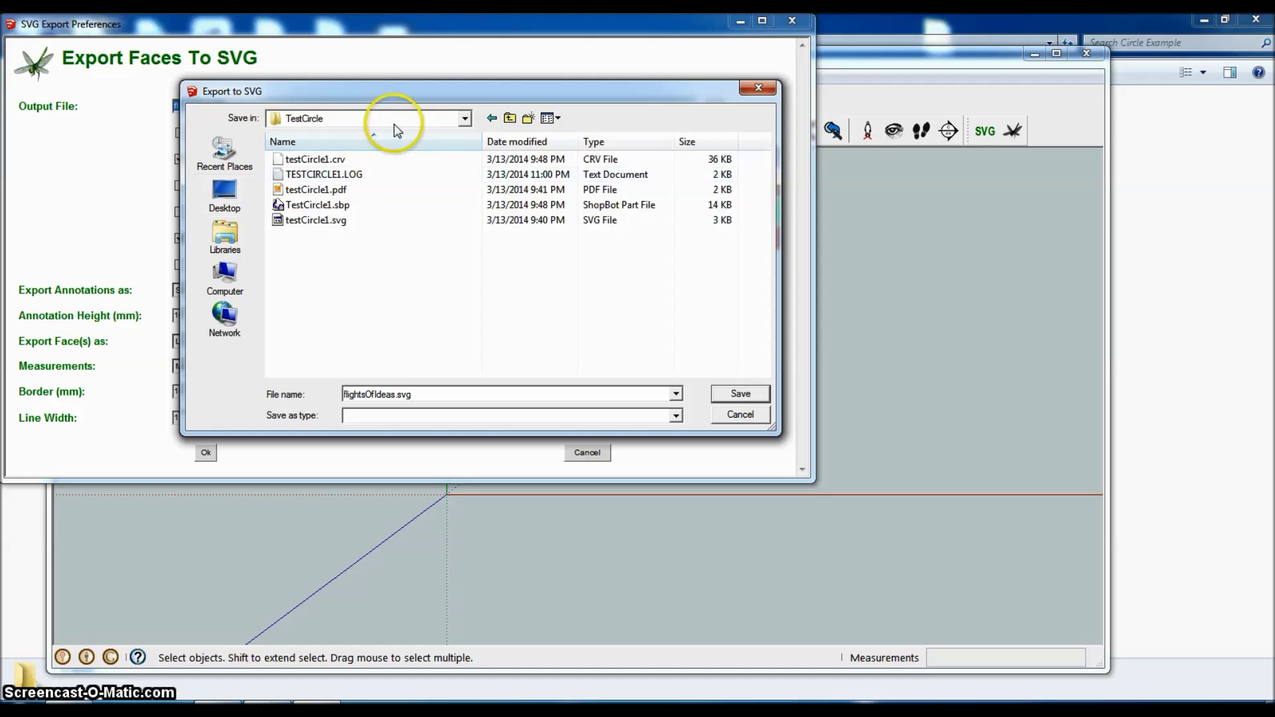
pyautogui.click(509, 118)
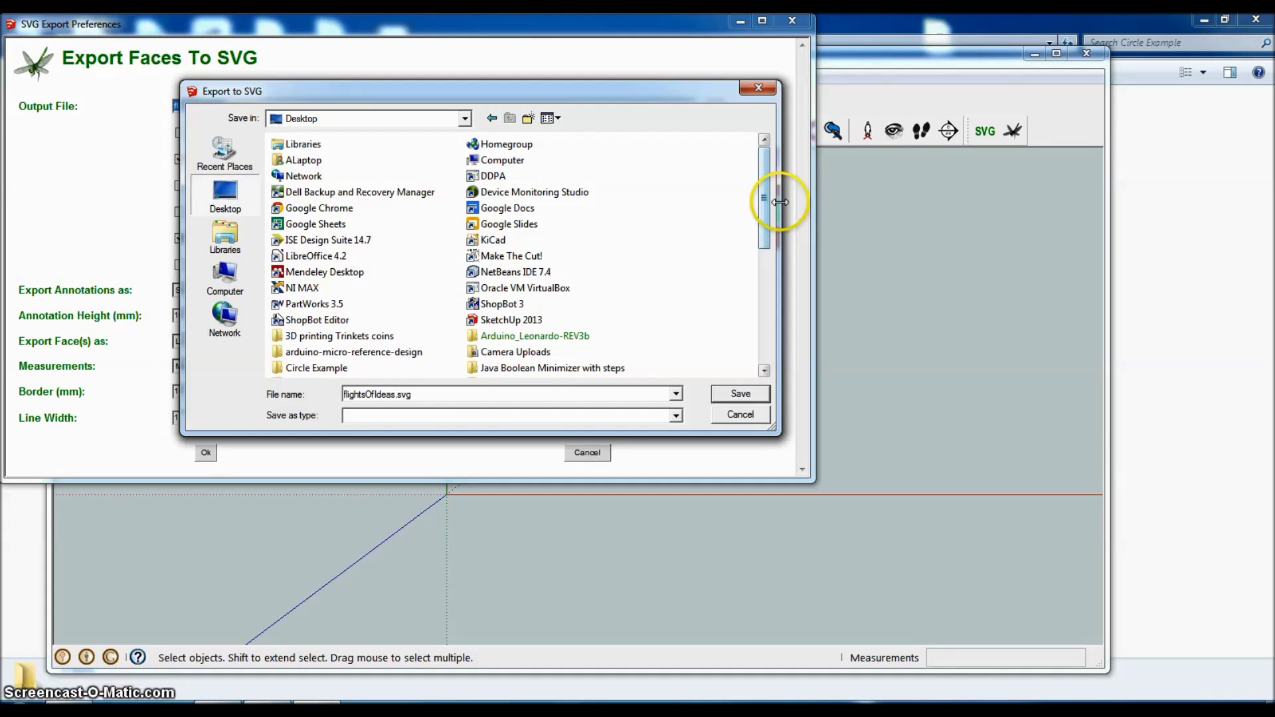
pyautogui.moveTo(763, 206); pyautogui.dragTo(759, 236)
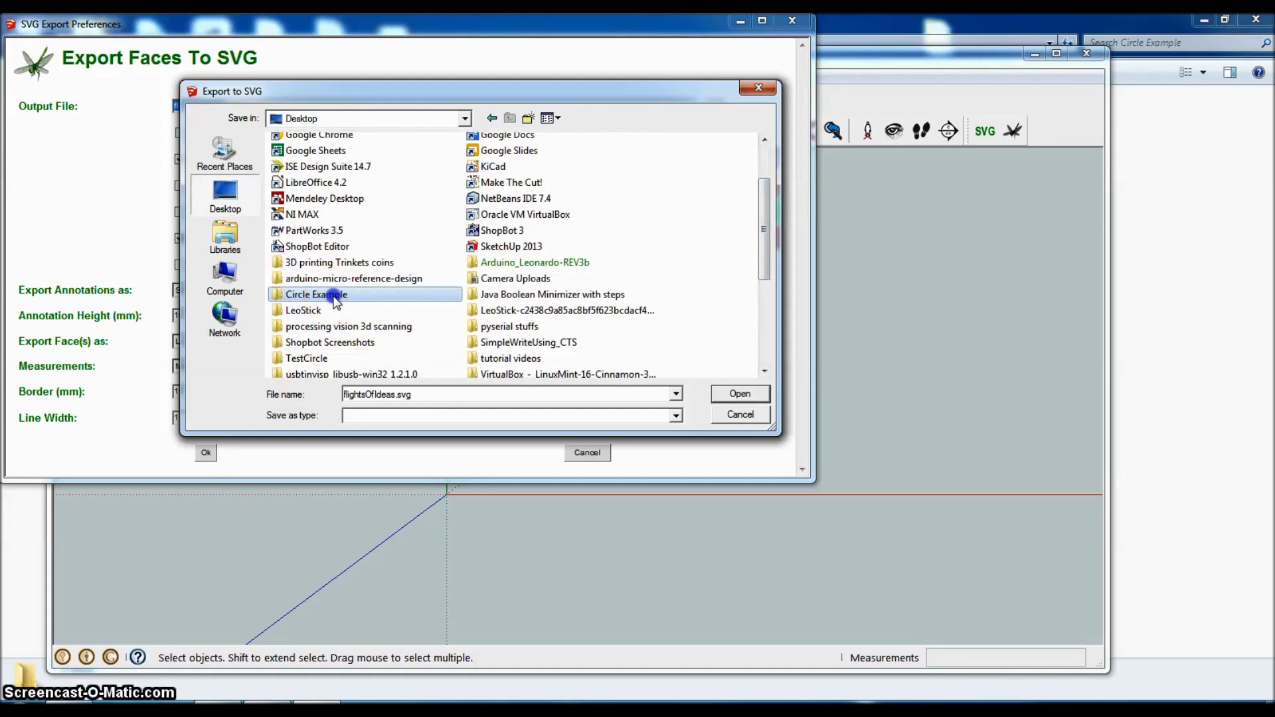
pyautogui.doubleClick(330, 294)
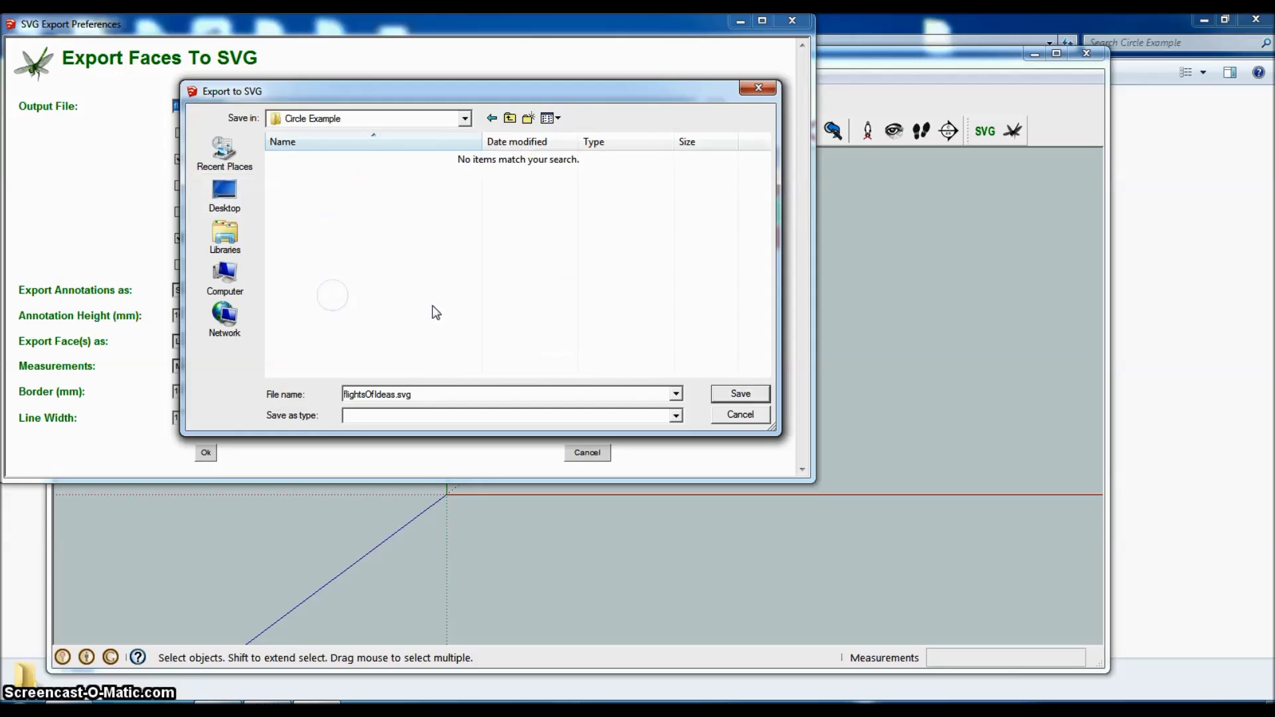
# Step: Name the output file CircleSquare.svg and export the selected faces with the existing SVG settings
pyautogui.moveTo(413, 393); pyautogui.dragTo(342, 395)
pyautogui.doubleClick(393, 394)
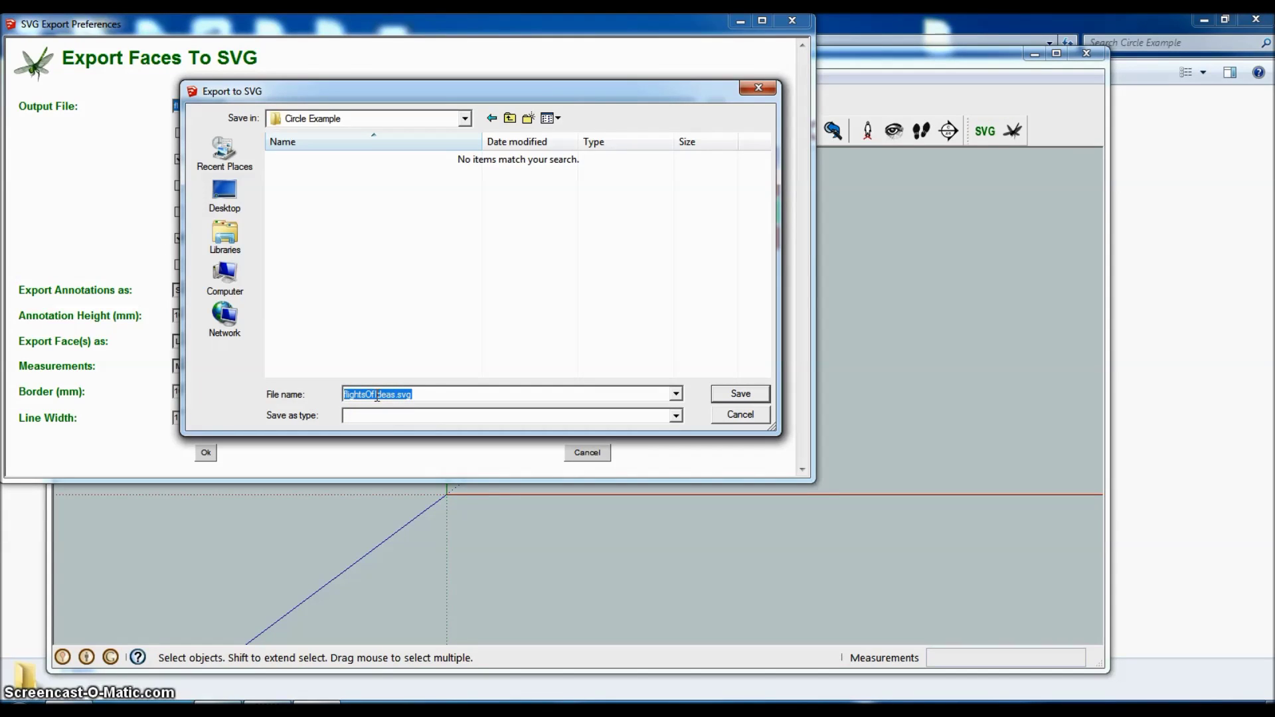
pyautogui.write('Circle')
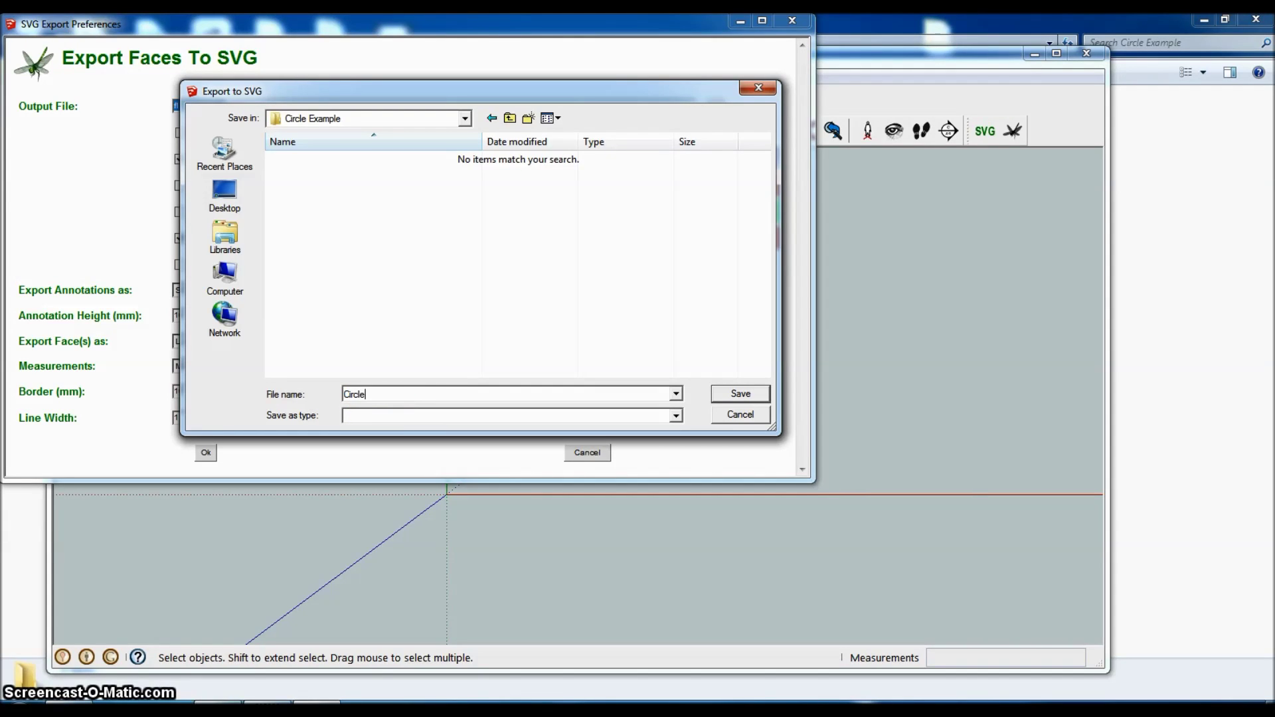
pyautogui.write('Square.svg')
pyautogui.press('Return')
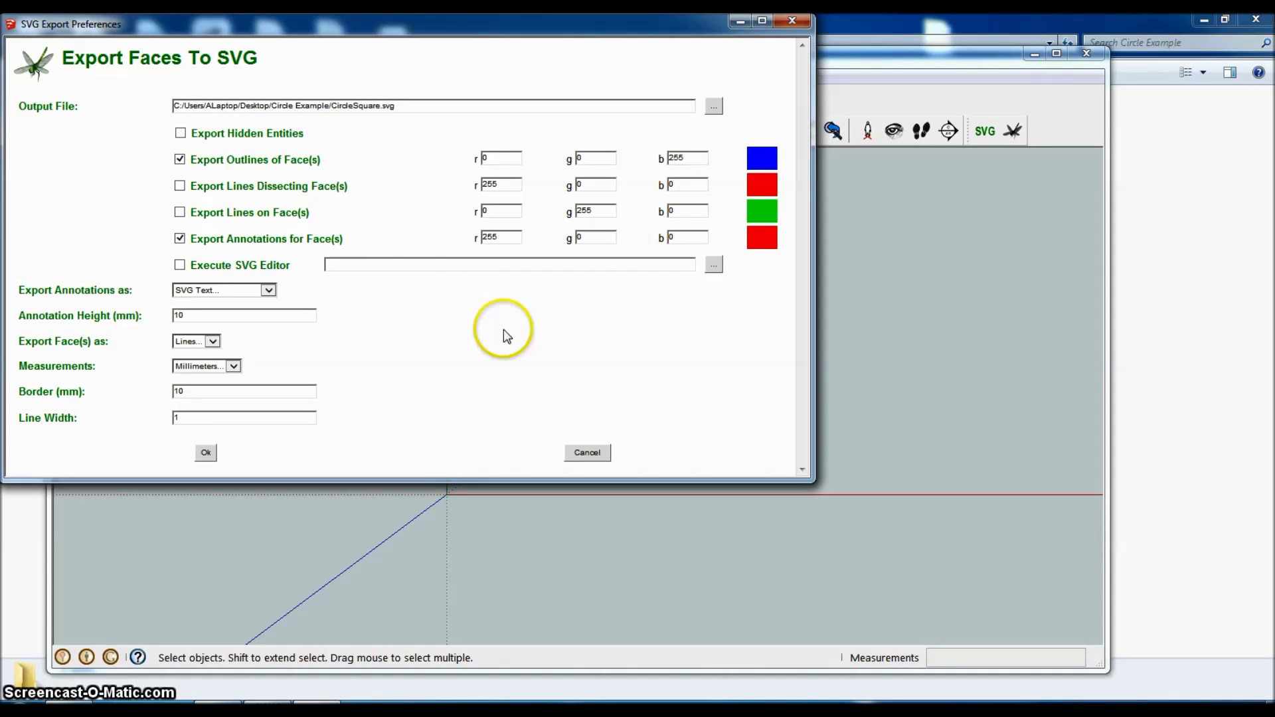
pyautogui.click(206, 453)
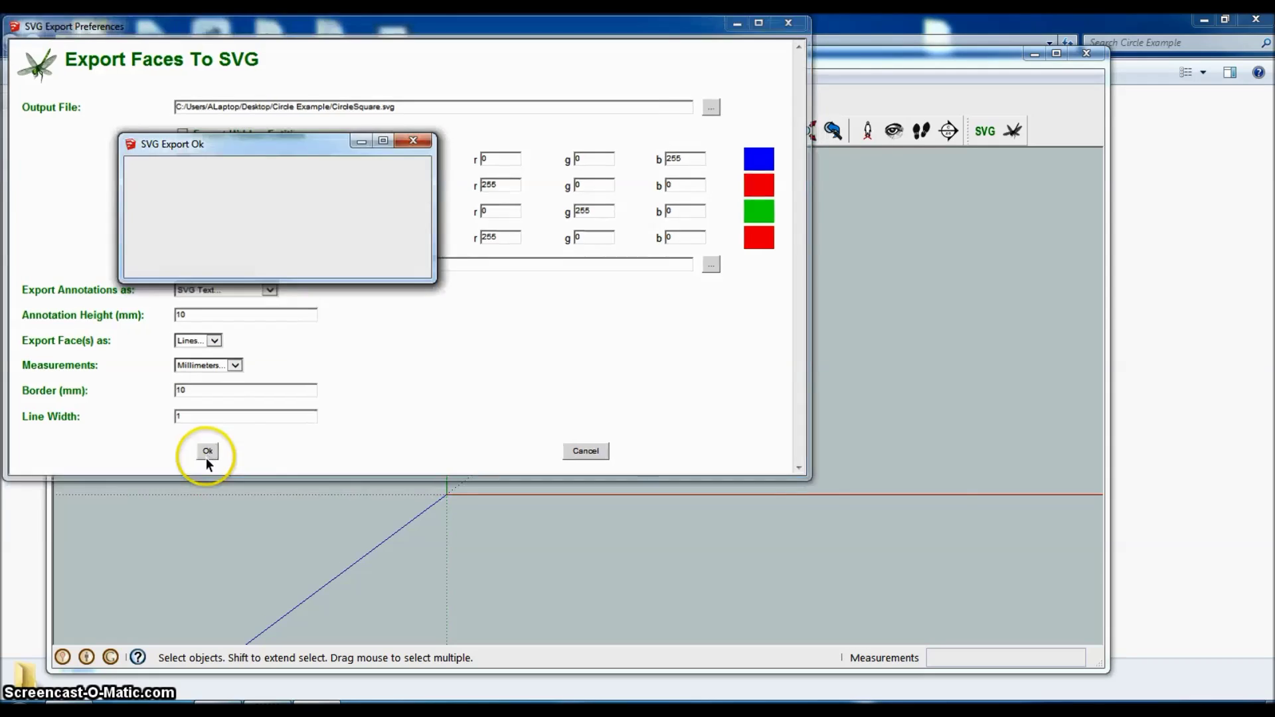
pyautogui.click(278, 222)
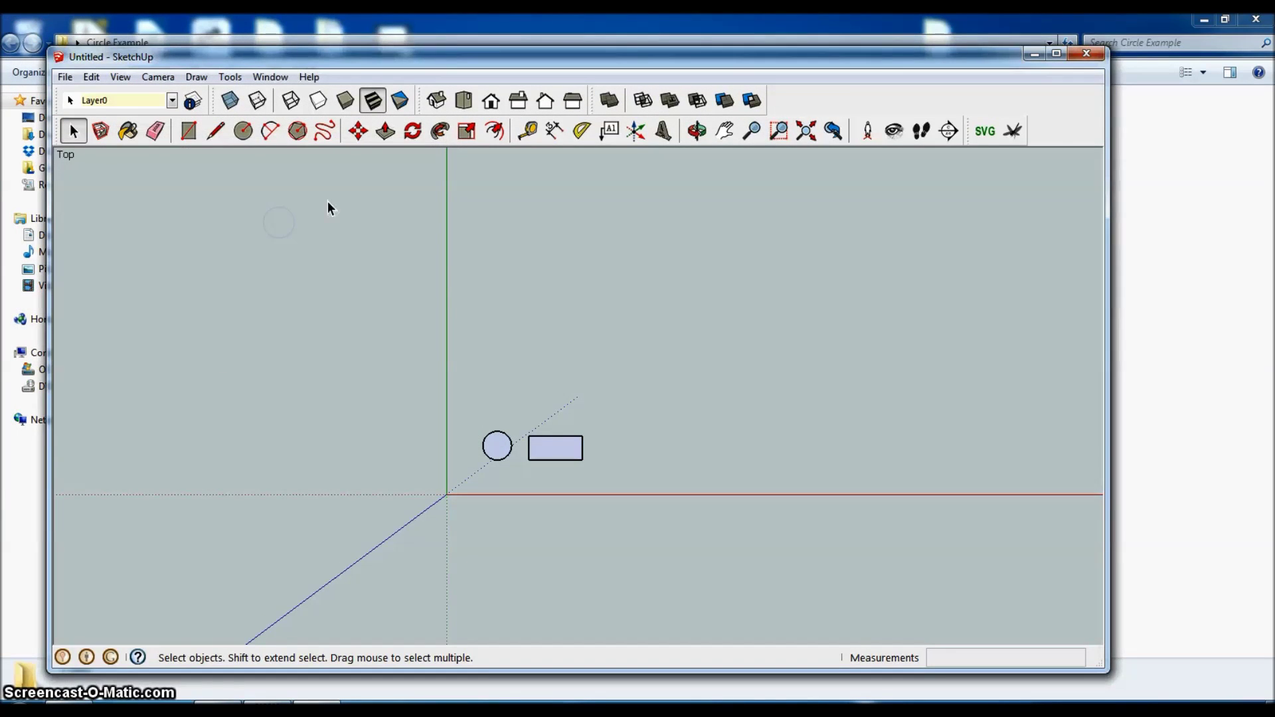
# Step: Close SketchUp without saving the model and launch Bleeding Edge Inkscape
pyautogui.click(1086, 53)
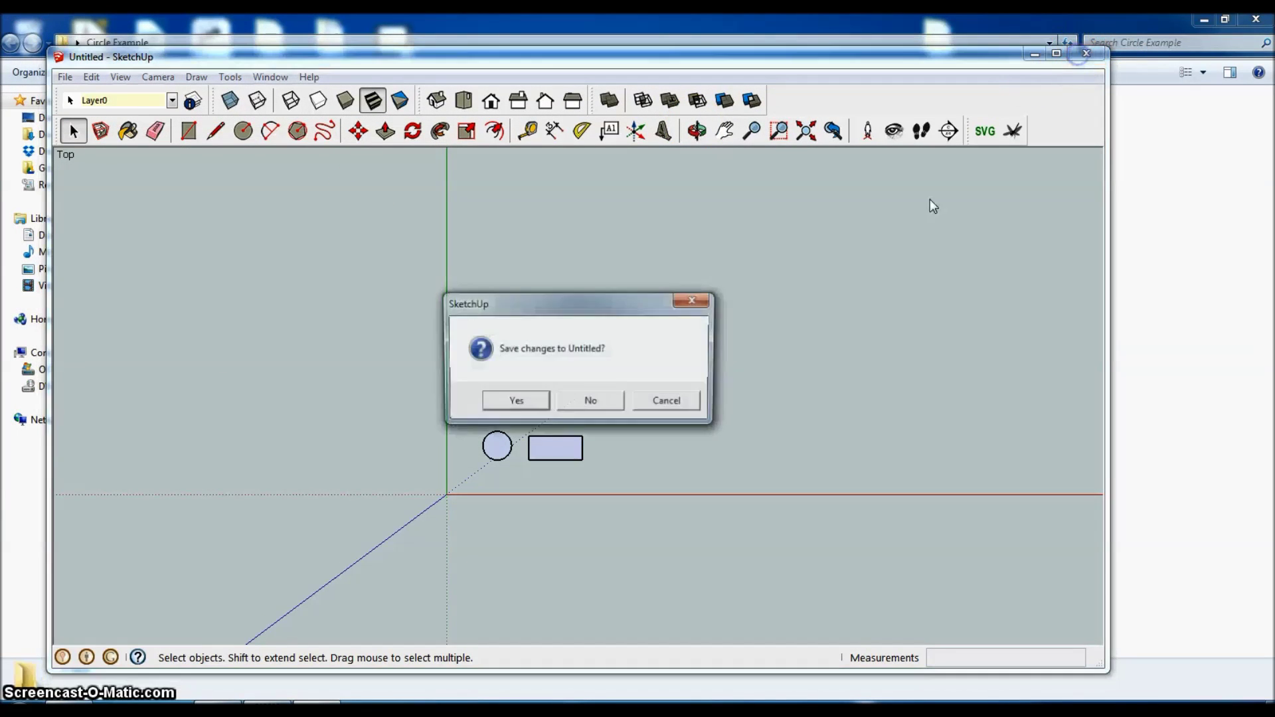
pyautogui.click(588, 400)
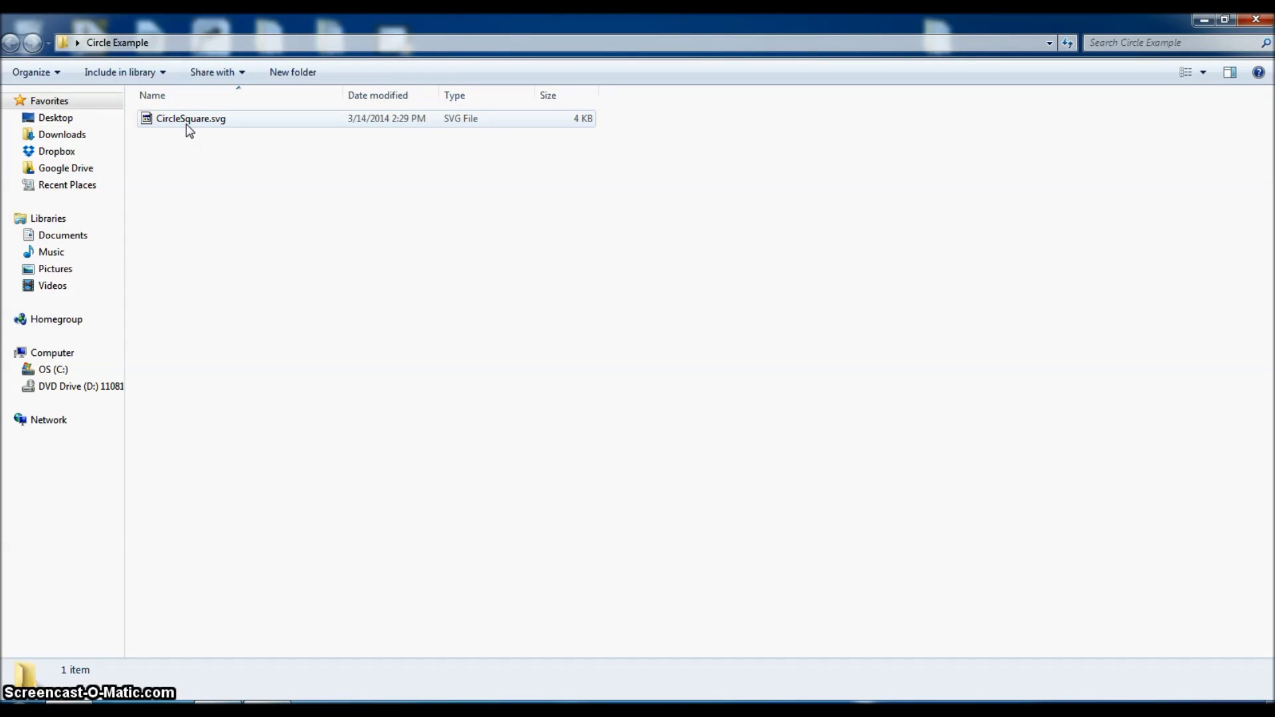
pyautogui.click(31, 695)
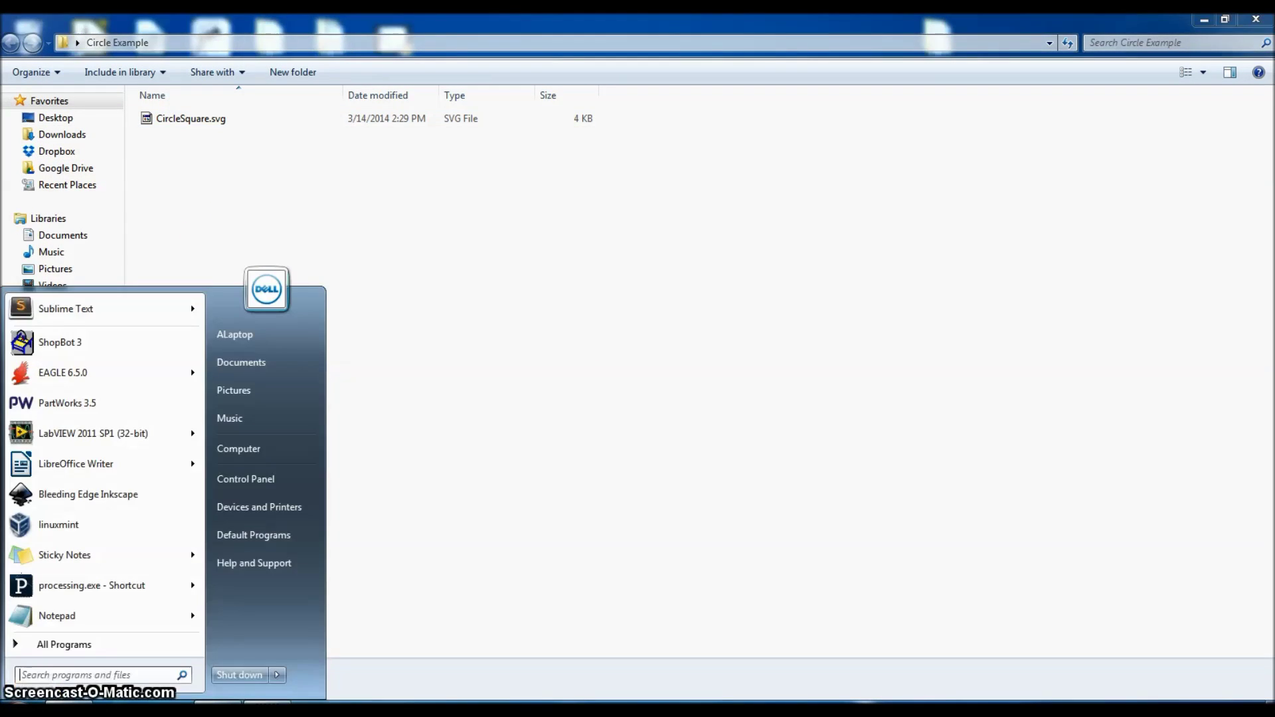
pyautogui.click(159, 512)
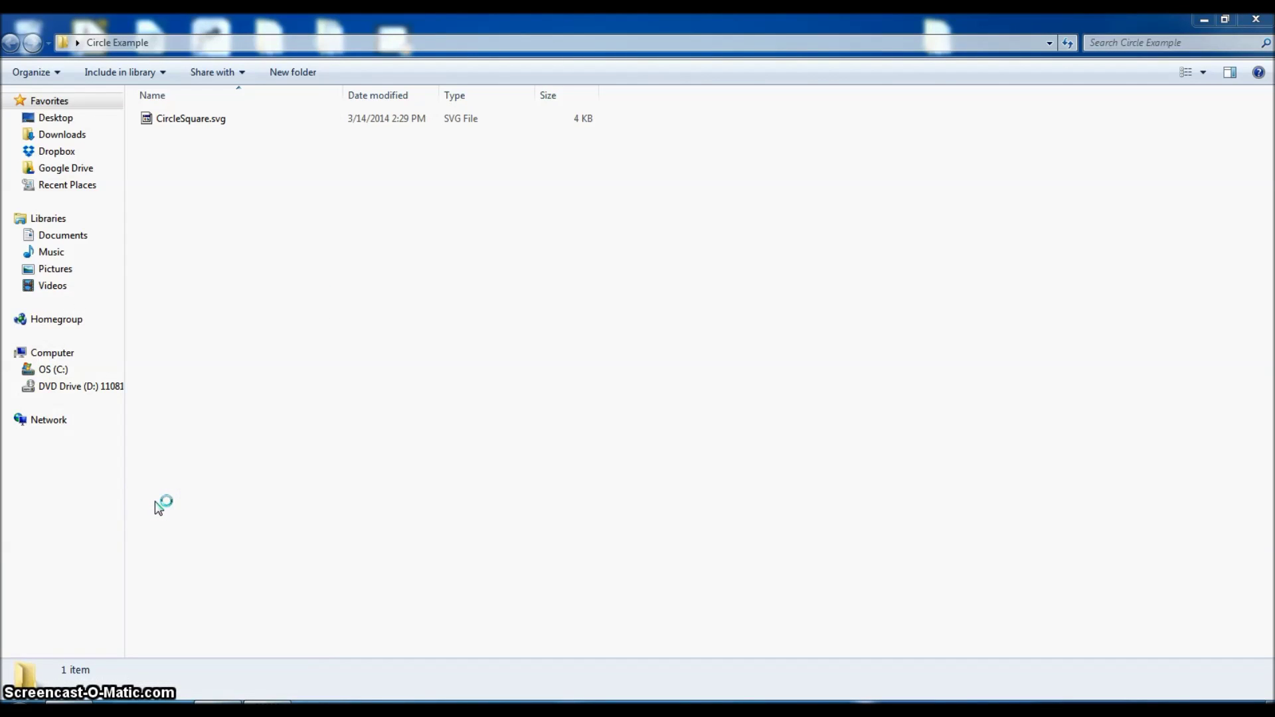
pyautogui.click(180, 522)
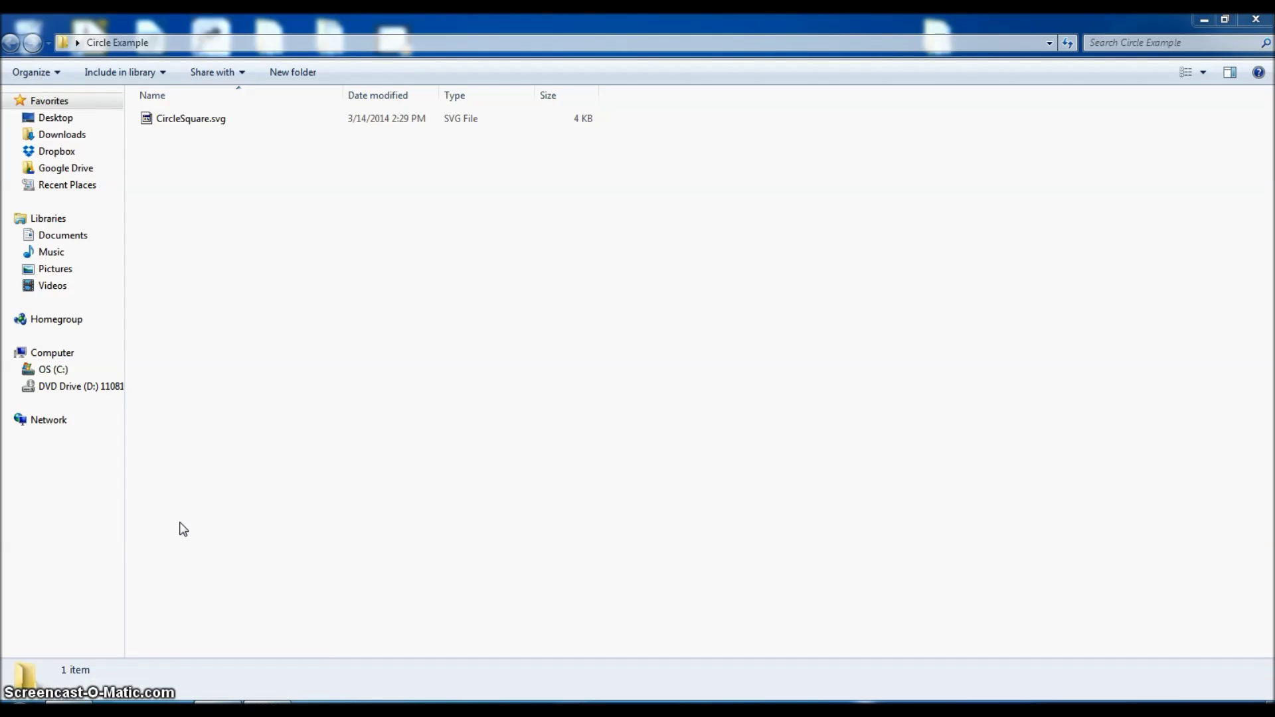
pyautogui.click(183, 511)
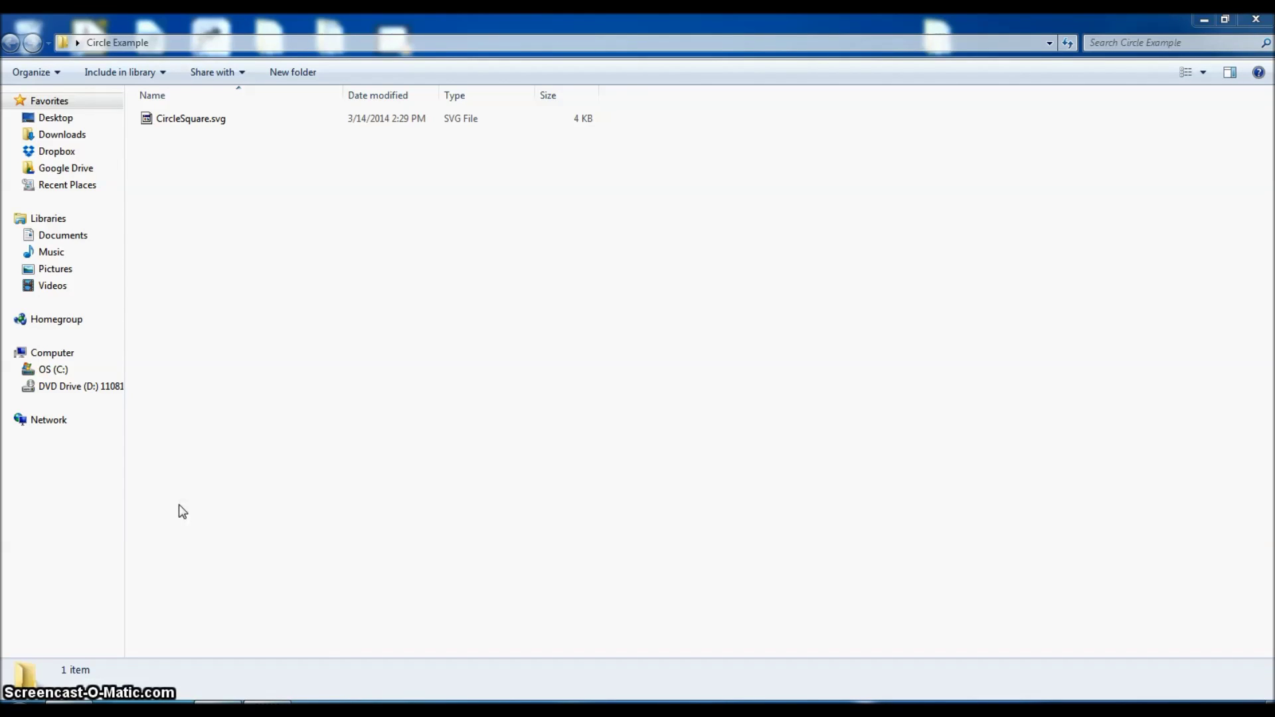
pyautogui.click(255, 511)
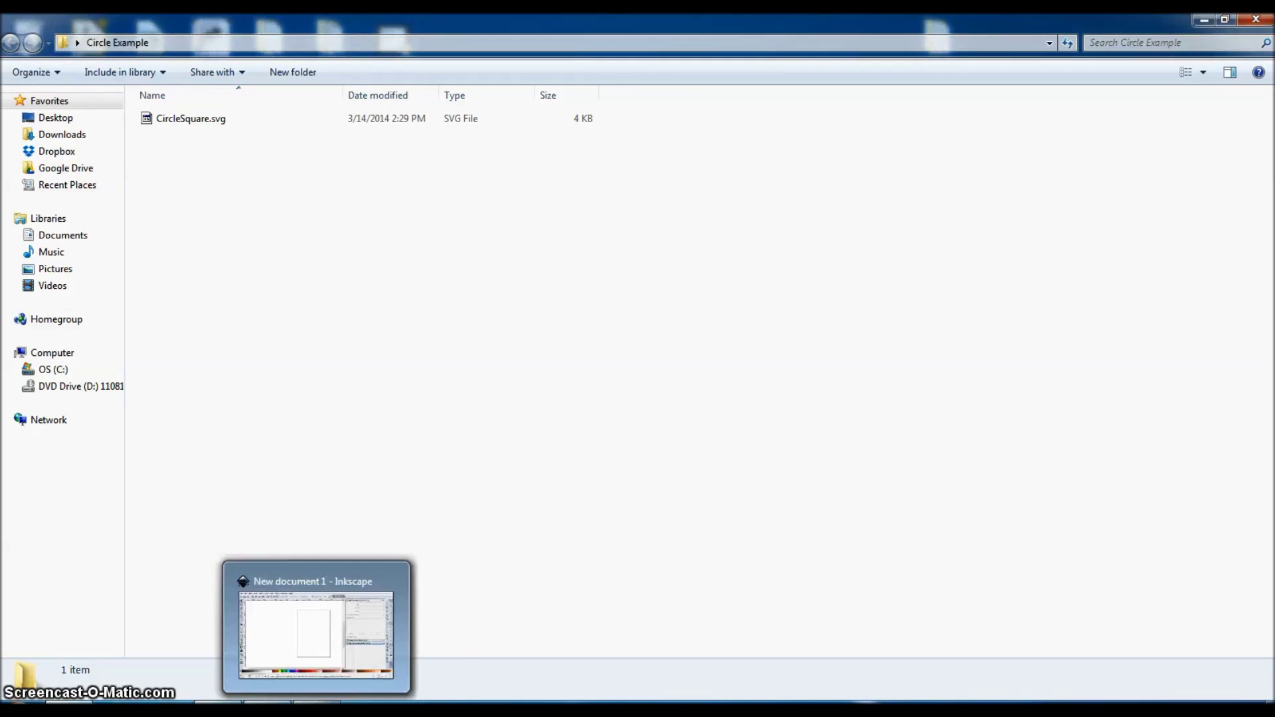
# Step: Open CircleSquare.svg from the Circle Example folder on the Desktop in Inkscape and enlarge its document window
pyautogui.click(317, 702)
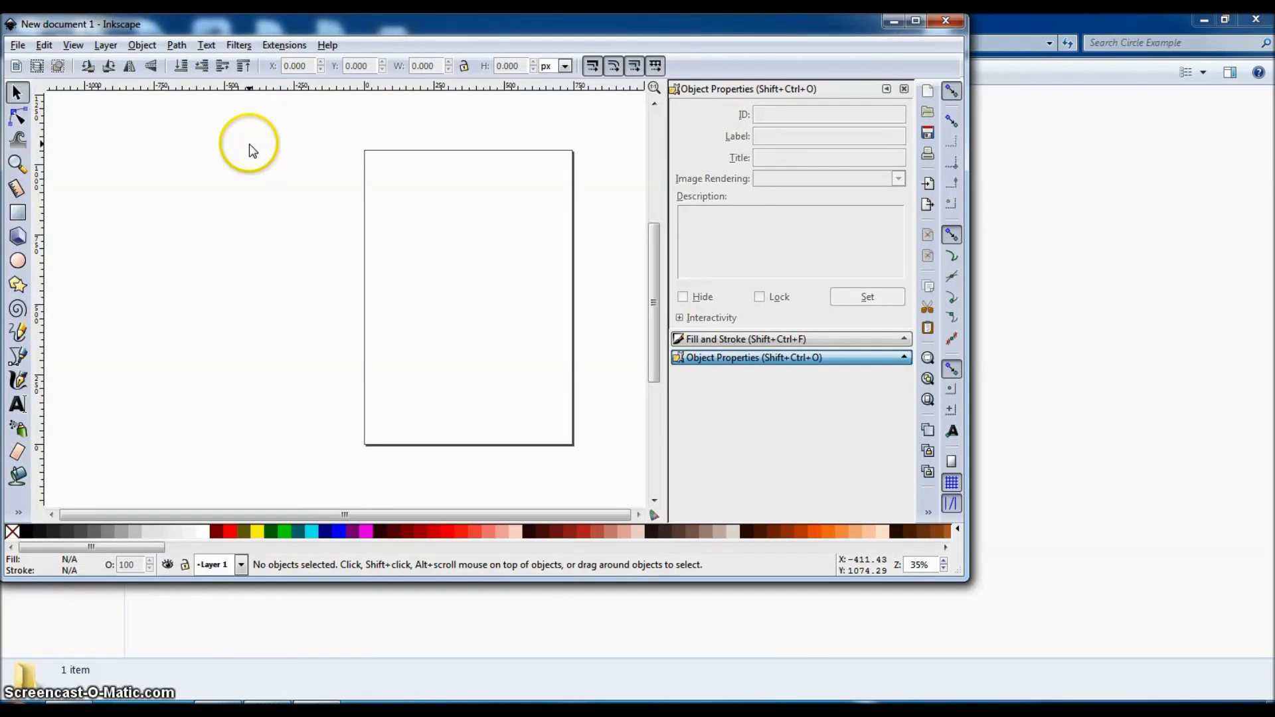
pyautogui.click(18, 44)
pyautogui.click(38, 81)
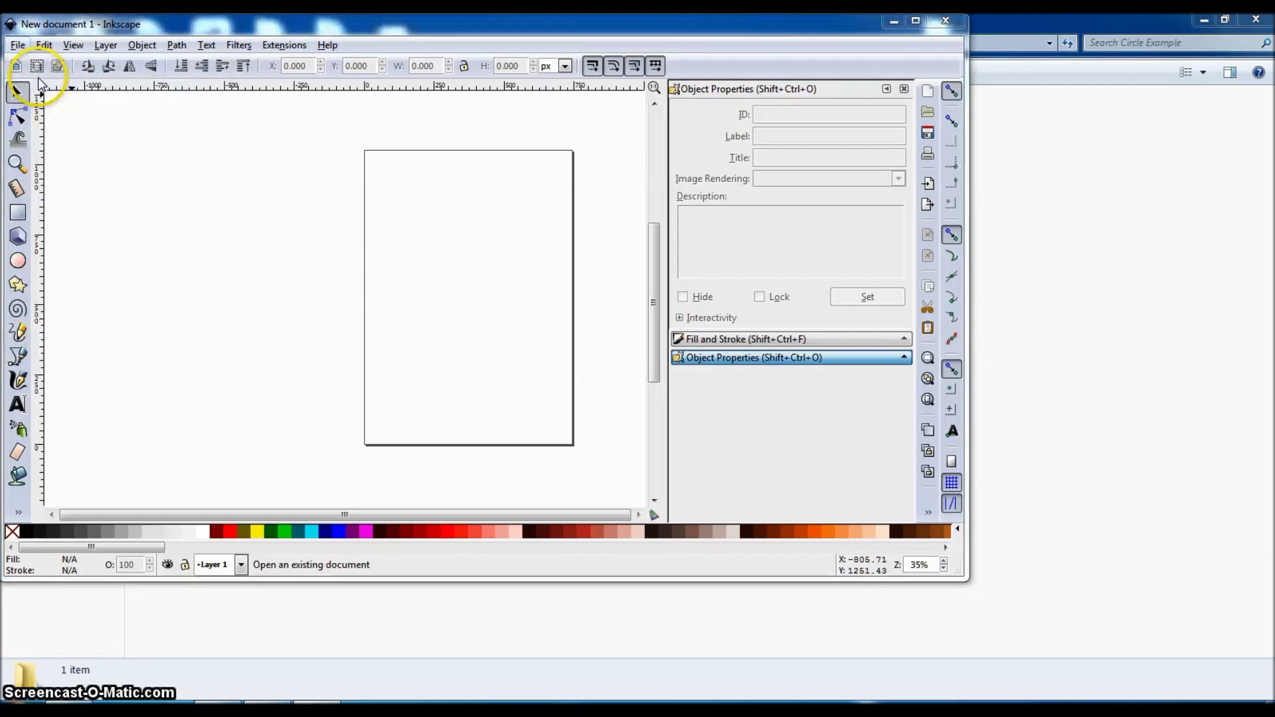
pyautogui.click(50, 162)
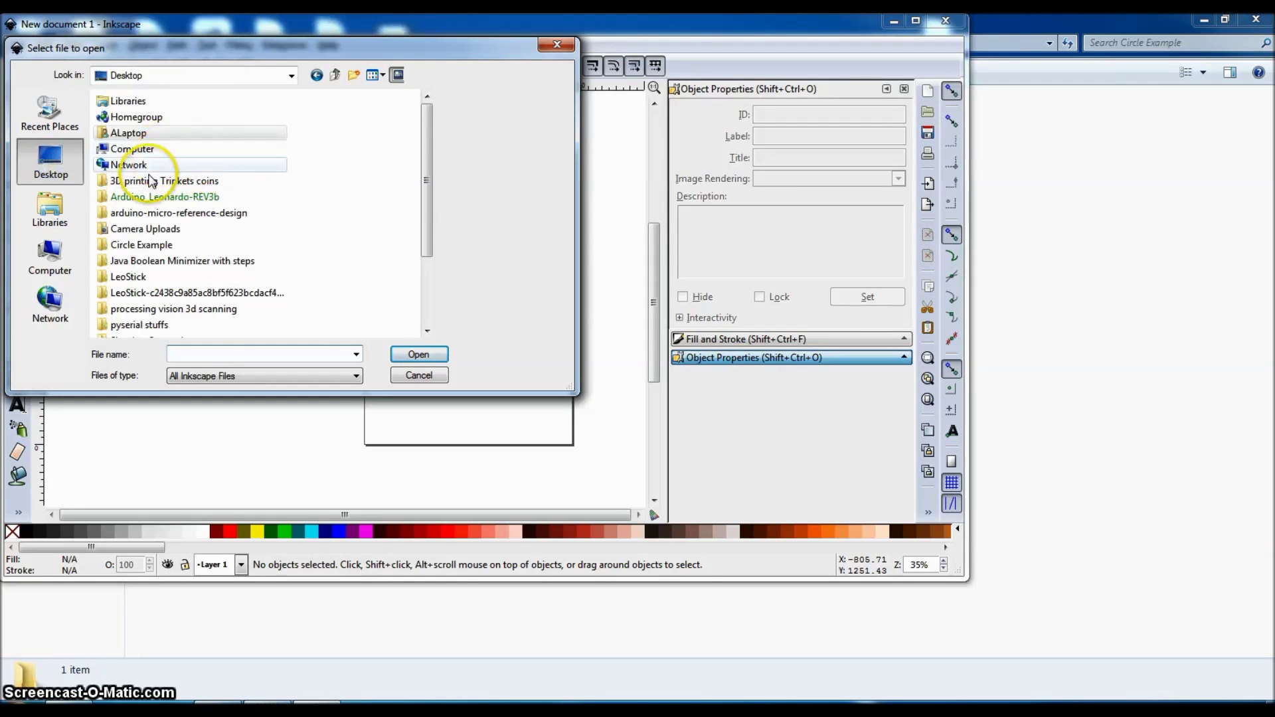
pyautogui.doubleClick(140, 245)
pyautogui.click(148, 118)
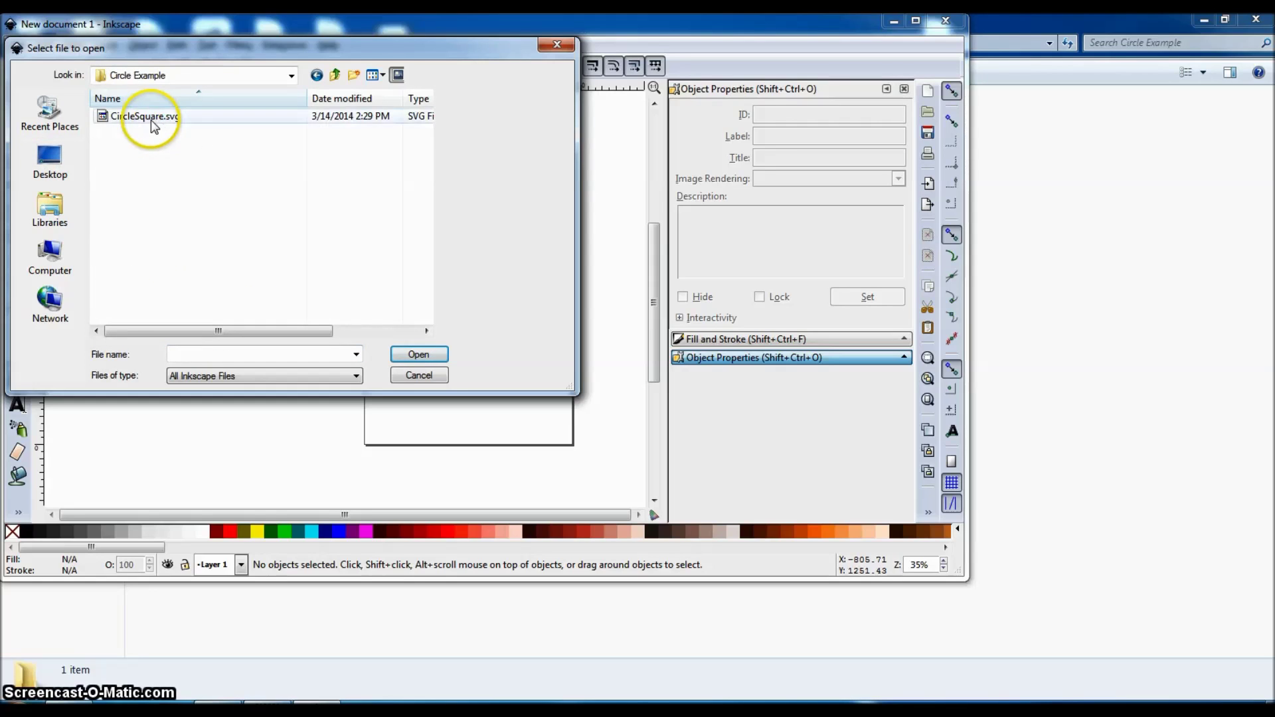
pyautogui.click(440, 352)
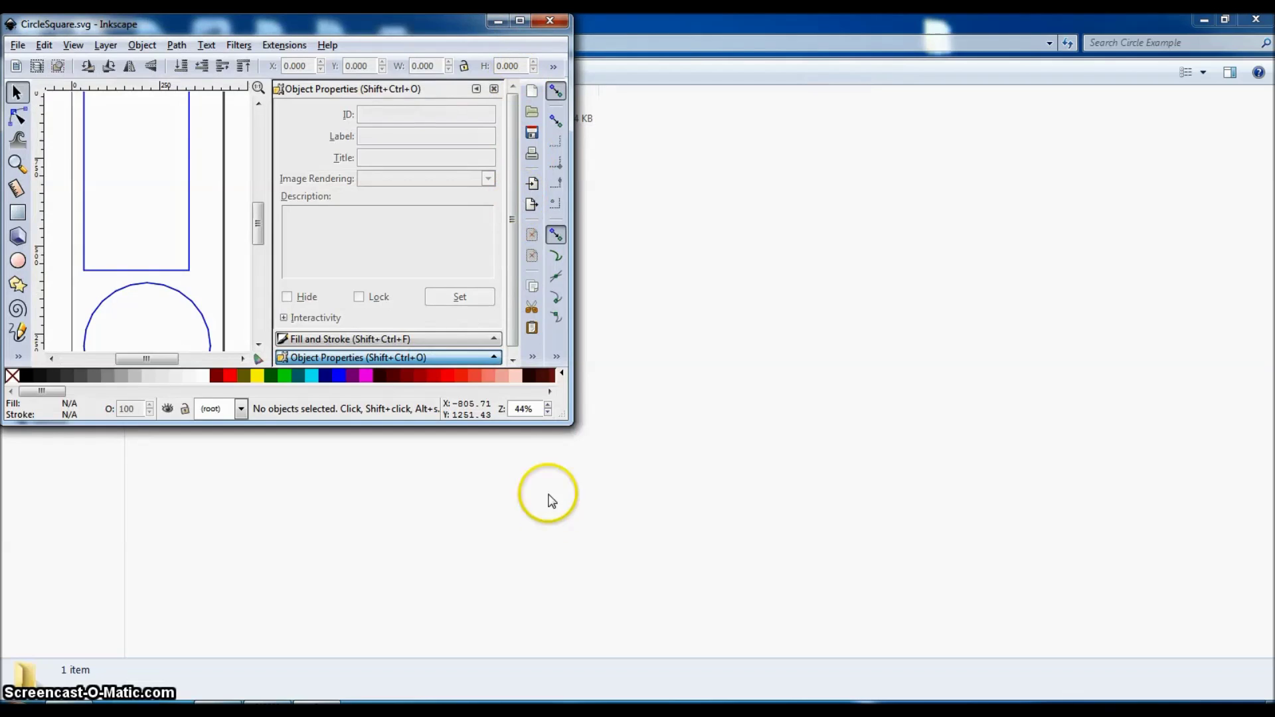
pyautogui.moveTo(570, 425); pyautogui.dragTo(919, 594)
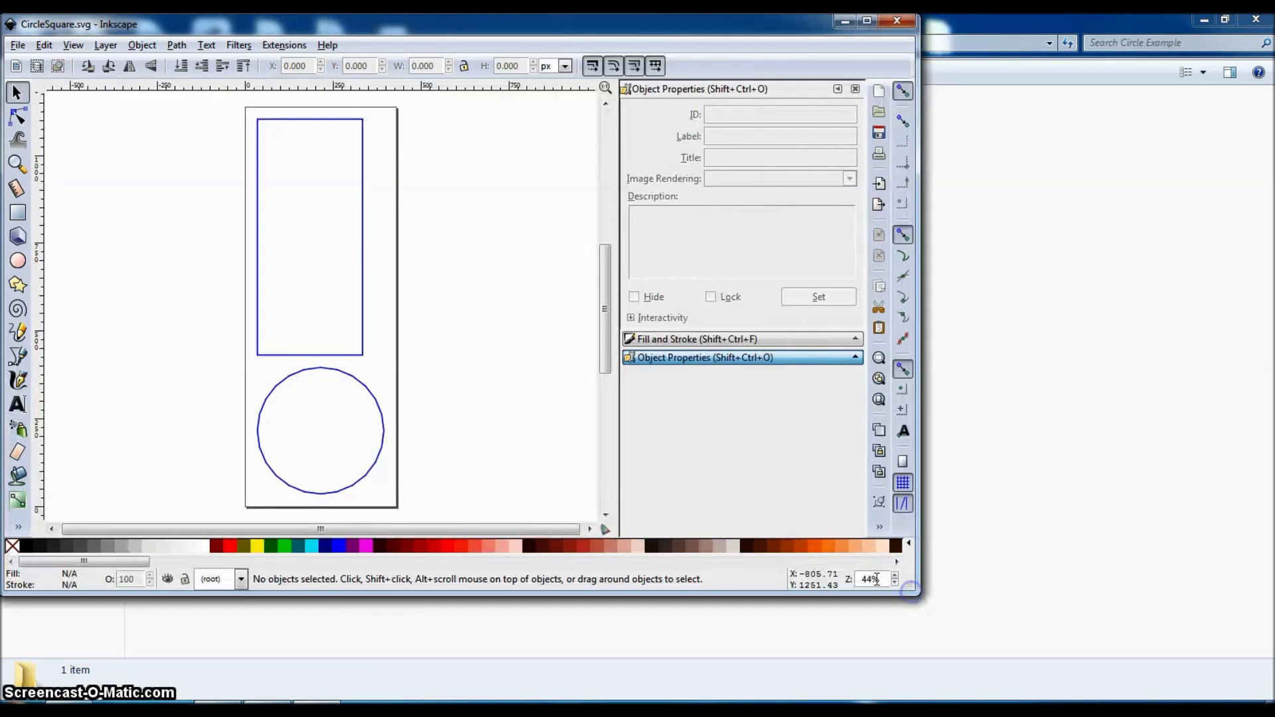
# Step: Shift the rectangle slightly right and down, and the circle slightly to about X 38, Y 31 px
pyautogui.click(362, 388)
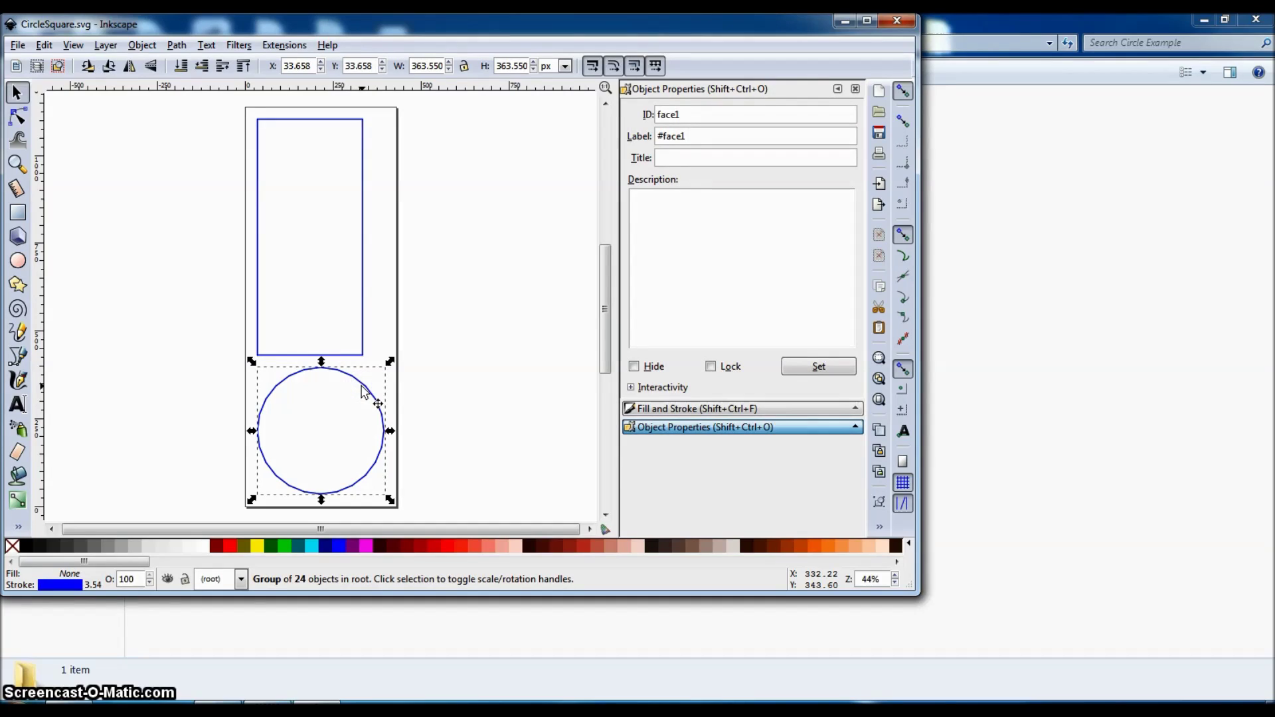
pyautogui.click(353, 359)
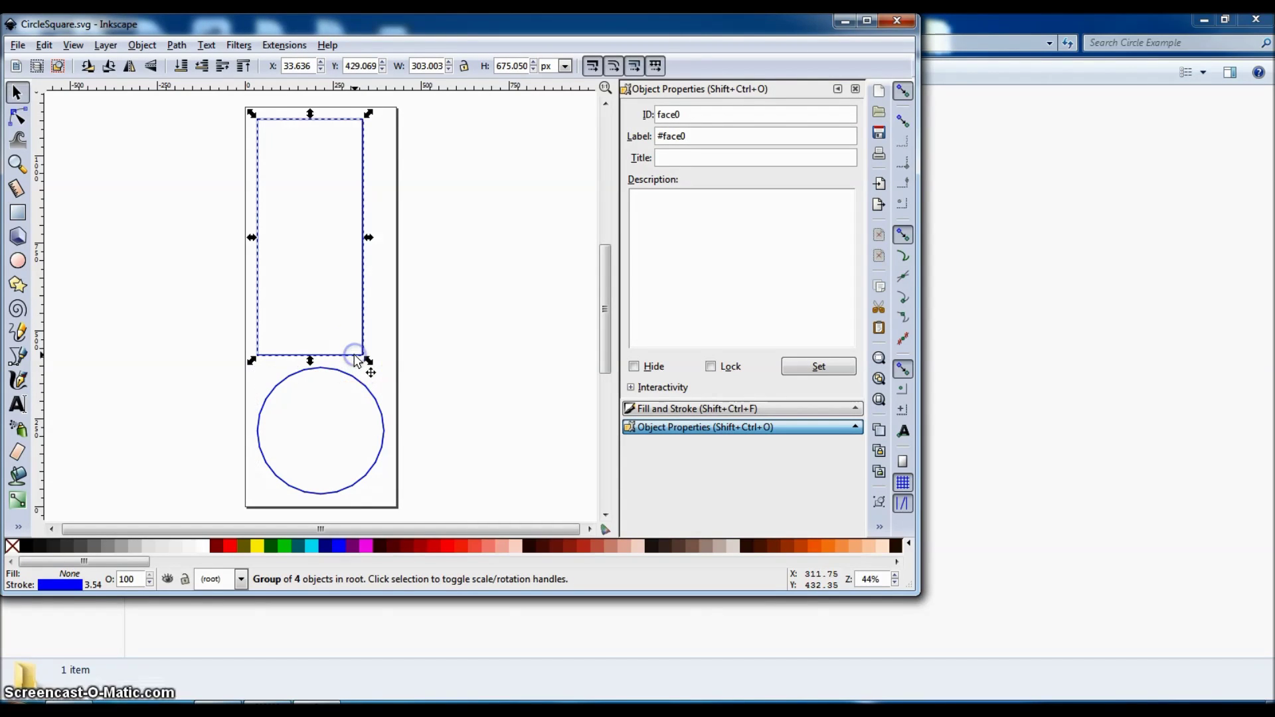
pyautogui.moveTo(351, 356); pyautogui.dragTo(365, 385)
pyautogui.click(363, 379)
pyautogui.click(407, 327)
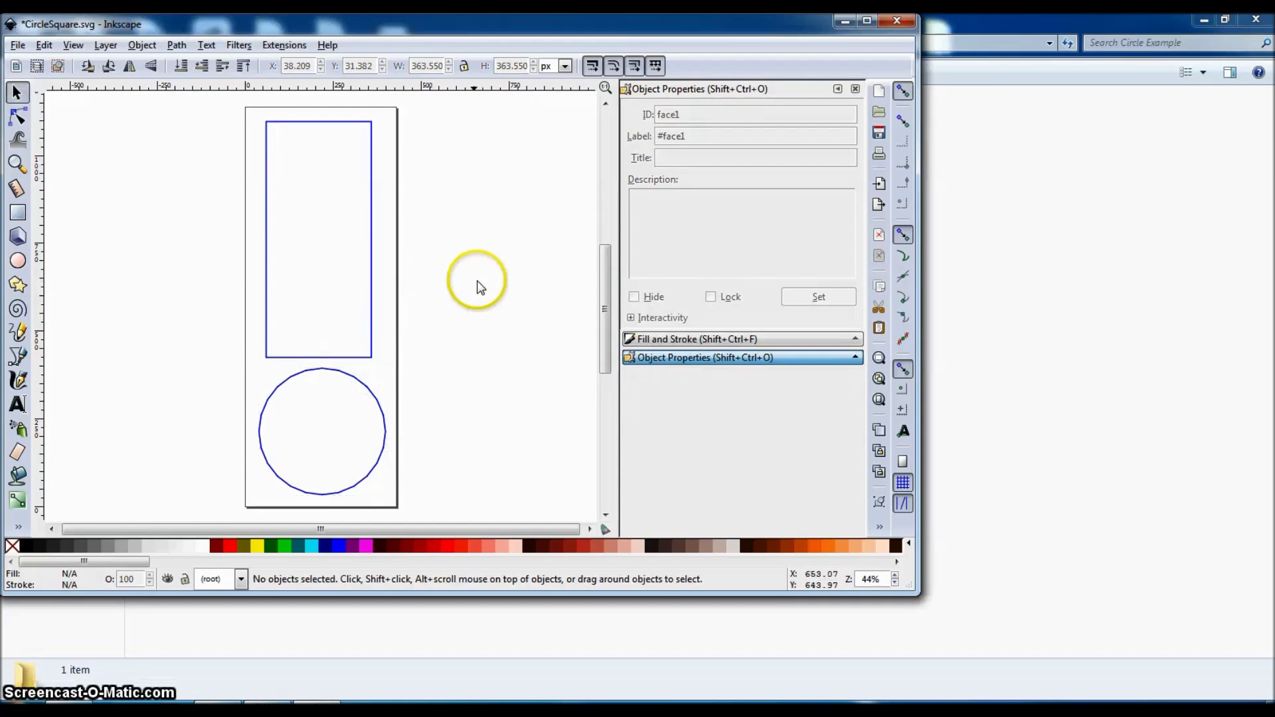
# Step: Set the stroke width of all objects in the drawing to 0.001 in
pyautogui.hotkey('ctrl', 'a')
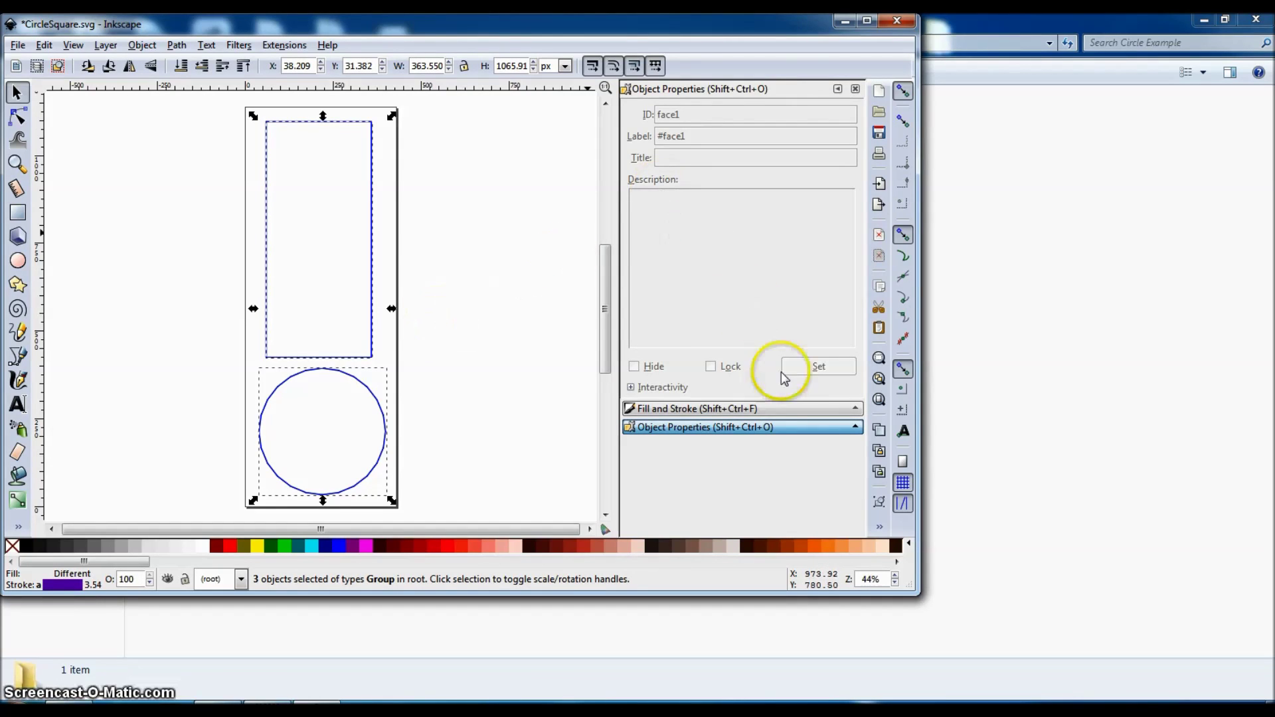
pyautogui.click(769, 408)
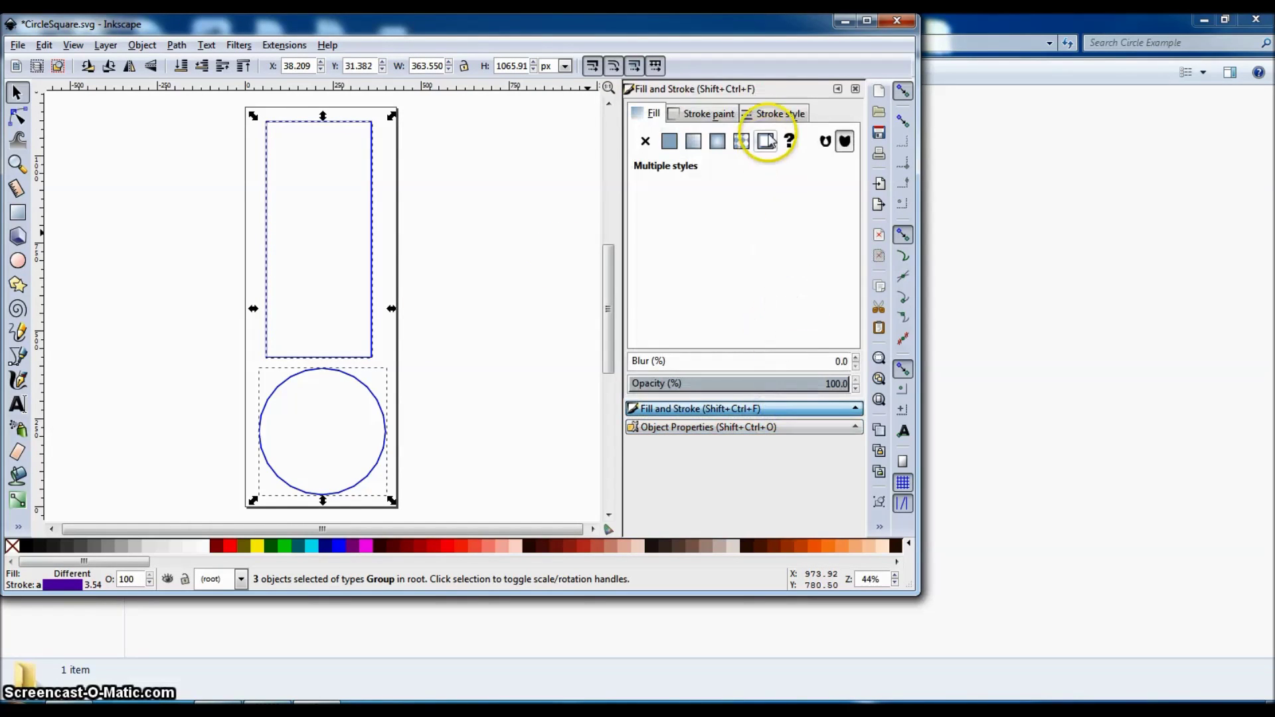
pyautogui.click(786, 113)
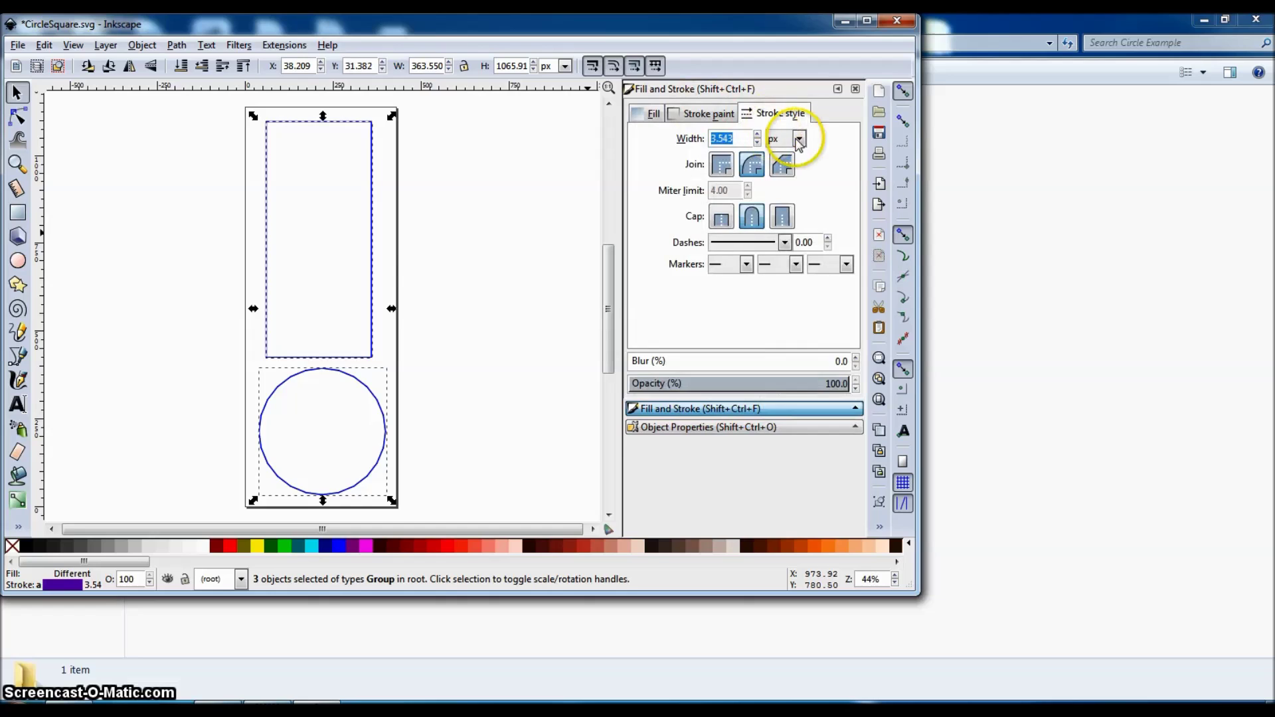
pyautogui.click(799, 139)
pyautogui.click(802, 160)
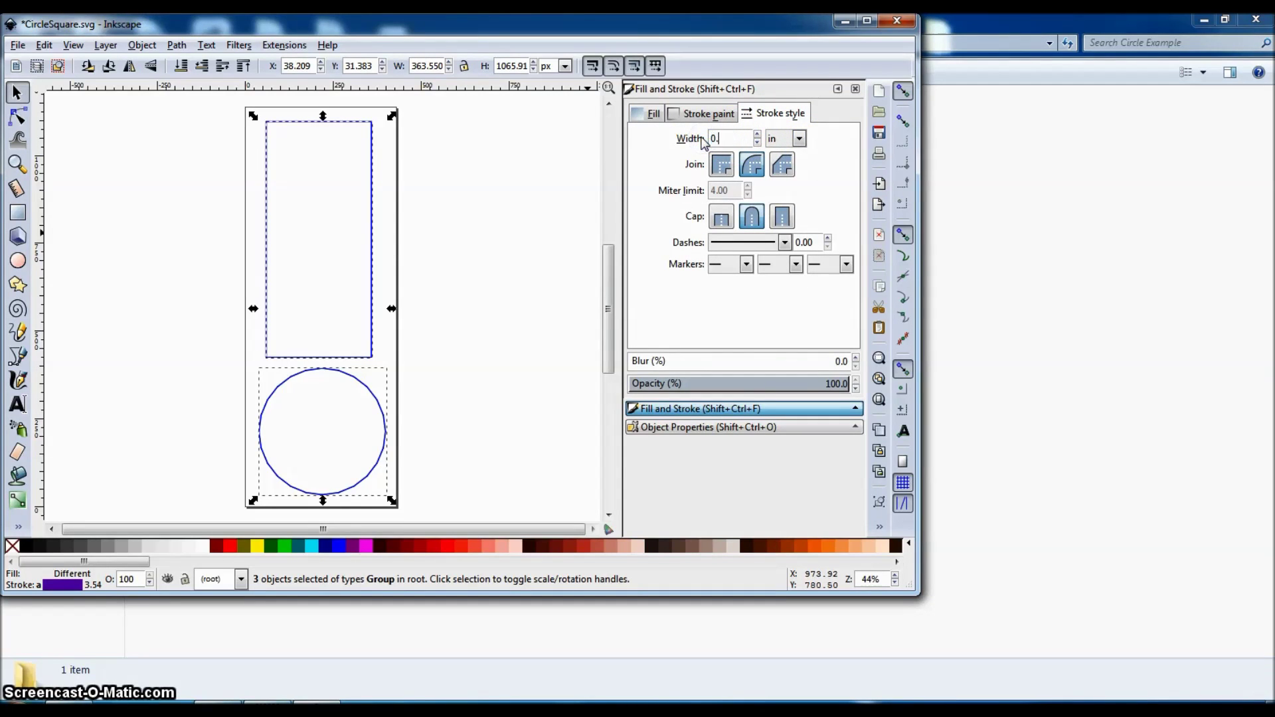
pyautogui.press('Return')
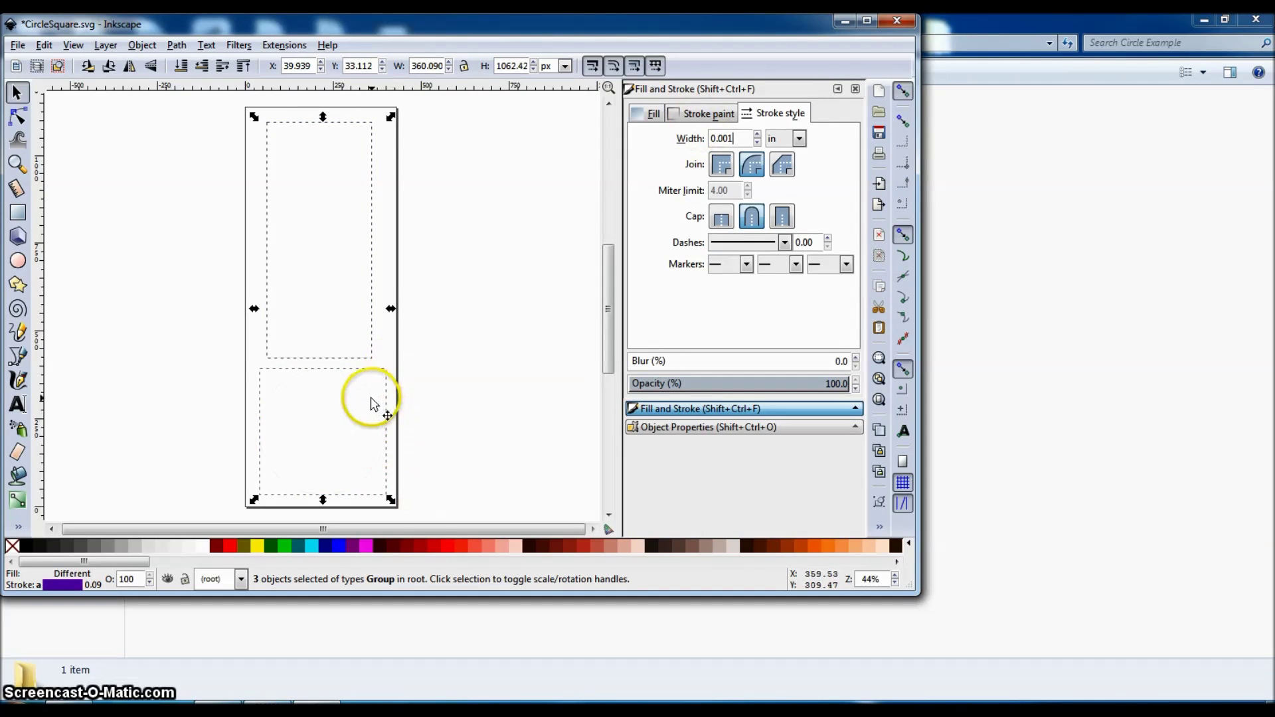
# Step: Examine the thin outline of the circle up close and at full size, and deselect all objects
pyautogui.keyDown('ctrl'); pyautogui.scroll(4, 371, 403); pyautogui.keyUp('ctrl')
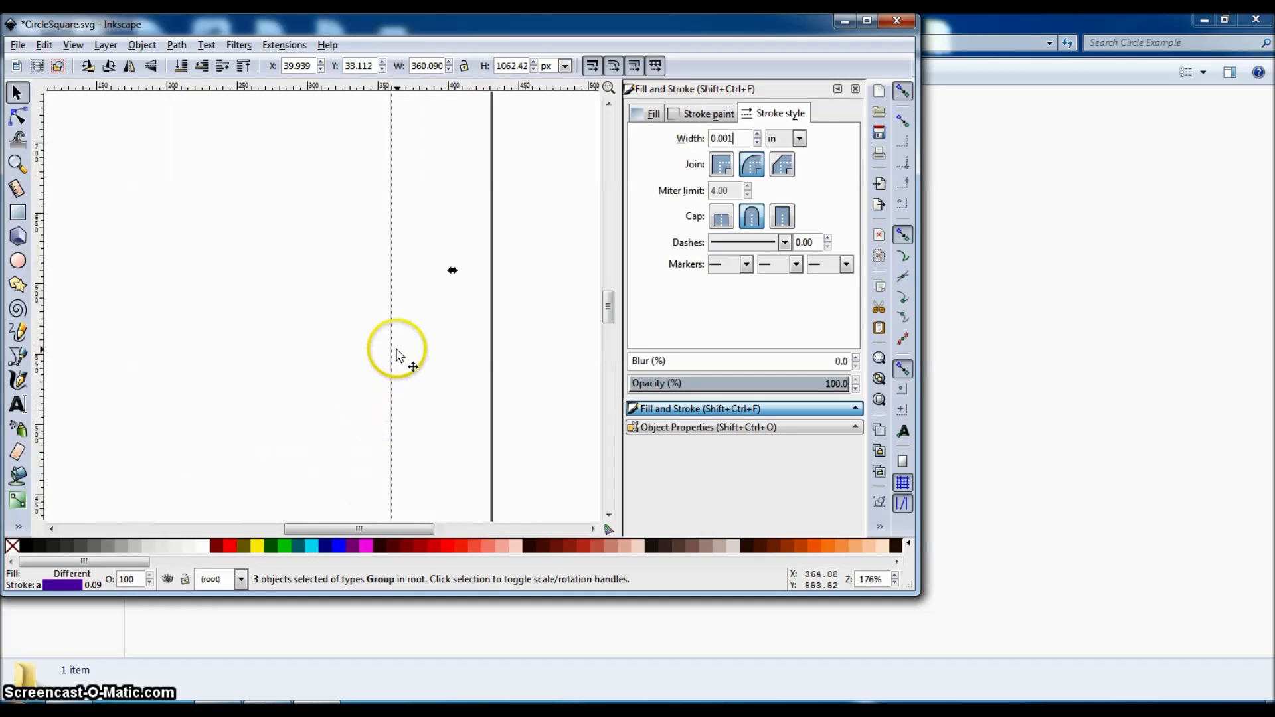
pyautogui.keyDown('ctrl'); pyautogui.scroll(2, 397, 355); pyautogui.keyUp('ctrl')
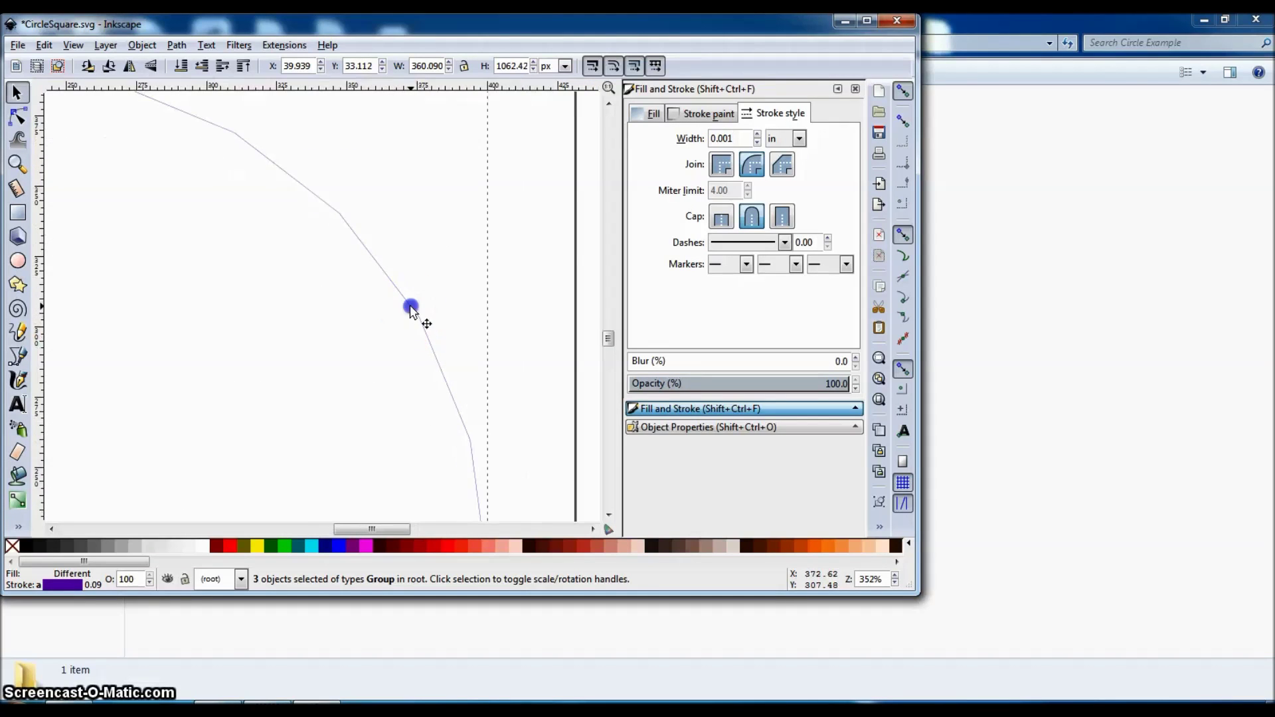
pyautogui.keyDown('ctrl'); pyautogui.scroll(-1, 407, 326); pyautogui.keyUp('ctrl')
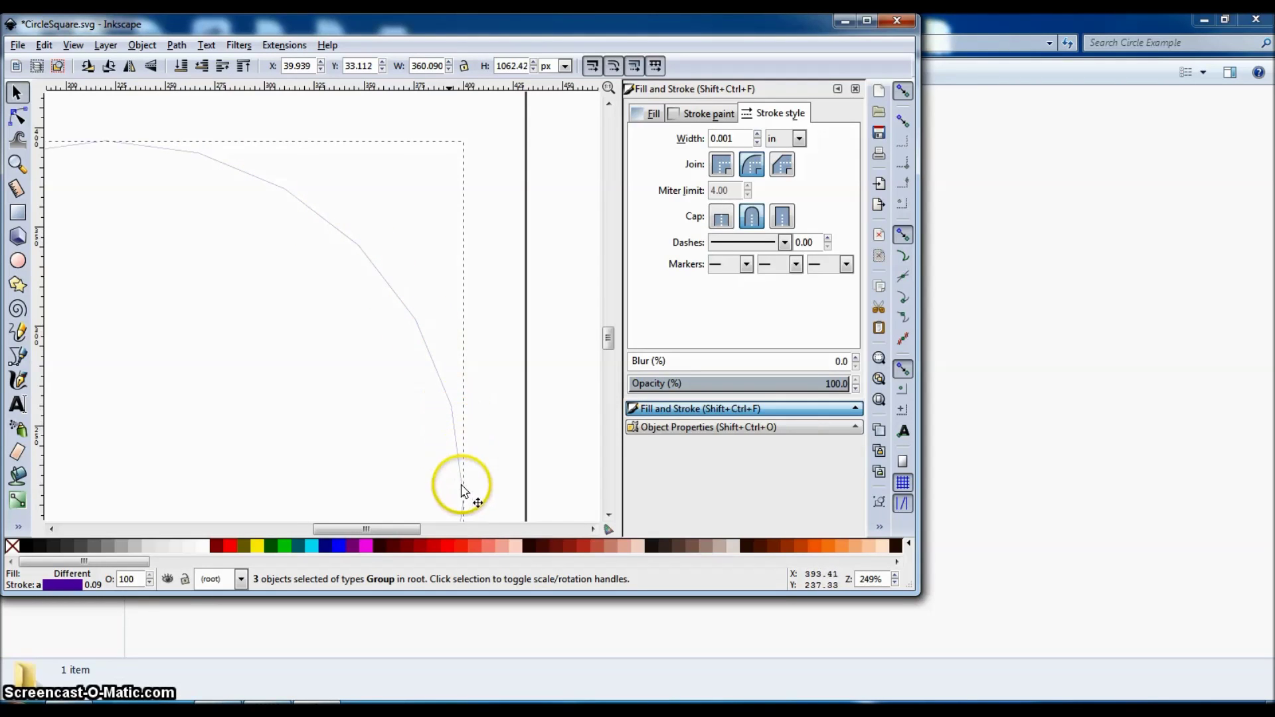
pyautogui.keyDown('ctrl'); pyautogui.scroll(-3, 442, 359); pyautogui.keyUp('ctrl')
pyautogui.scroll(-4, 416, 266)
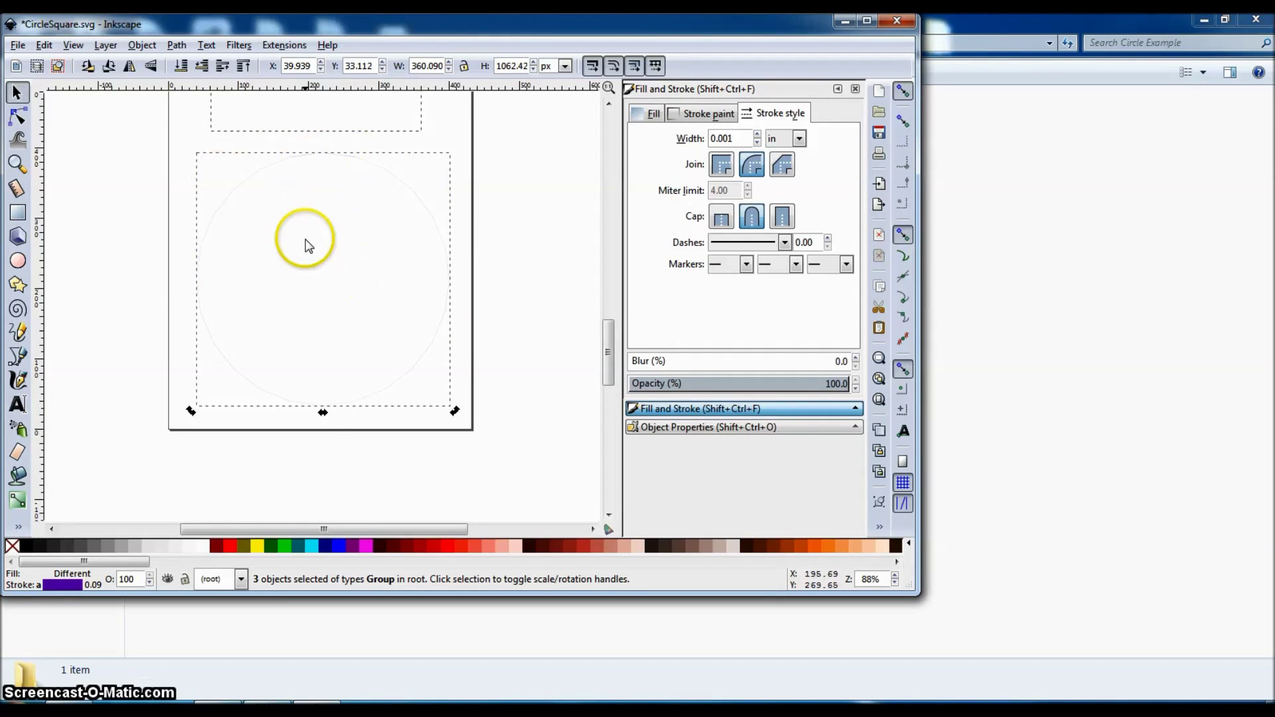
pyautogui.scroll(1, 307, 262)
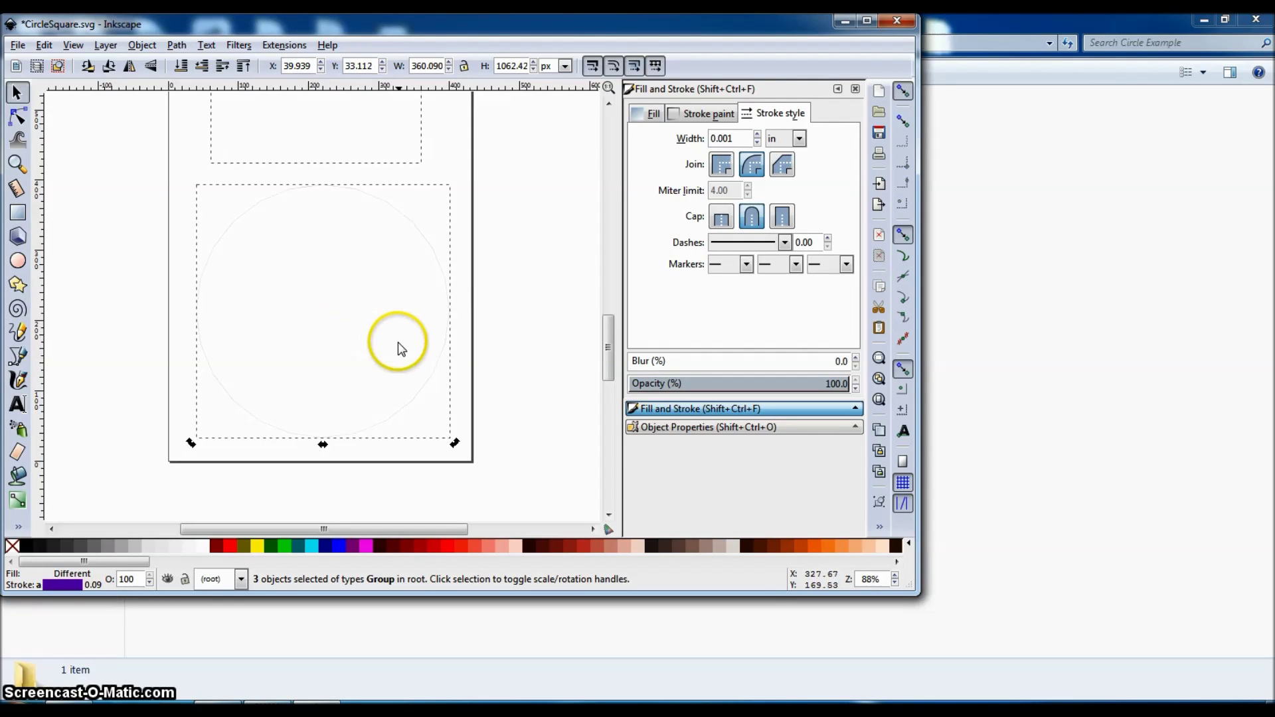
pyautogui.click(498, 248)
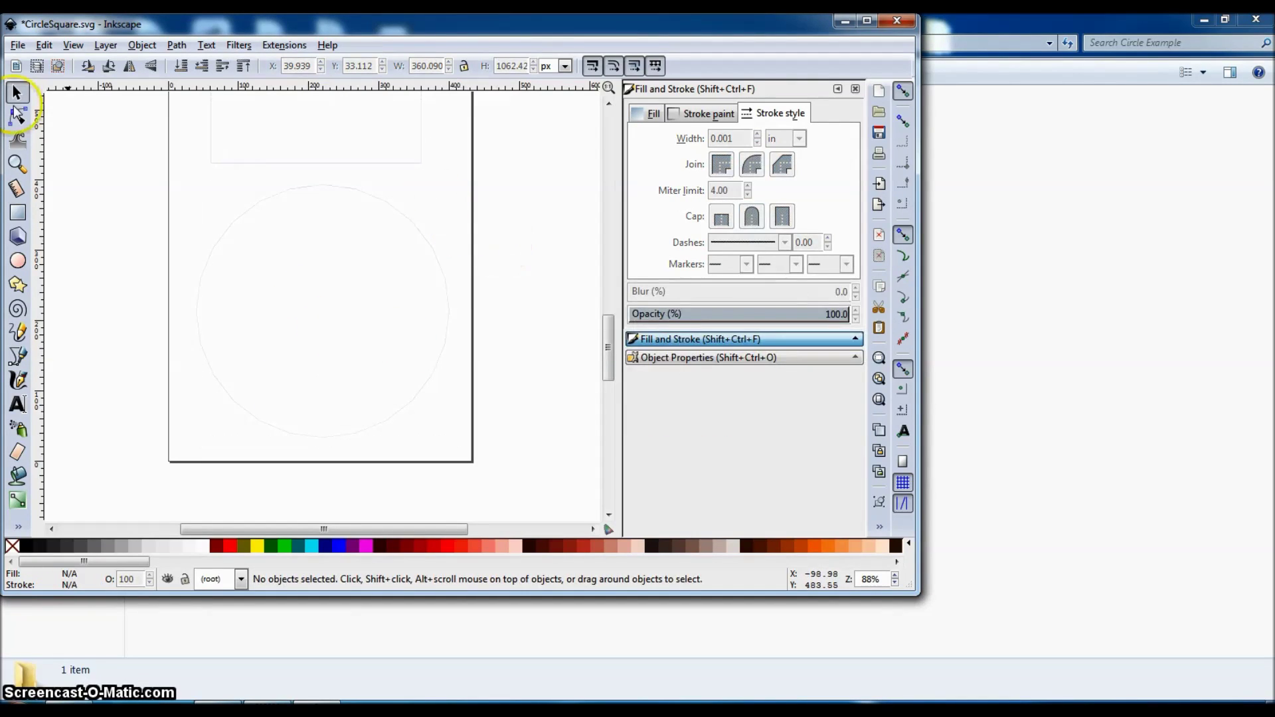
# Step: Save the SVG document, and save it again as a Portable Document Format file named CircleSquare using the existing PDF options
pyautogui.click(18, 46)
pyautogui.click(53, 134)
pyautogui.click(17, 46)
pyautogui.click(49, 153)
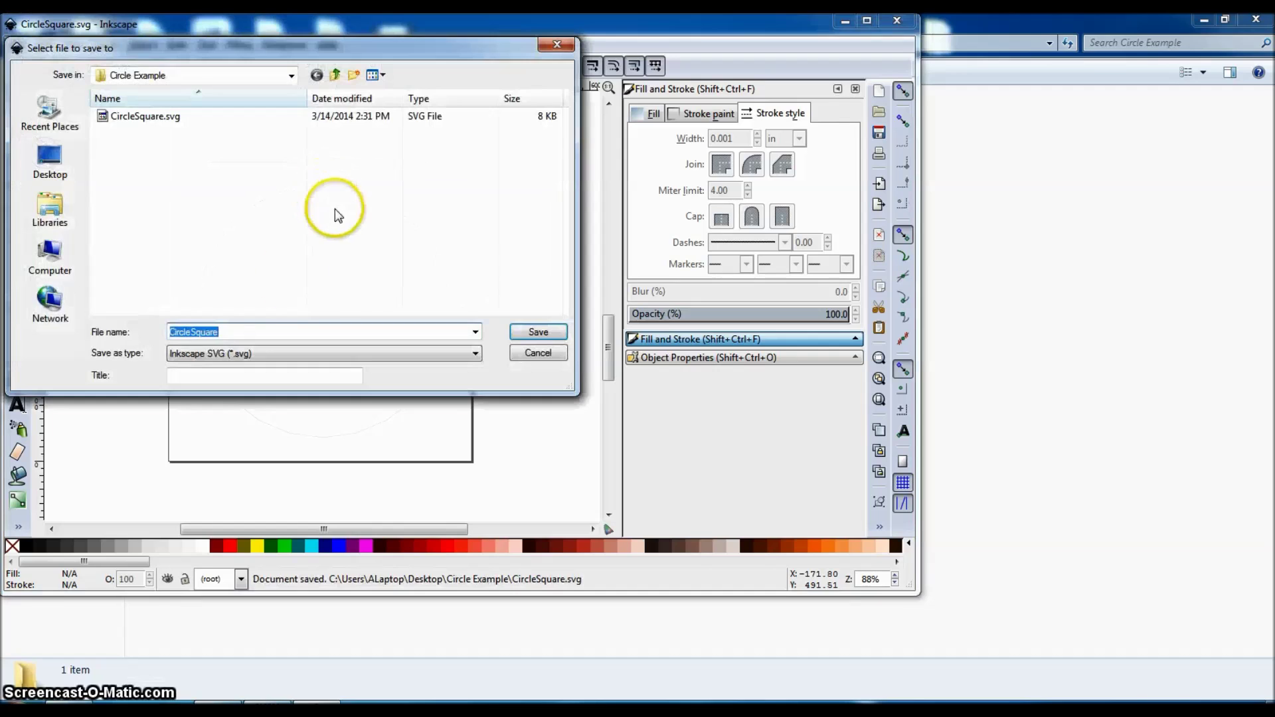
pyautogui.click(269, 352)
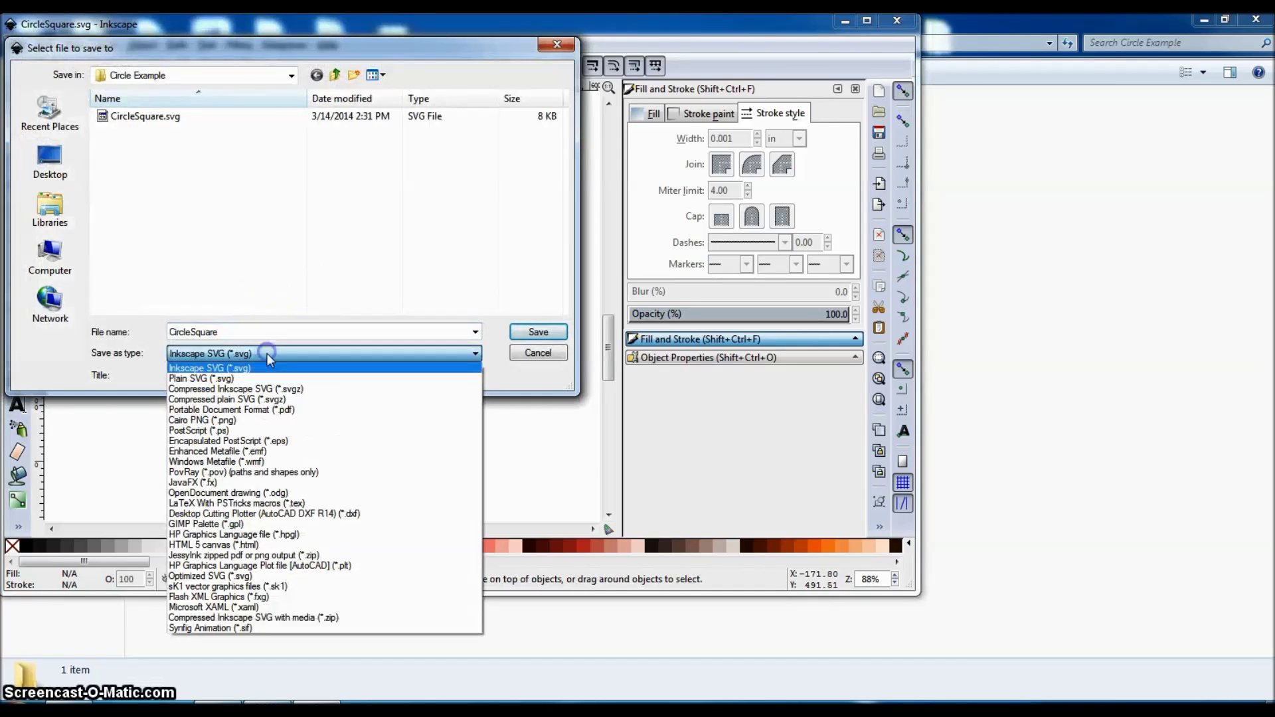
pyautogui.click(286, 407)
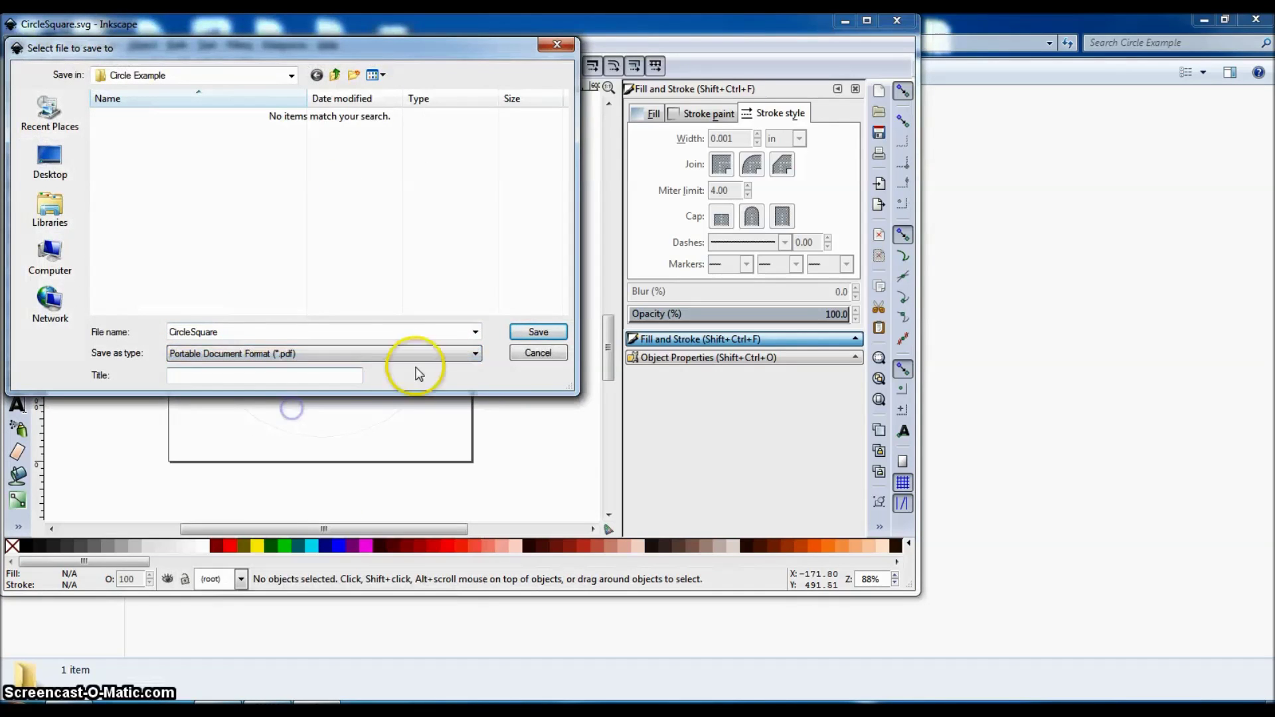
pyautogui.click(531, 333)
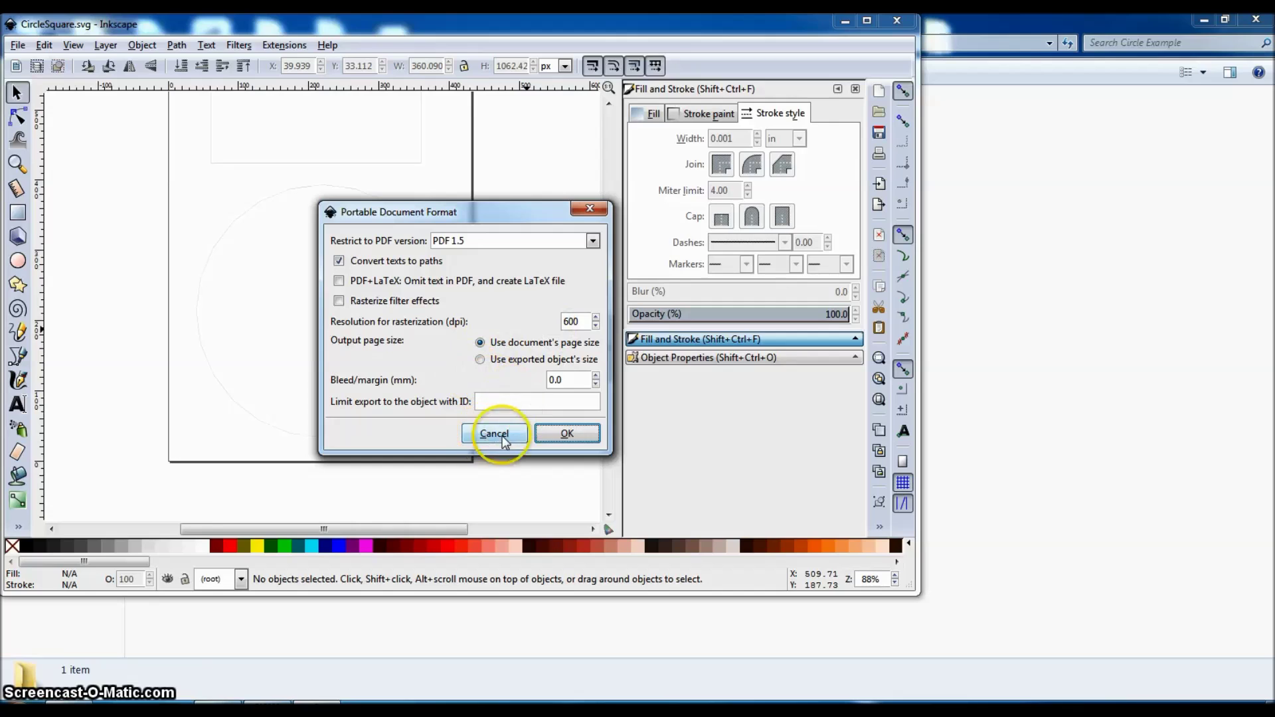
pyautogui.click(564, 435)
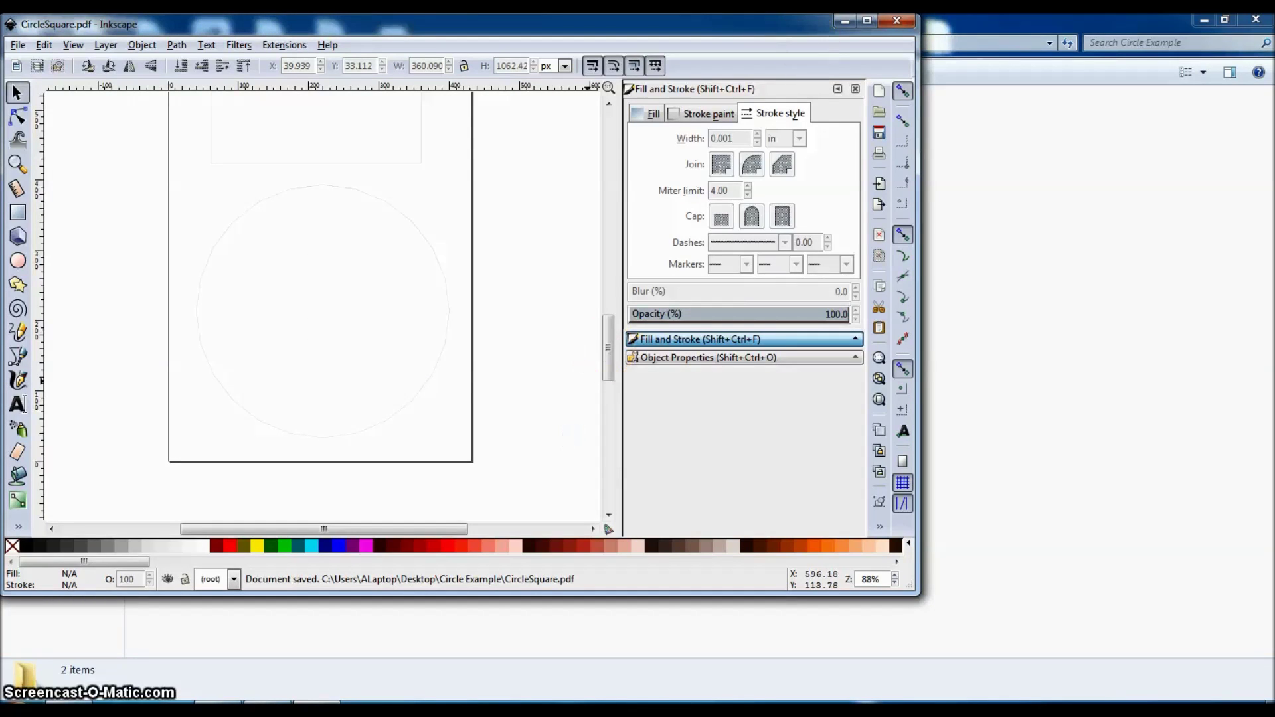
# Step: Close the Inkscape document without saving, minimize the folder window and launch PartWorks 3.5 from the desktop
pyautogui.click(896, 24)
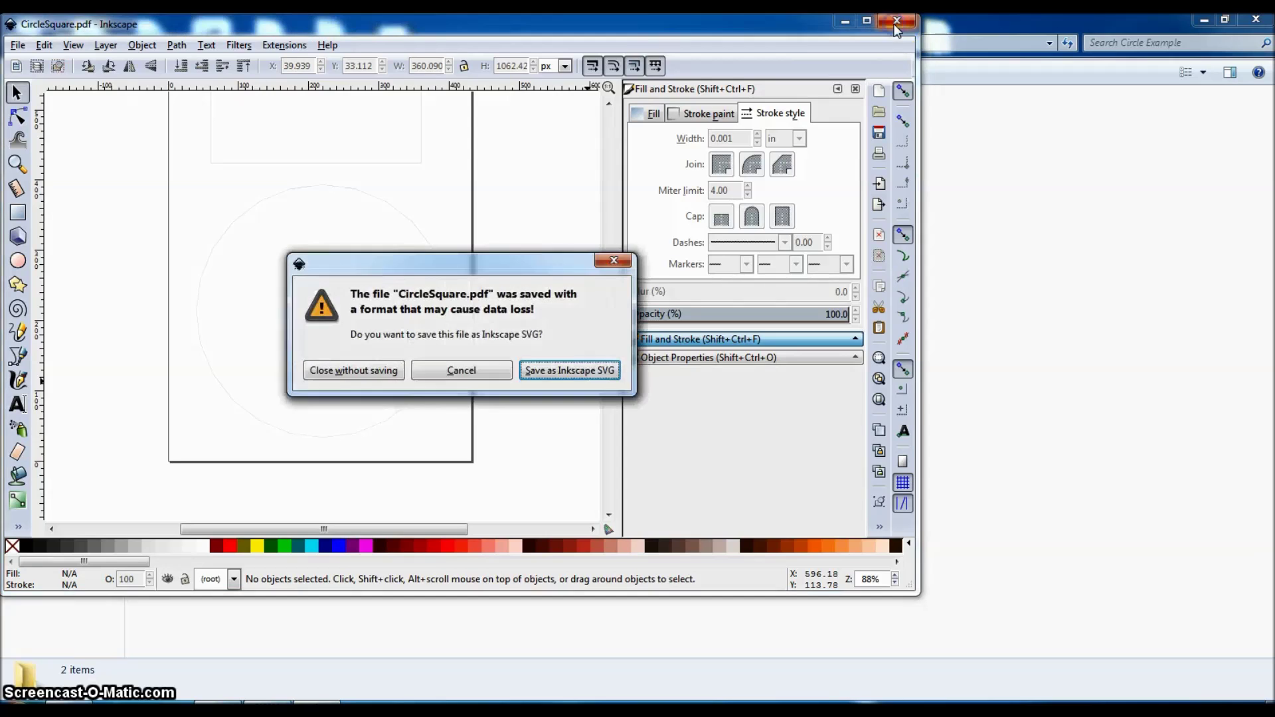
pyautogui.click(376, 370)
pyautogui.click(1203, 19)
pyautogui.click(524, 311)
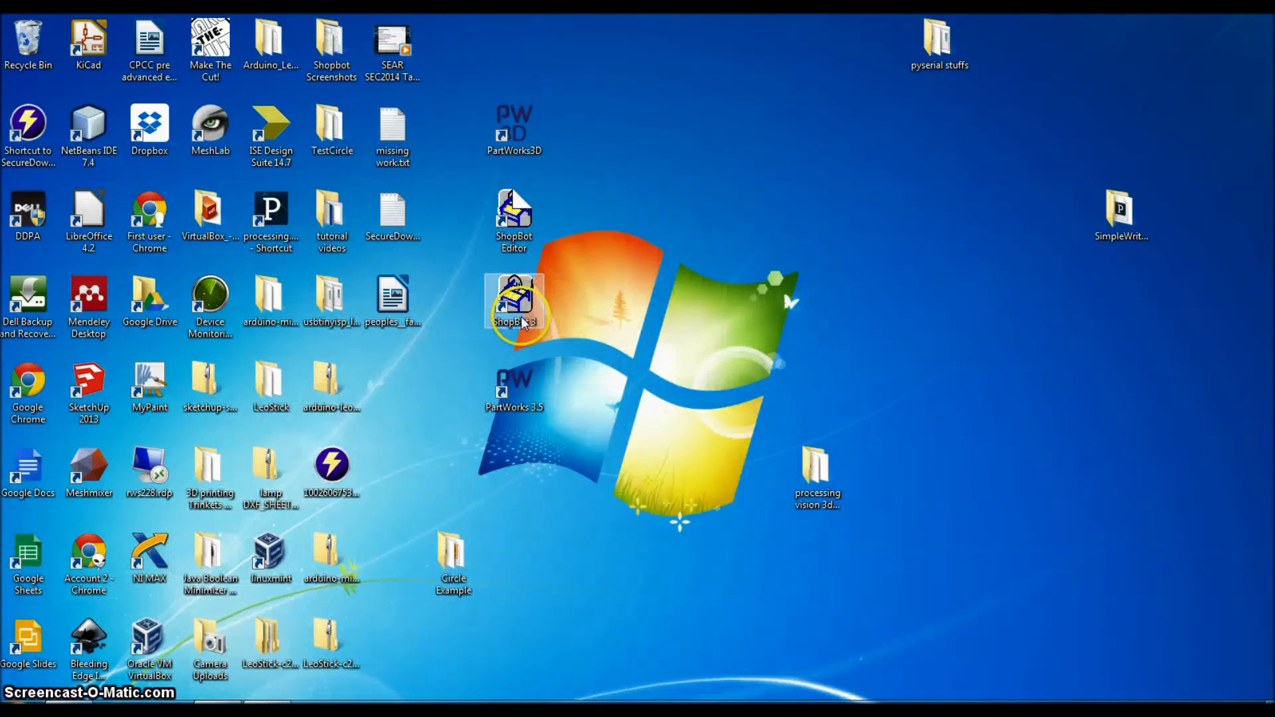
pyautogui.doubleClick(516, 384)
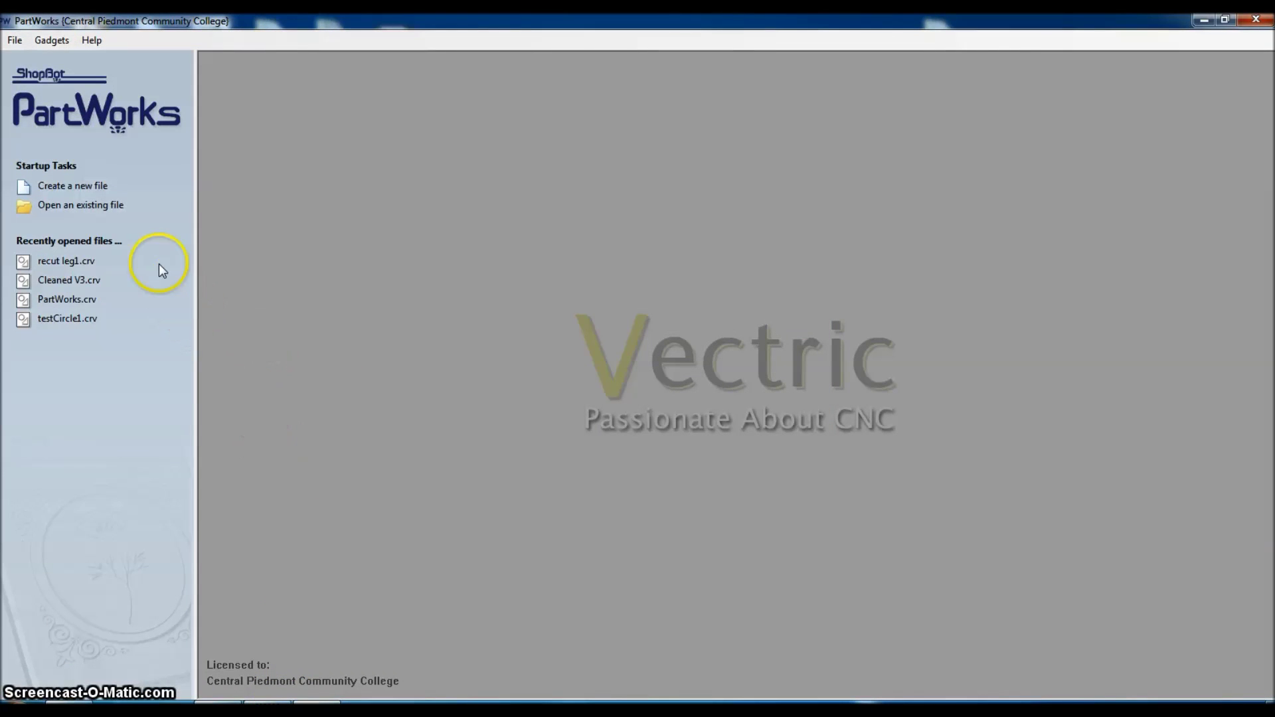
# Step: Open the existing file CircleSquare.pdf from the Circle Example folder on the Desktop
pyautogui.click(69, 207)
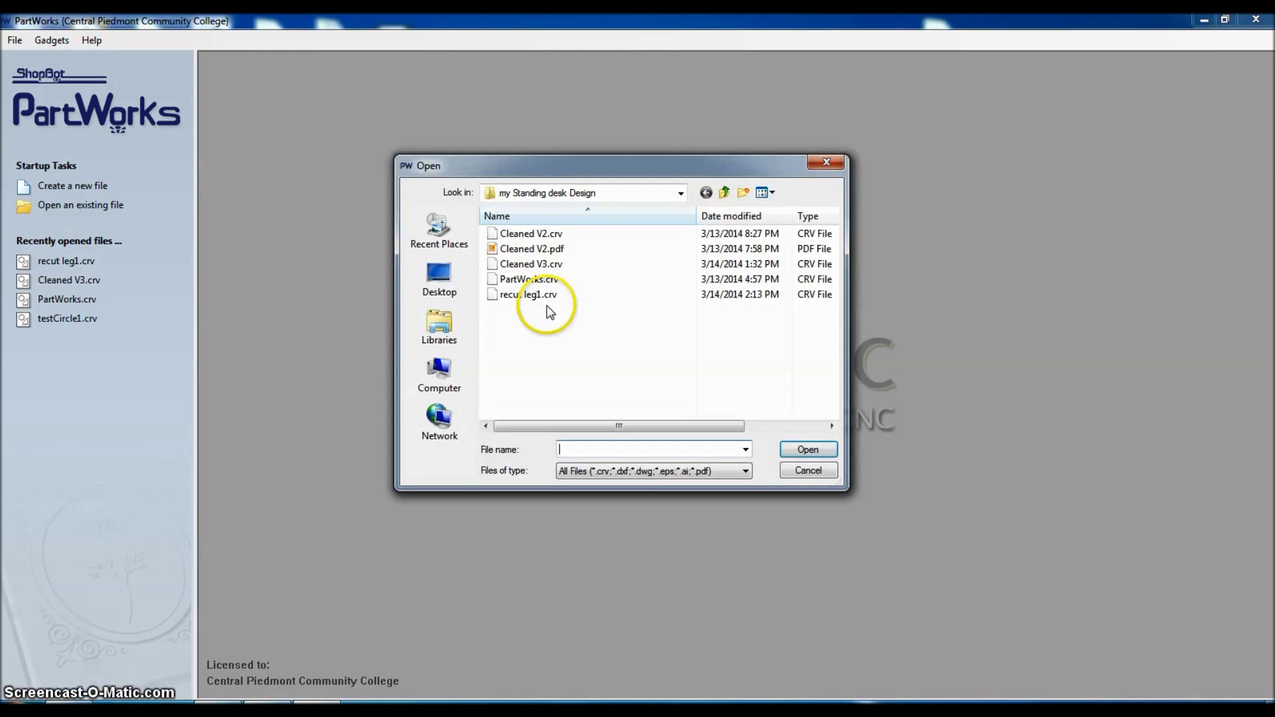
pyautogui.click(724, 193)
pyautogui.click(723, 193)
pyautogui.click(439, 279)
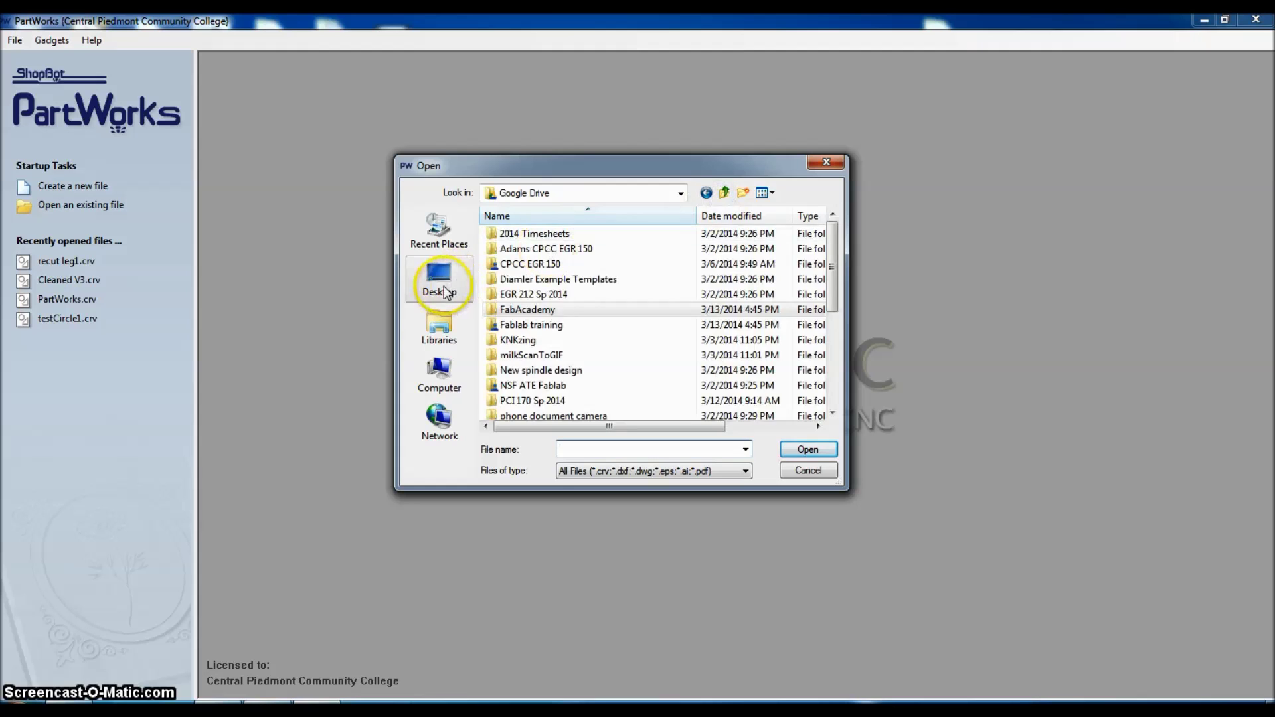
pyautogui.doubleClick(528, 362)
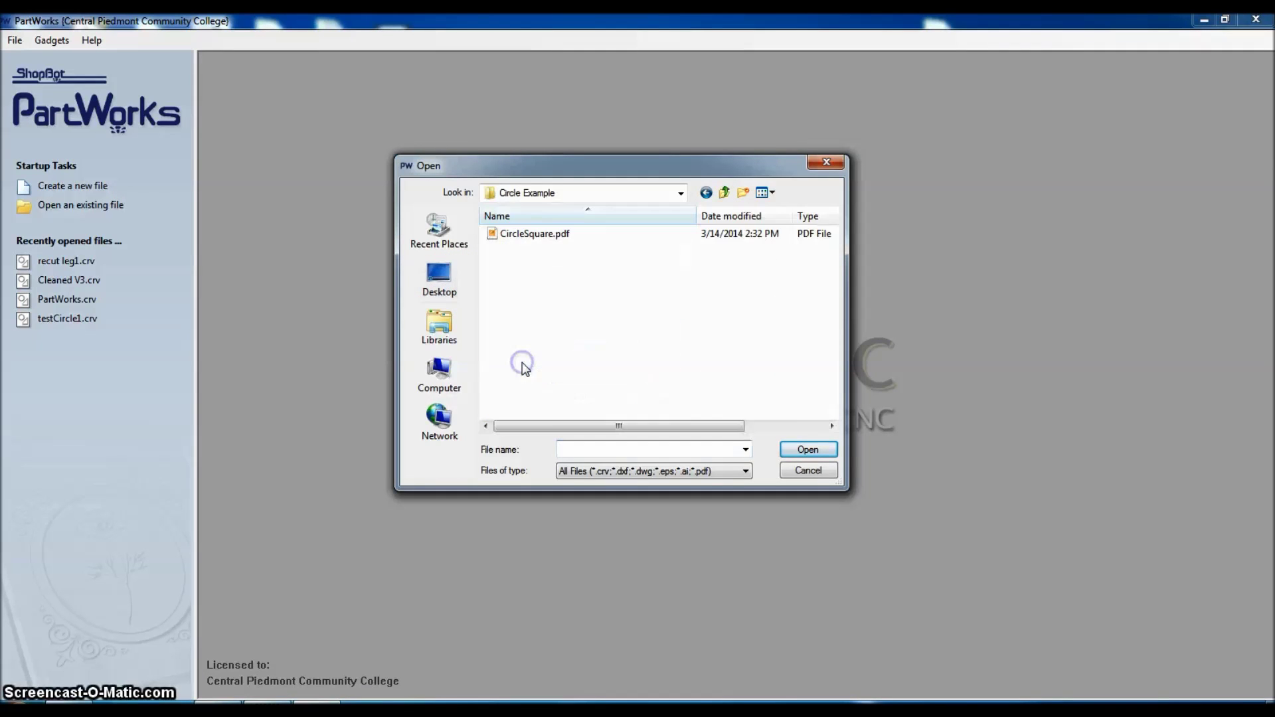
pyautogui.click(535, 235)
pyautogui.click(787, 451)
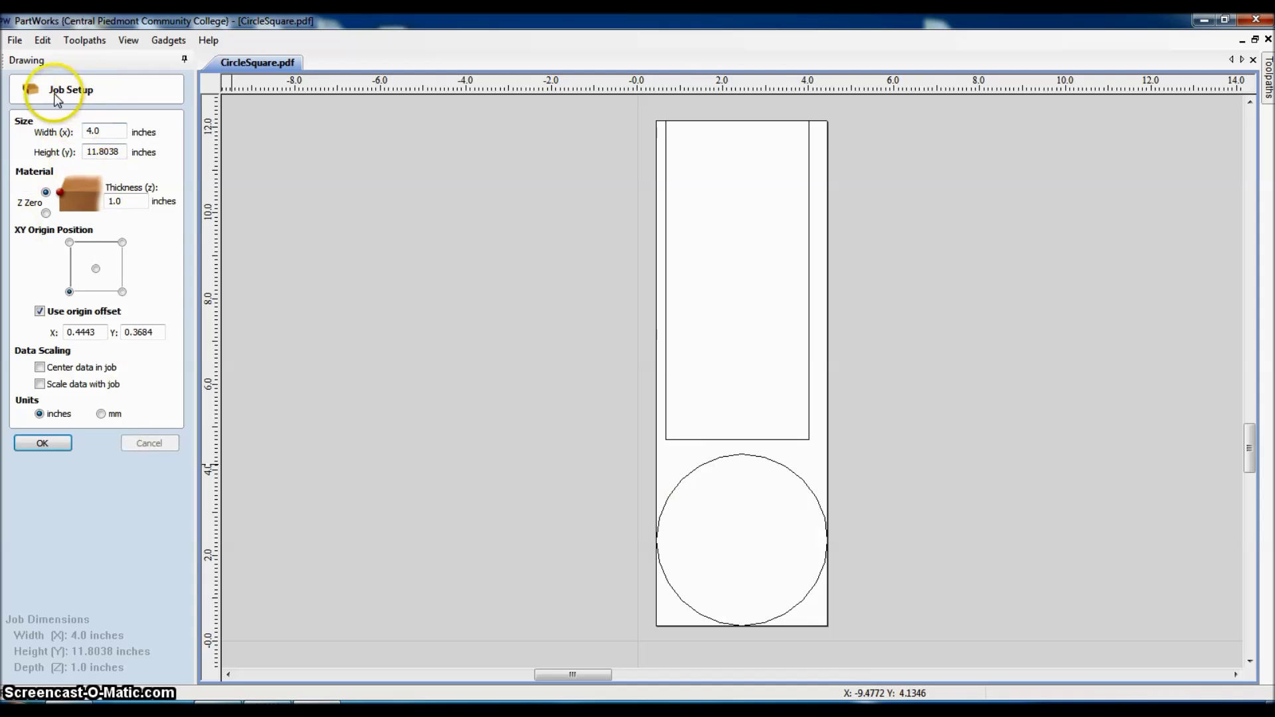
# Step: Set the job height to 12 inches and material thickness to 0.5 inches, turn off the origin offset, and apply the job setup
pyautogui.moveTo(112, 132); pyautogui.dragTo(64, 129)
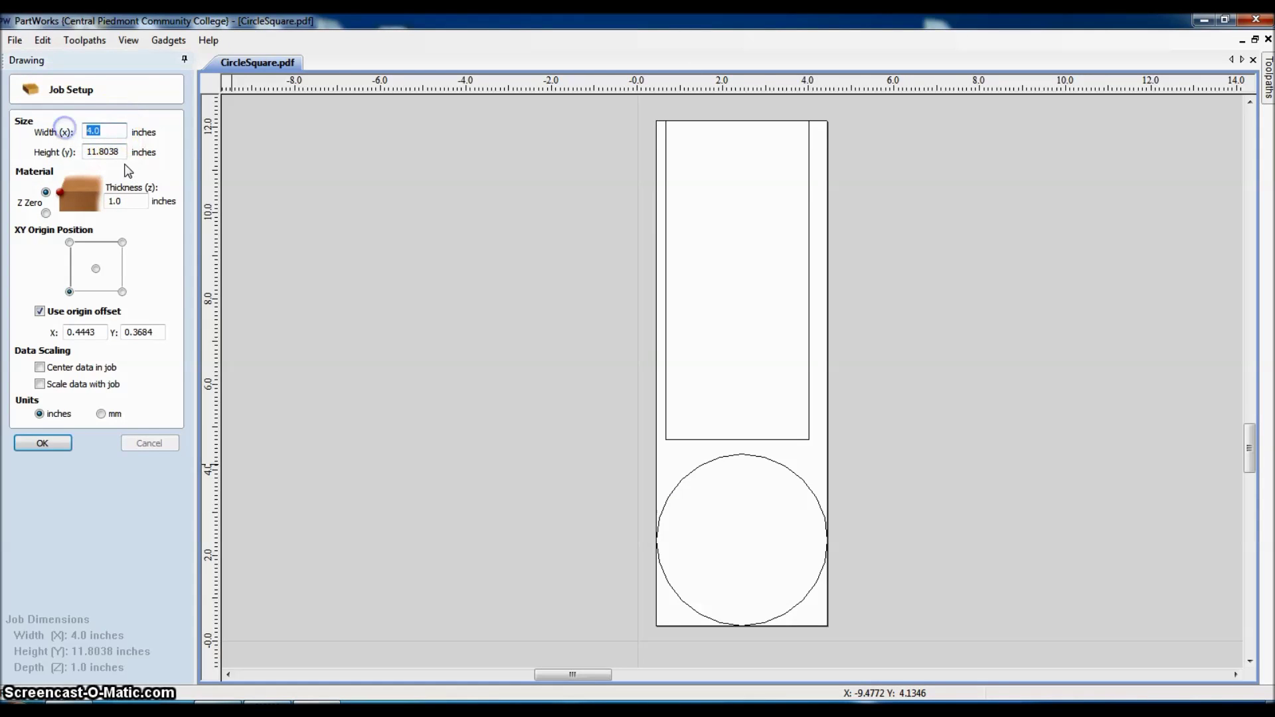
pyautogui.moveTo(125, 152); pyautogui.dragTo(60, 152)
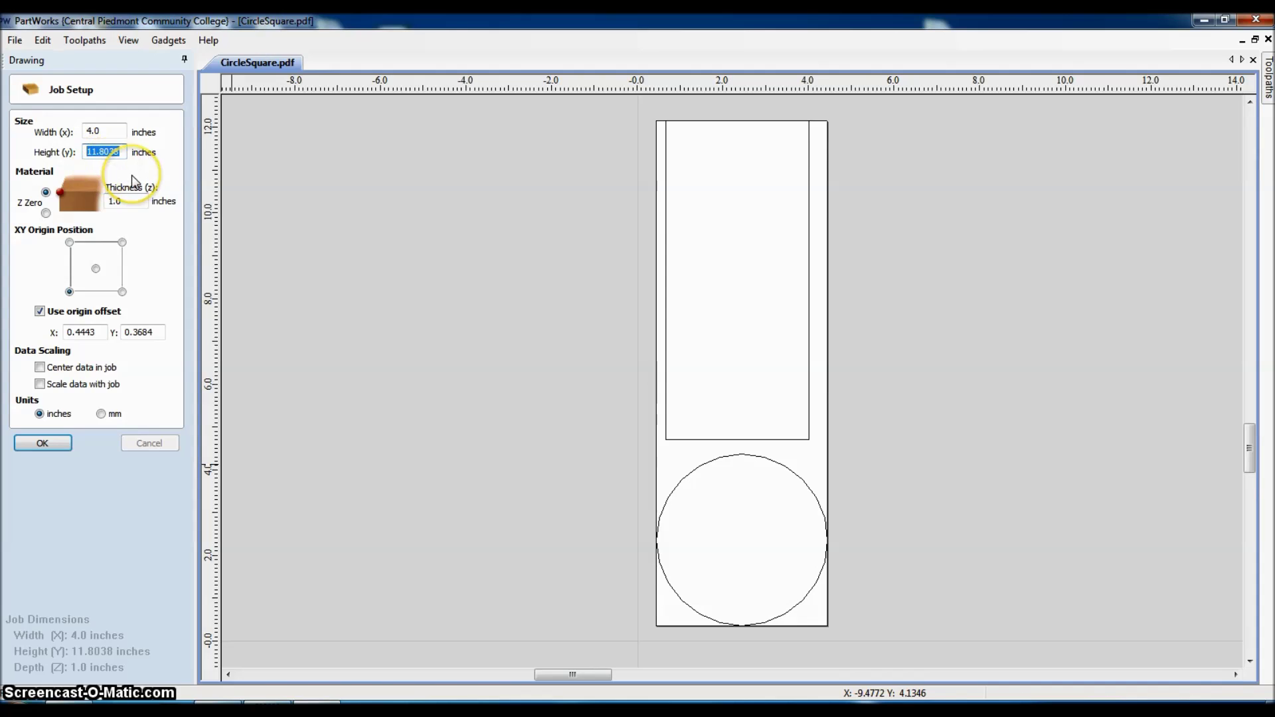
pyautogui.write('12')
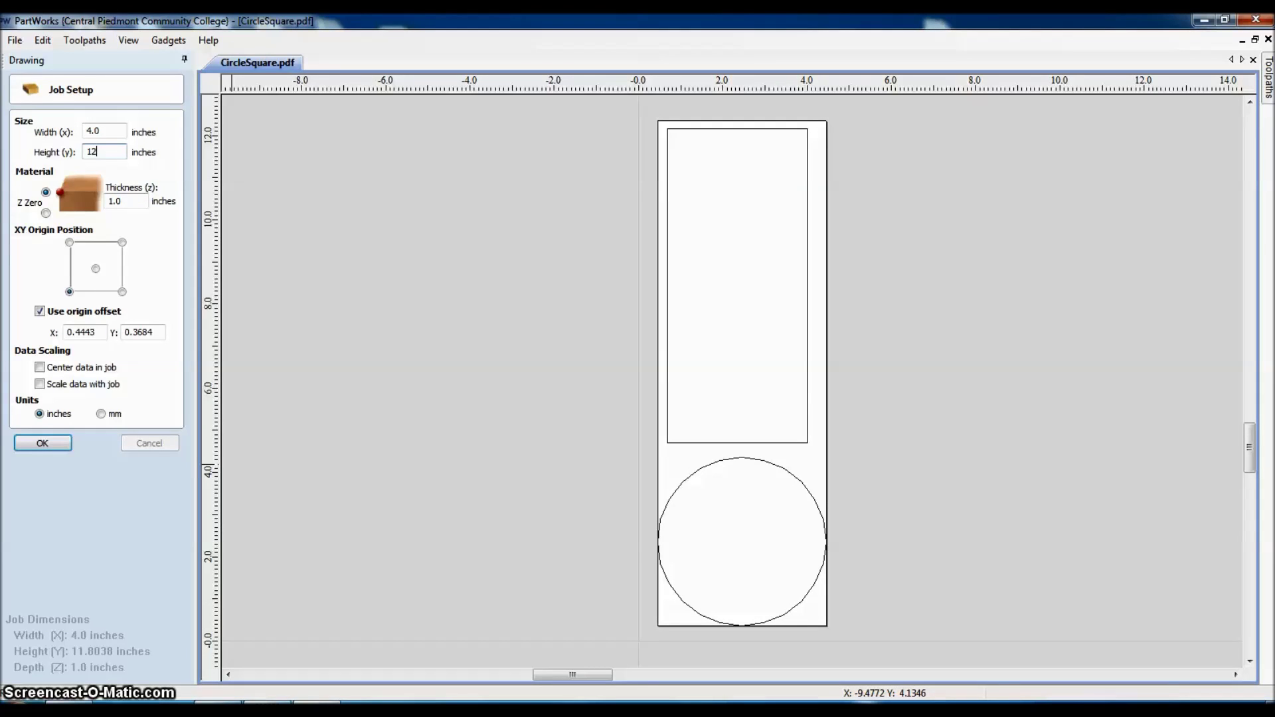
pyautogui.moveTo(124, 203); pyautogui.dragTo(101, 202)
pyautogui.write('0.5')
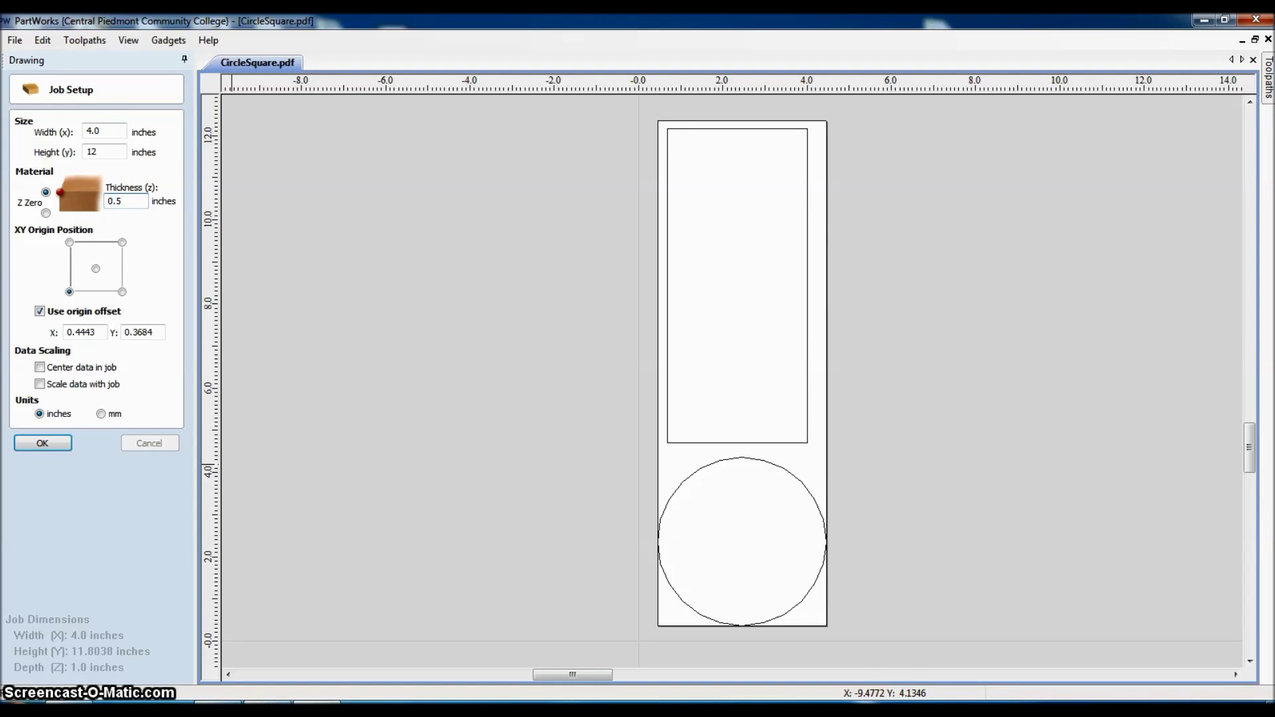
pyautogui.click(40, 311)
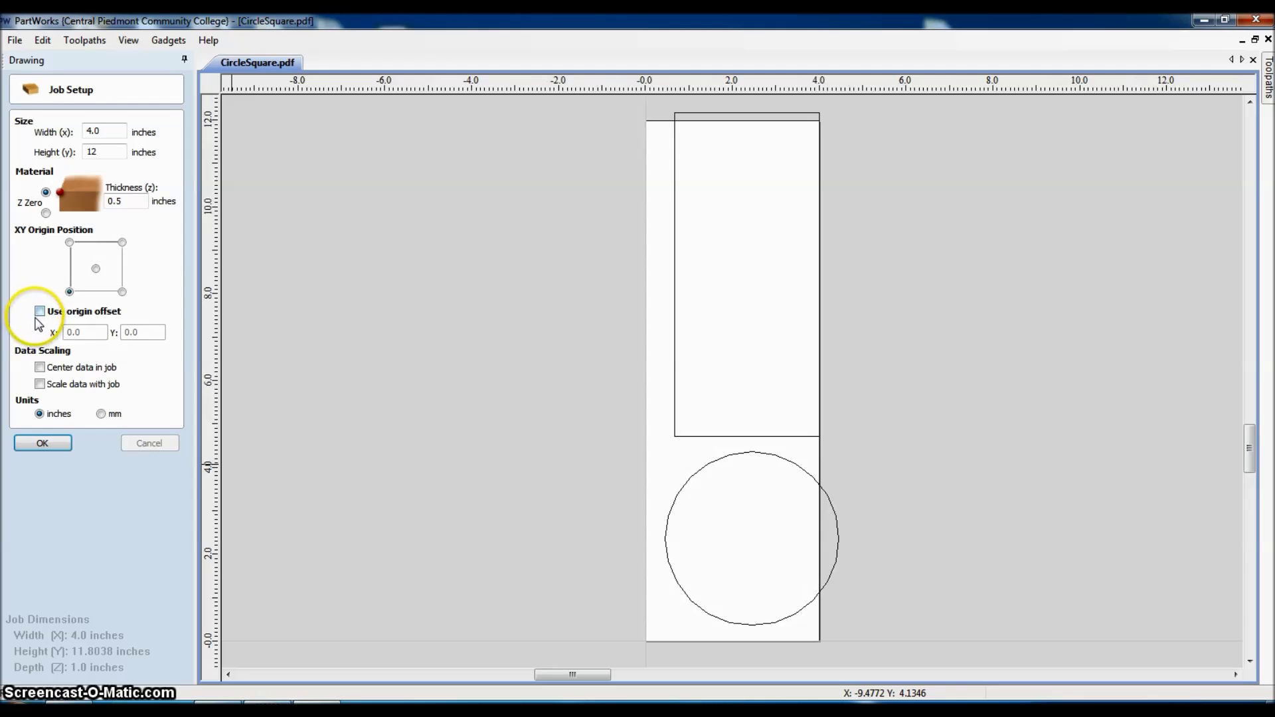
pyautogui.click(43, 442)
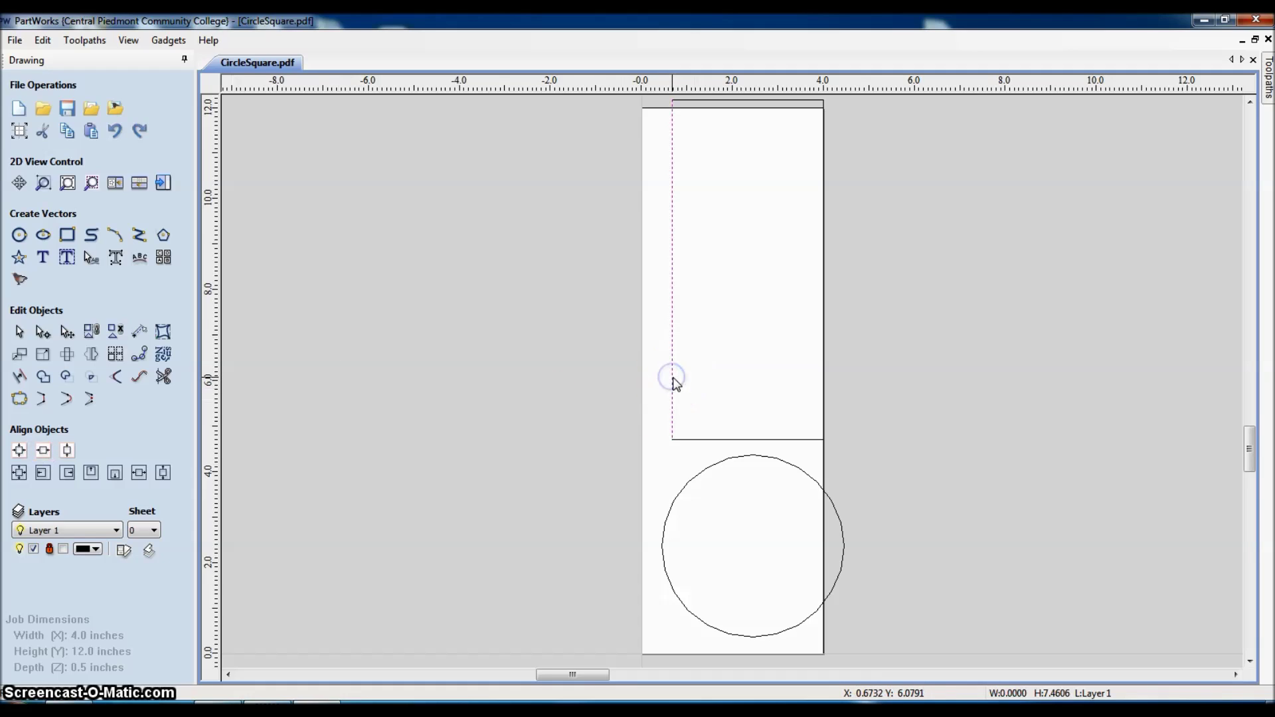
# Step: Select all the circle's separate segments and join them into one closed vector, then check it by selecting the circle
pyautogui.click(345, 358)
pyautogui.scroll(-1, 463, 357)
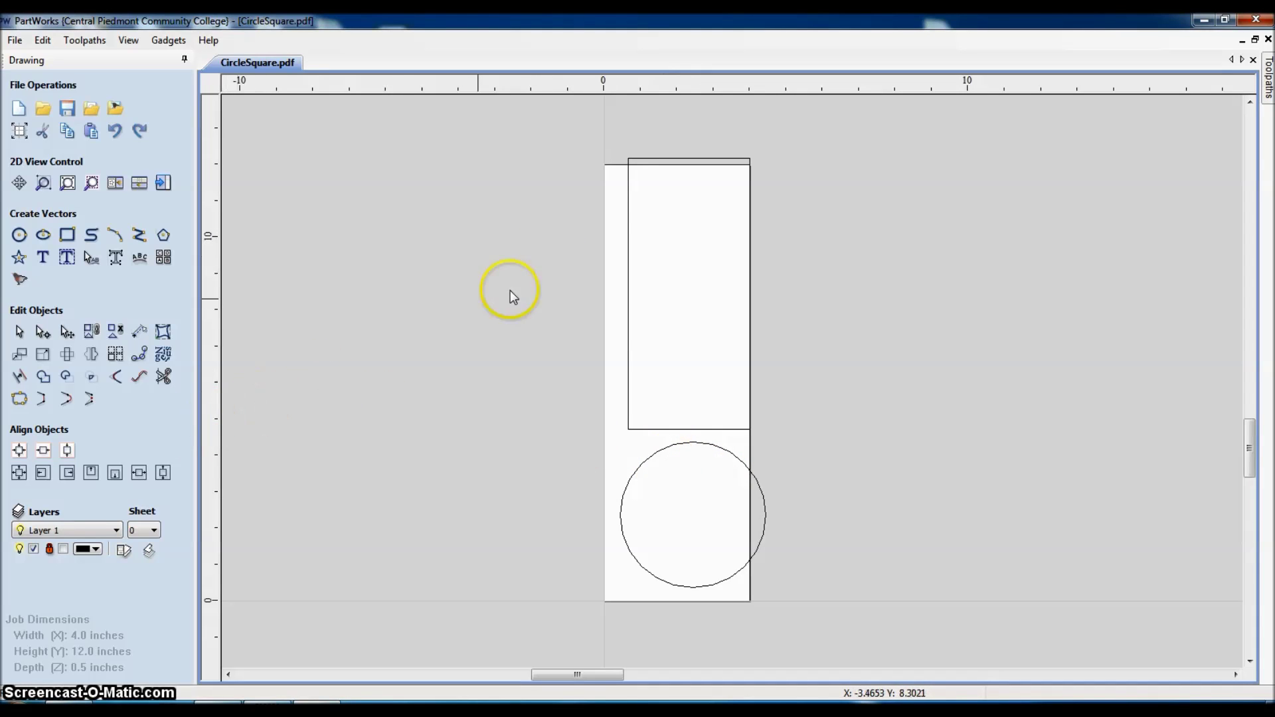
pyautogui.click(636, 469)
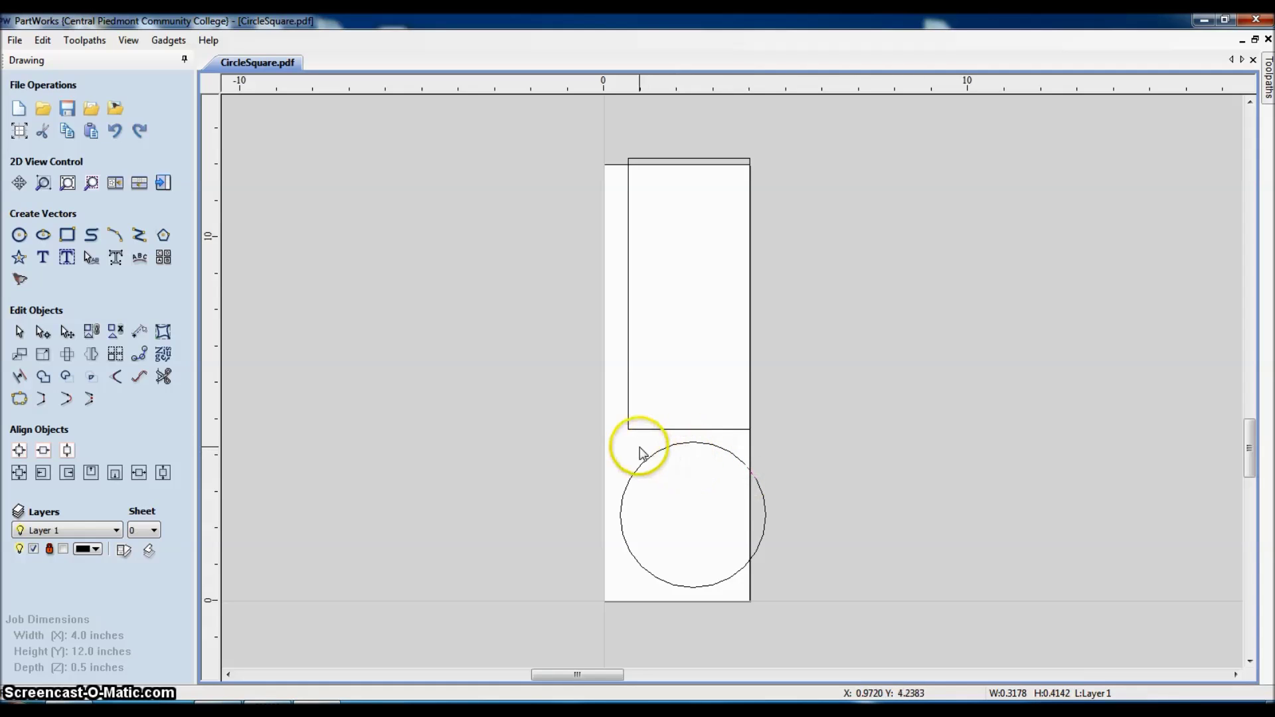
pyautogui.click(590, 442)
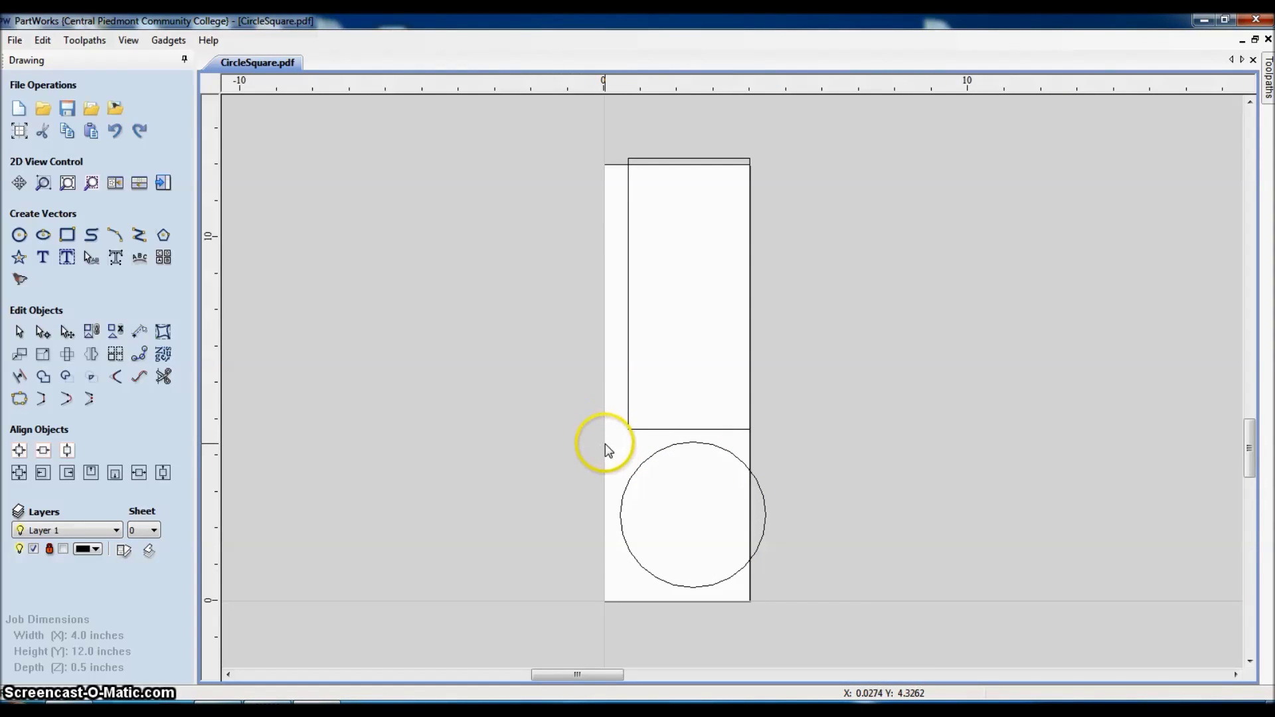
pyautogui.moveTo(610, 443); pyautogui.dragTo(746, 499)
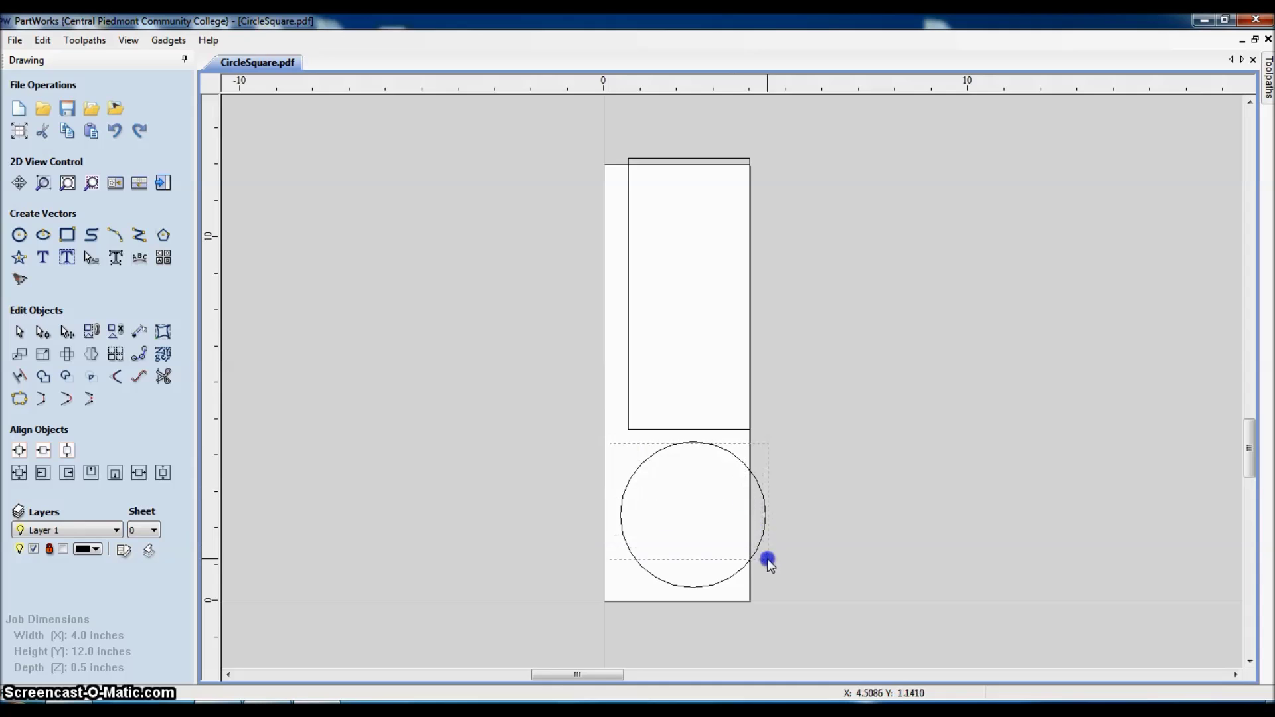
pyautogui.moveTo(797, 603); pyautogui.dragTo(799, 605)
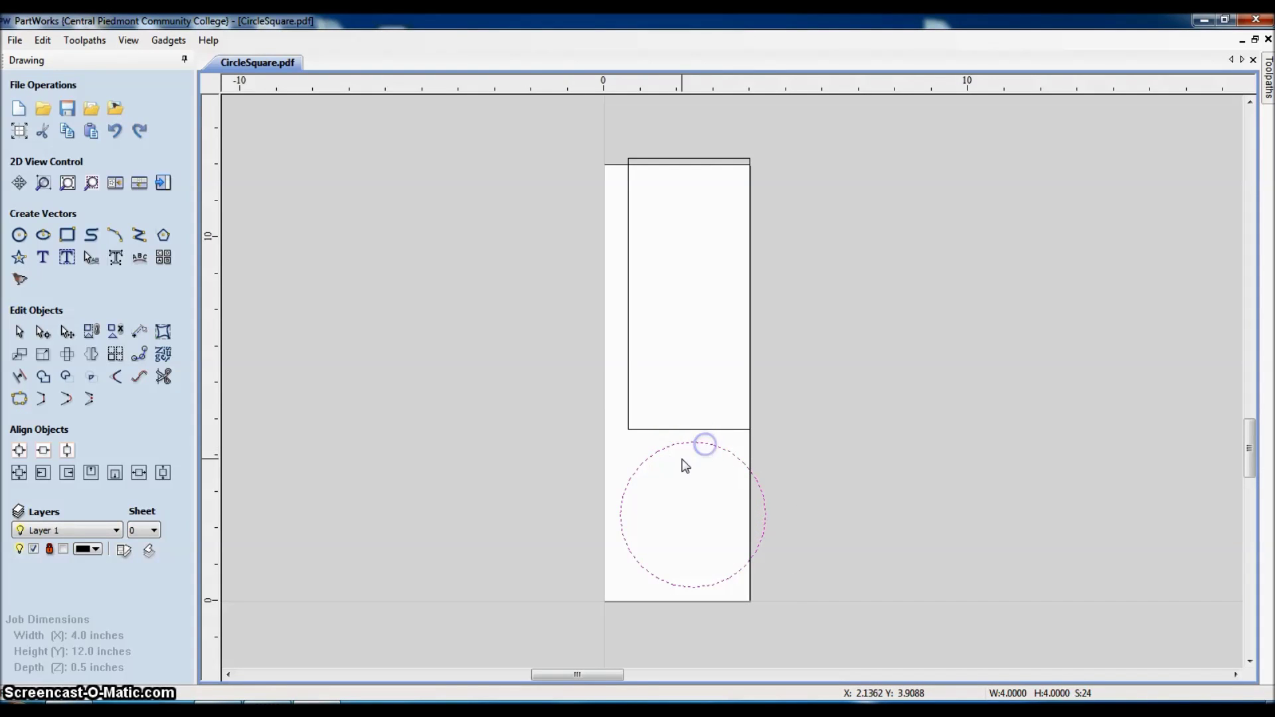
pyautogui.click(20, 399)
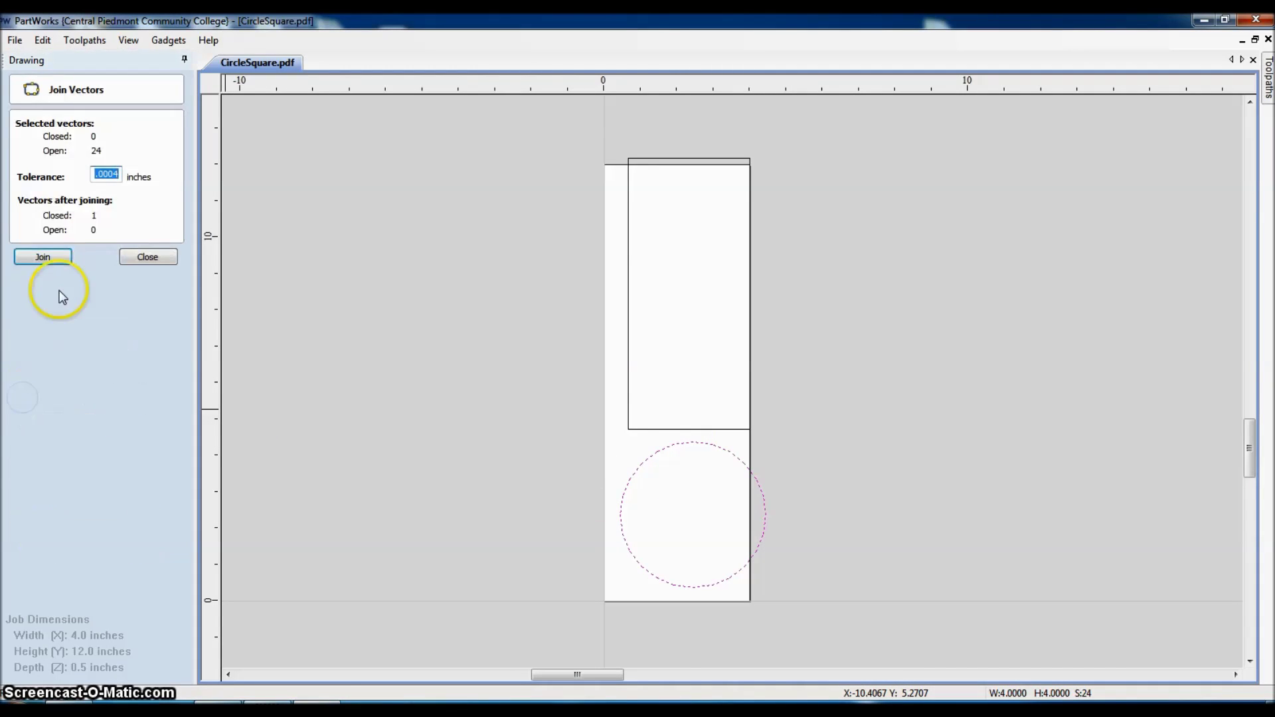
pyautogui.click(44, 257)
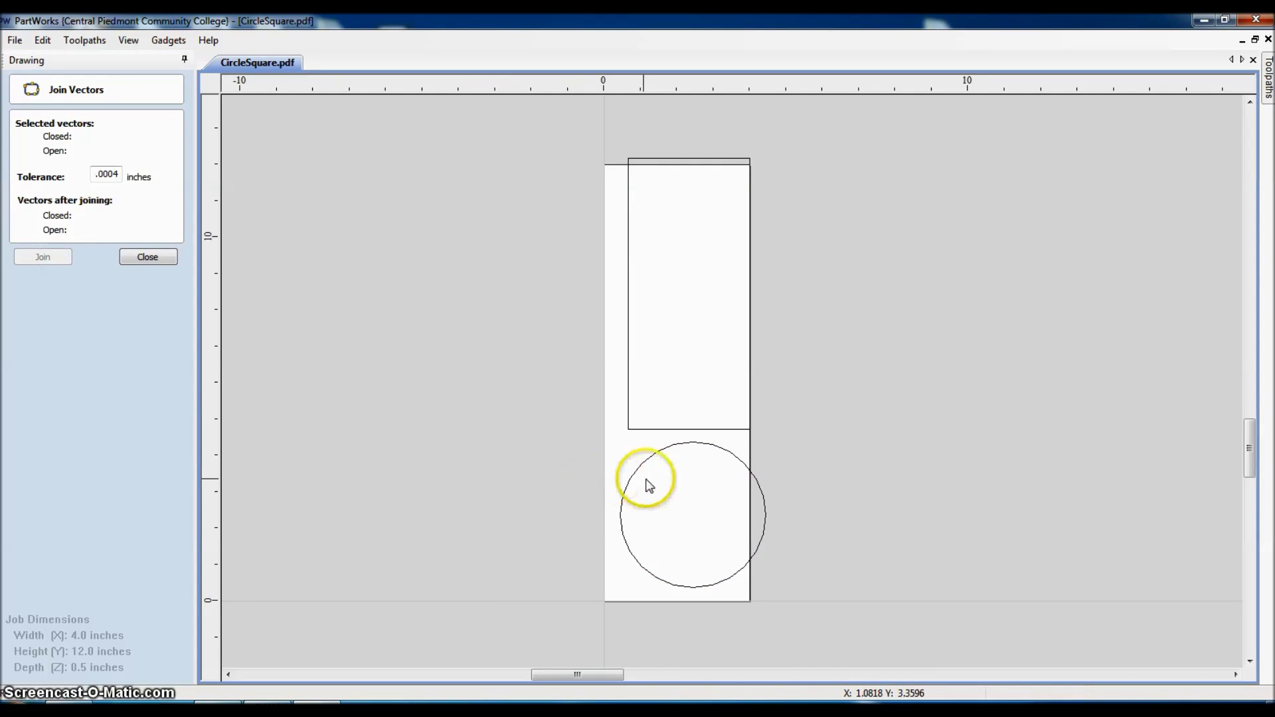
pyautogui.click(147, 257)
pyautogui.click(630, 483)
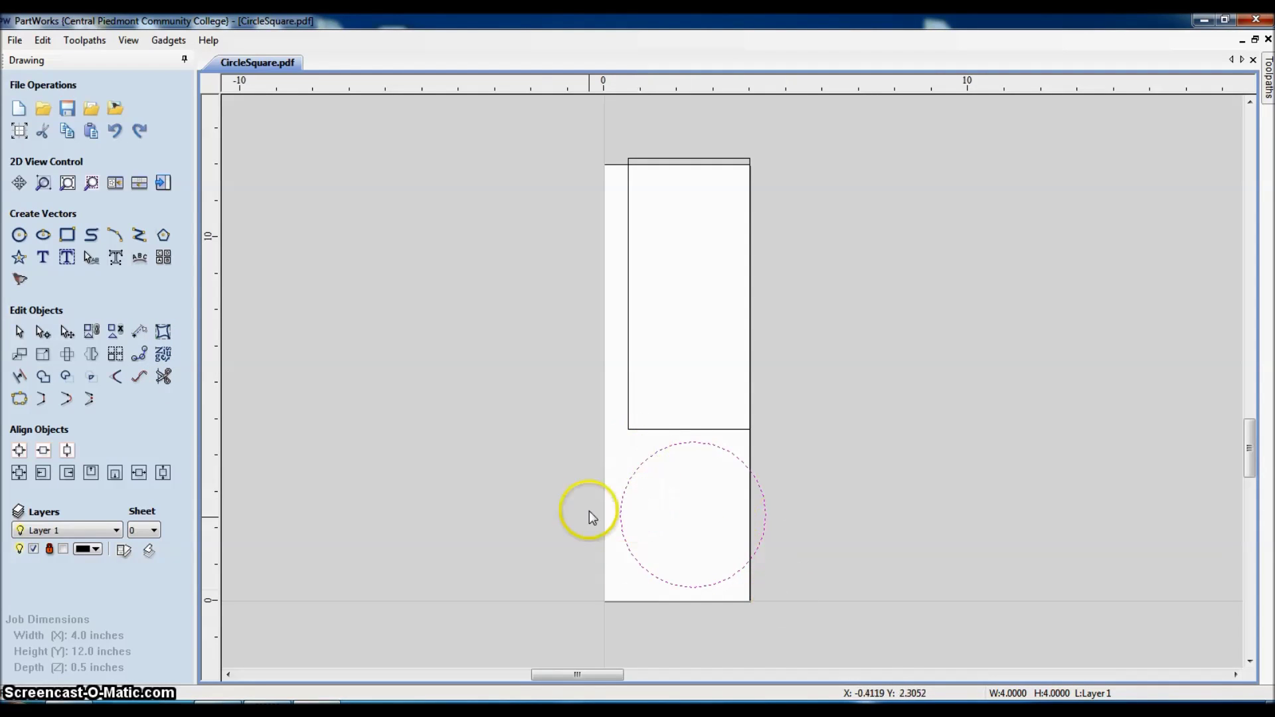
# Step: Select the rectangle's separate lines and join them into one closed vector
pyautogui.click(19, 335)
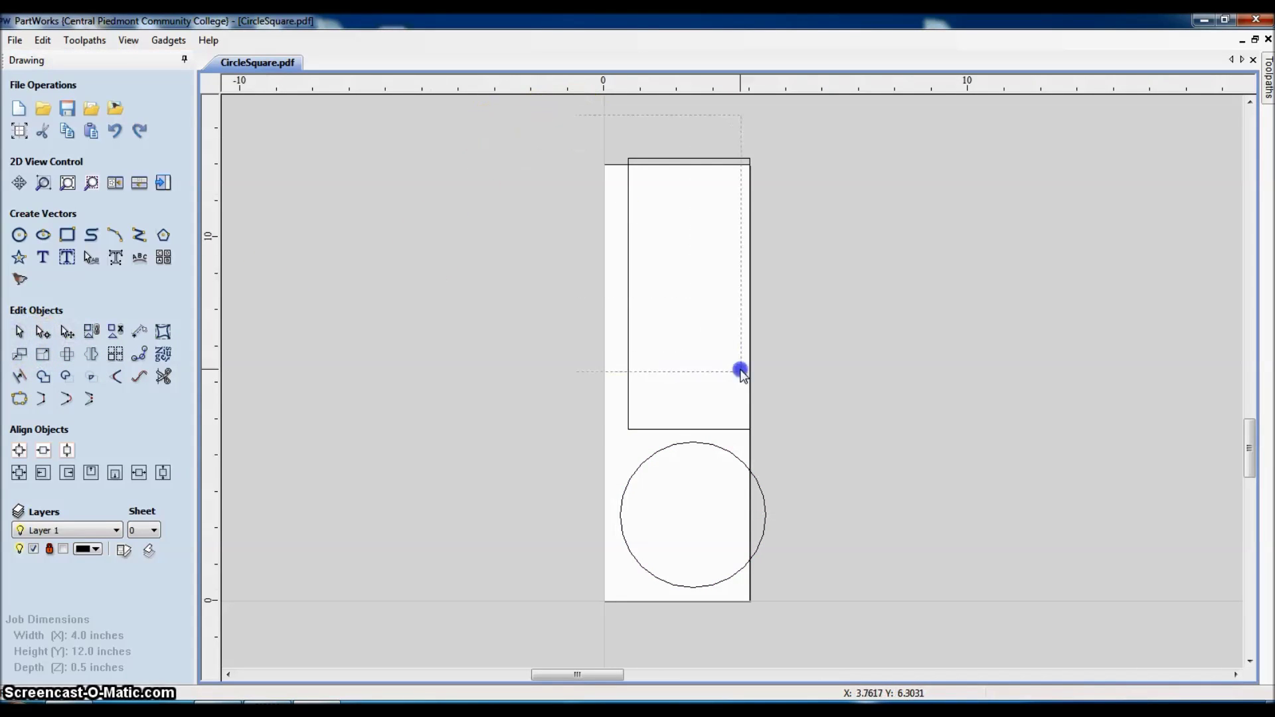
pyautogui.moveTo(782, 432); pyautogui.dragTo(783, 433)
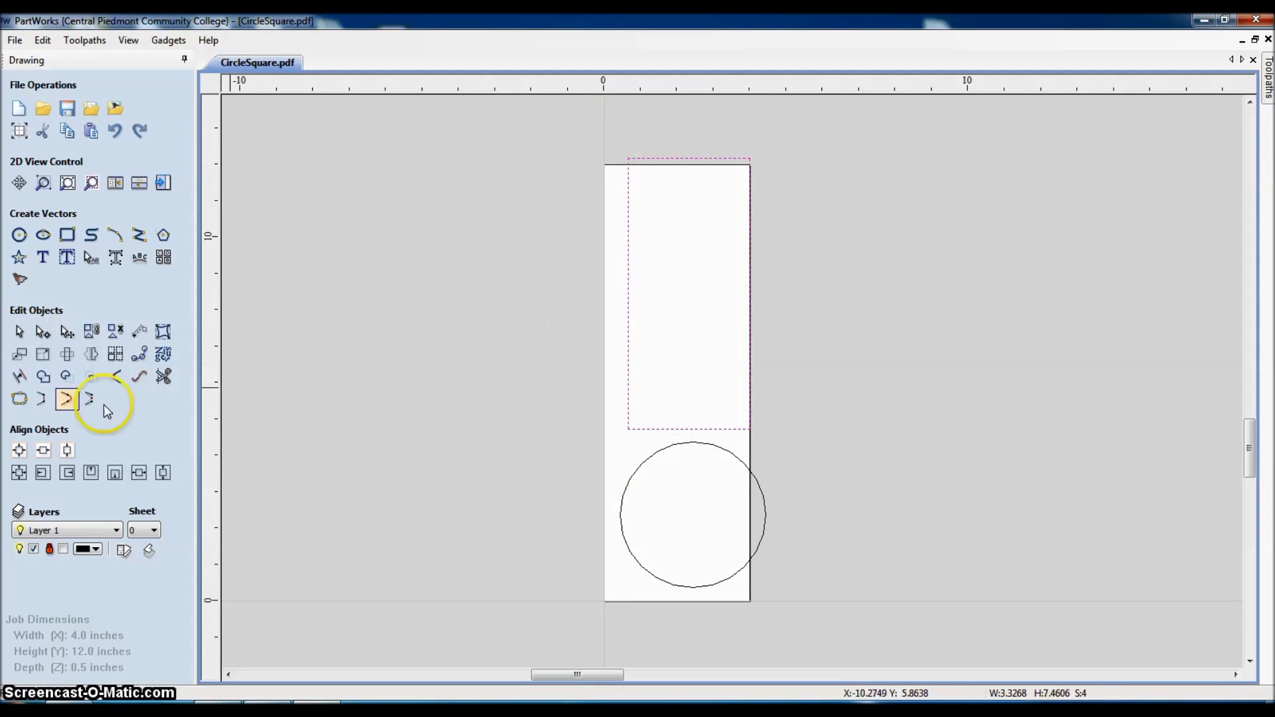
pyautogui.click(19, 399)
pyautogui.click(49, 259)
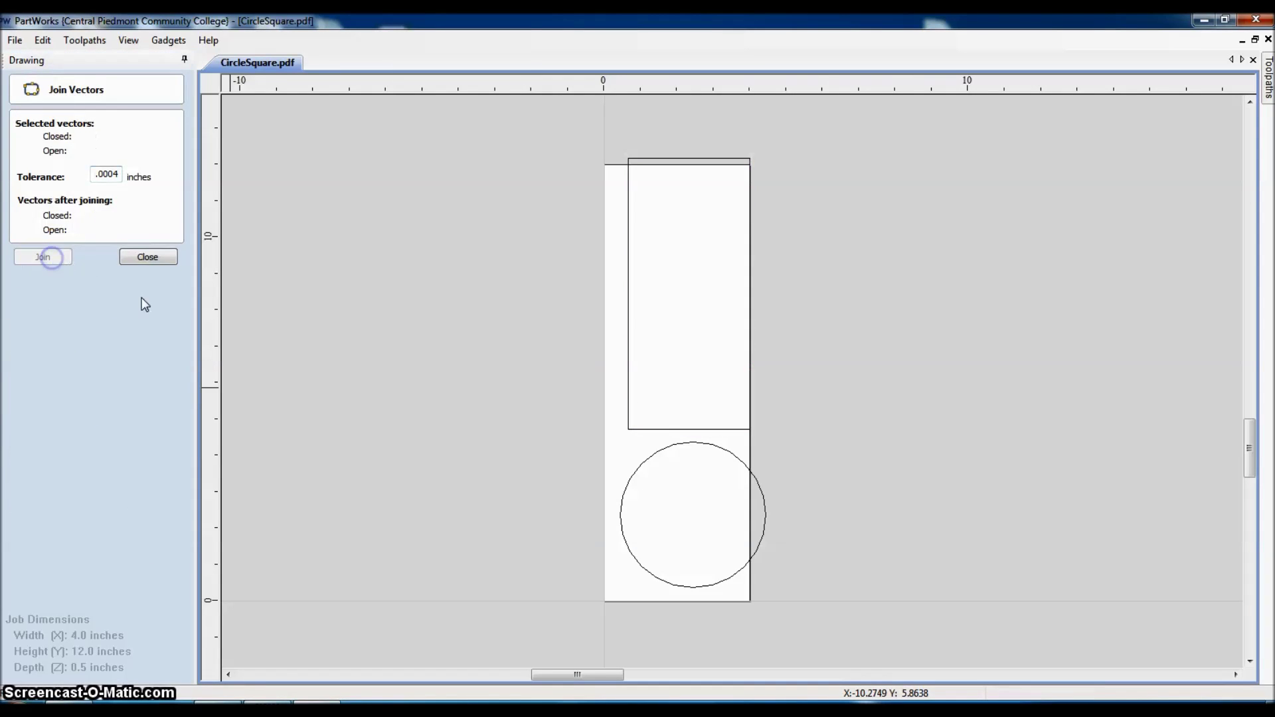
pyautogui.click(147, 256)
# Step: Move the rectangle and the circle so that both fit inside the material boundary, and deselect them
pyautogui.click(68, 337)
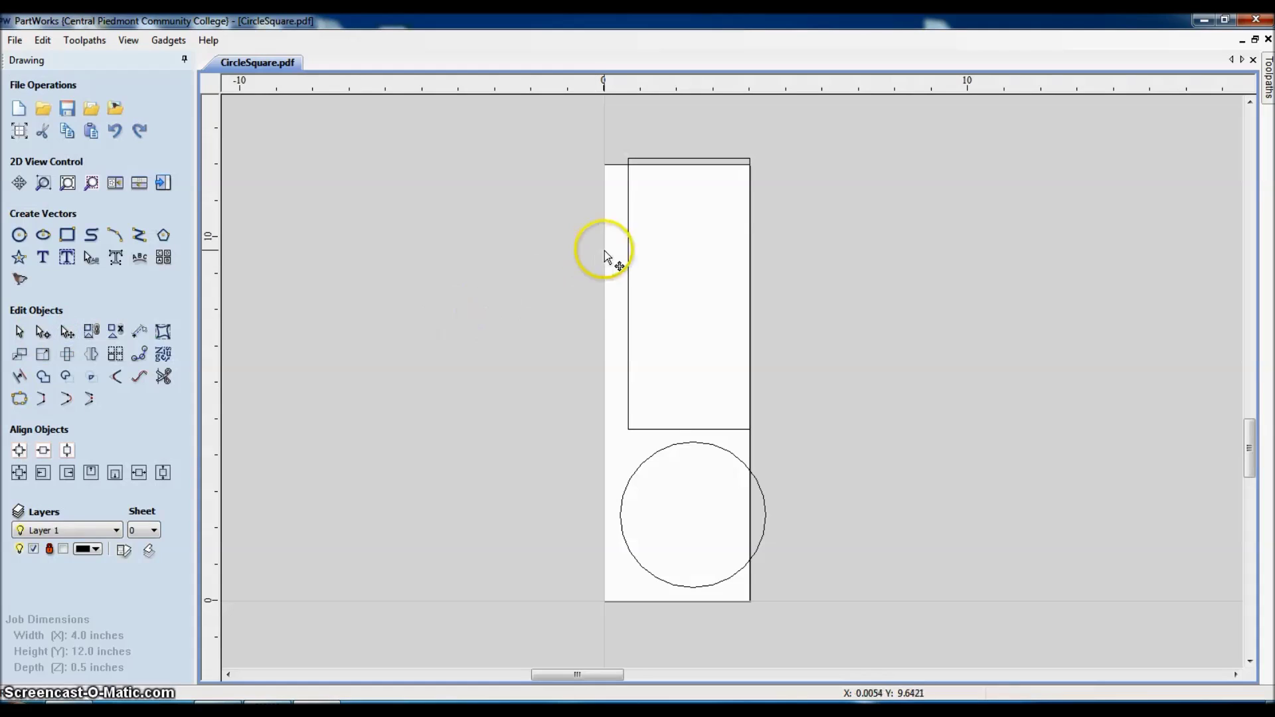
pyautogui.click(623, 237)
pyautogui.click(628, 239)
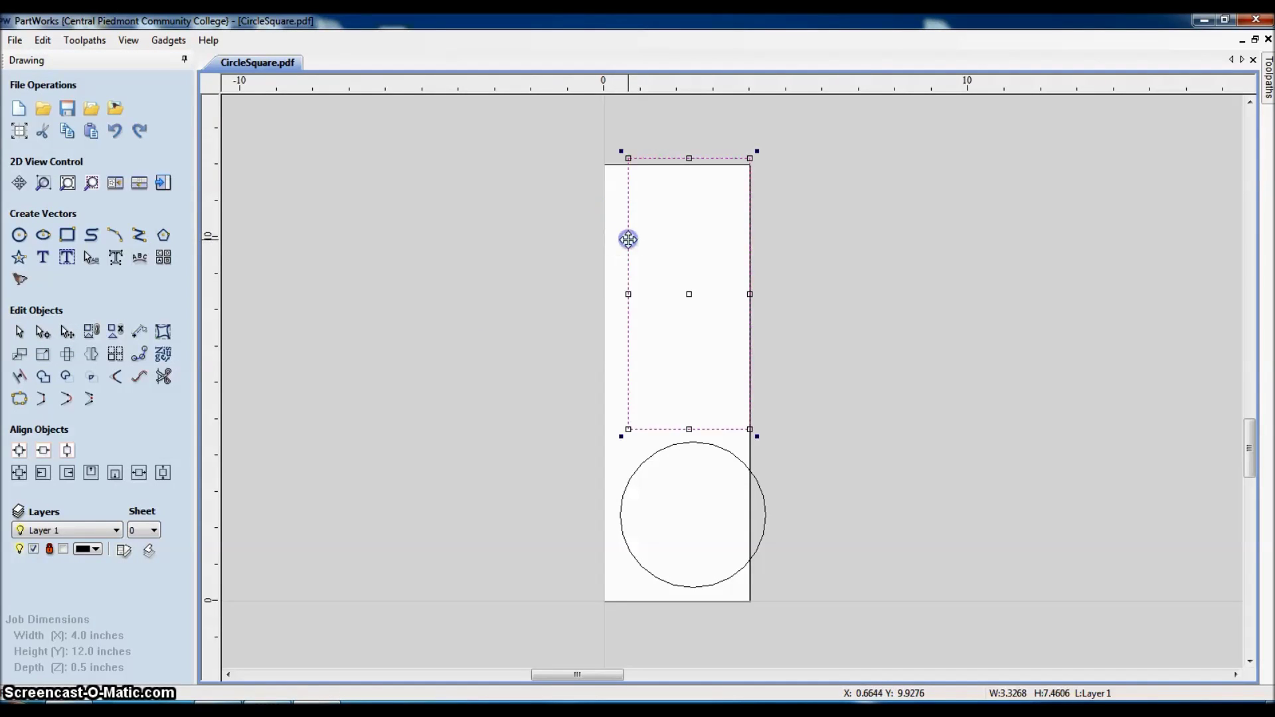
pyautogui.moveTo(628, 239); pyautogui.dragTo(617, 250)
pyautogui.click(632, 474)
pyautogui.moveTo(634, 474); pyautogui.dragTo(616, 481)
pyautogui.click(517, 487)
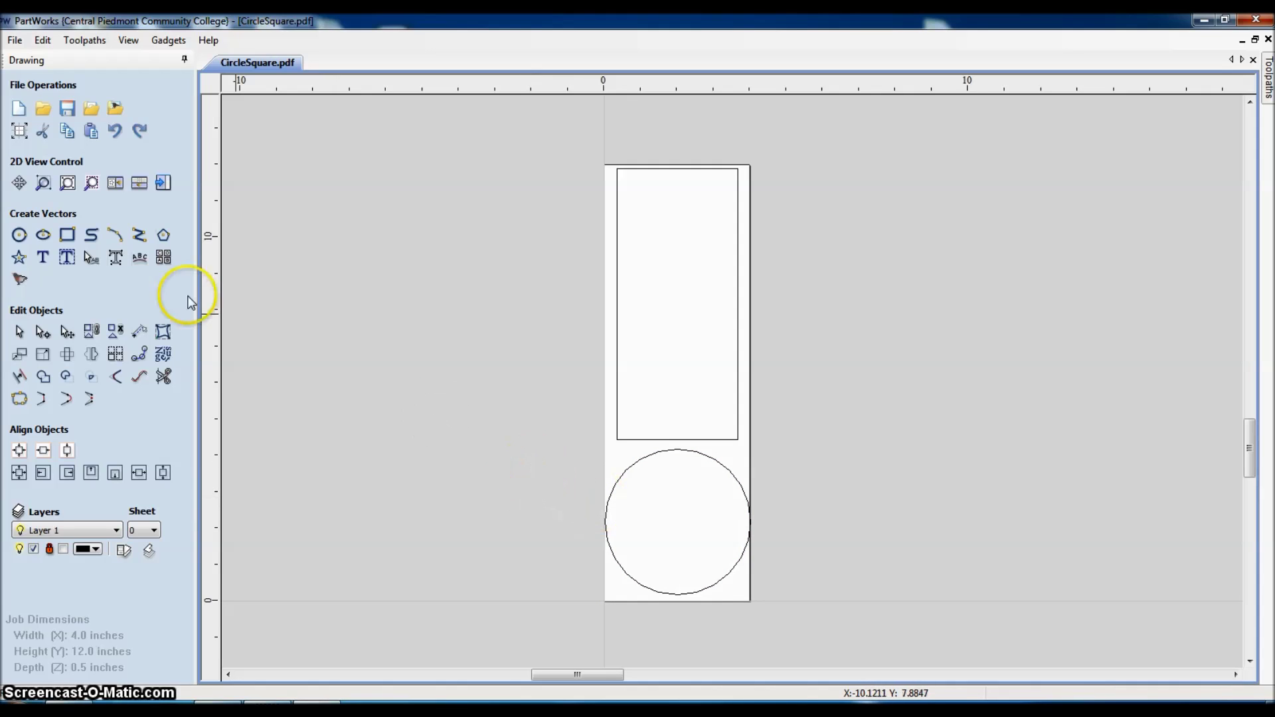
# Step: Reopen the job size and position settings and set the job width to 4.5 inches
pyautogui.click(43, 40)
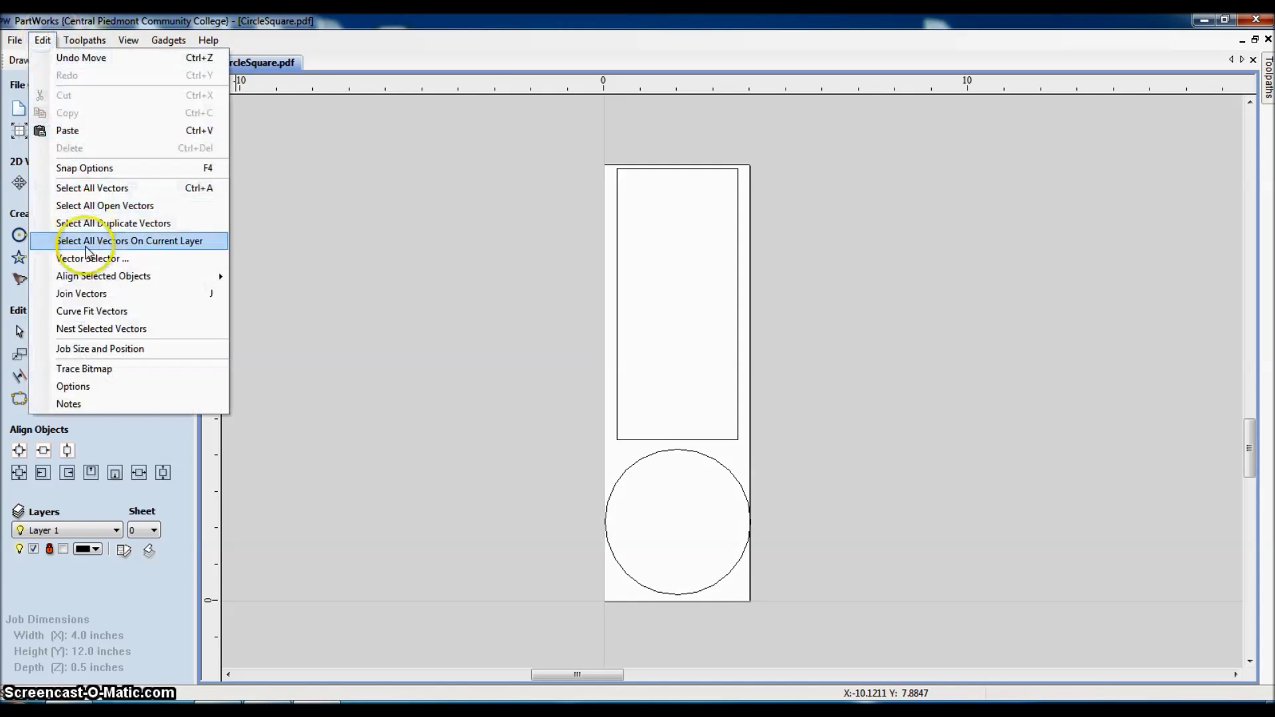
pyautogui.click(97, 349)
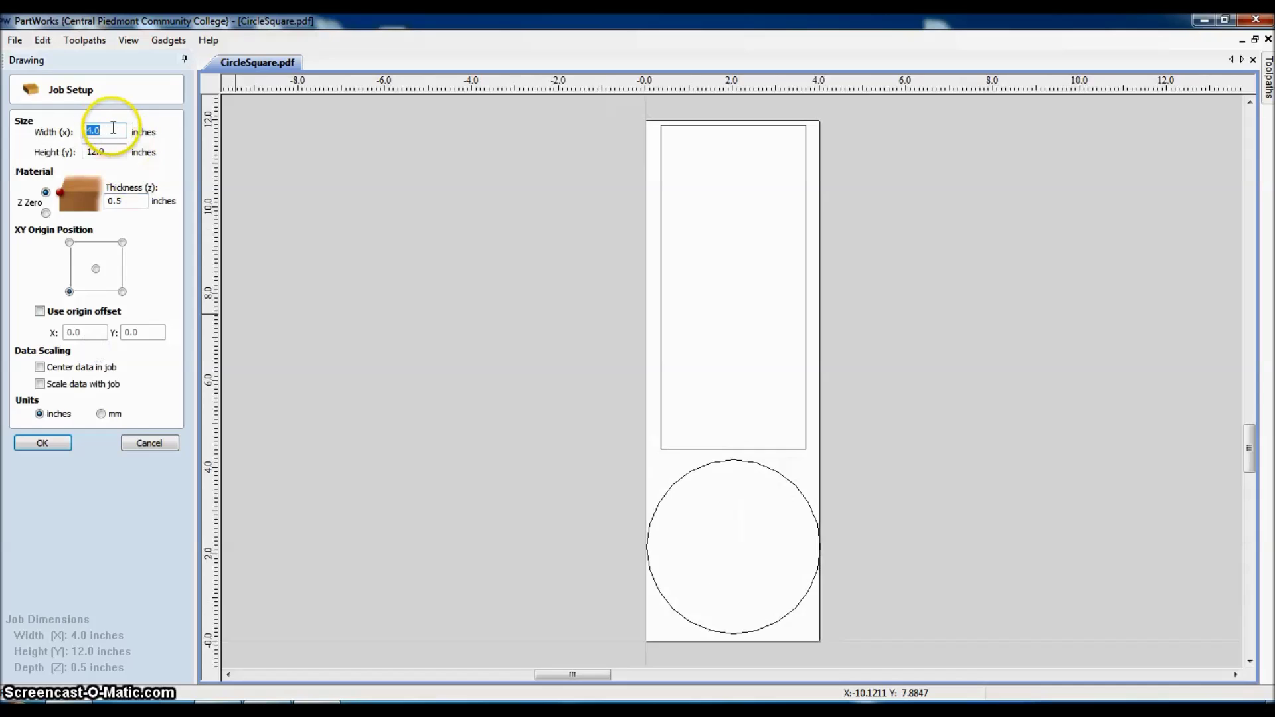
pyautogui.moveTo(107, 133); pyautogui.dragTo(79, 136)
pyautogui.write('4.5')
pyautogui.press('Return')
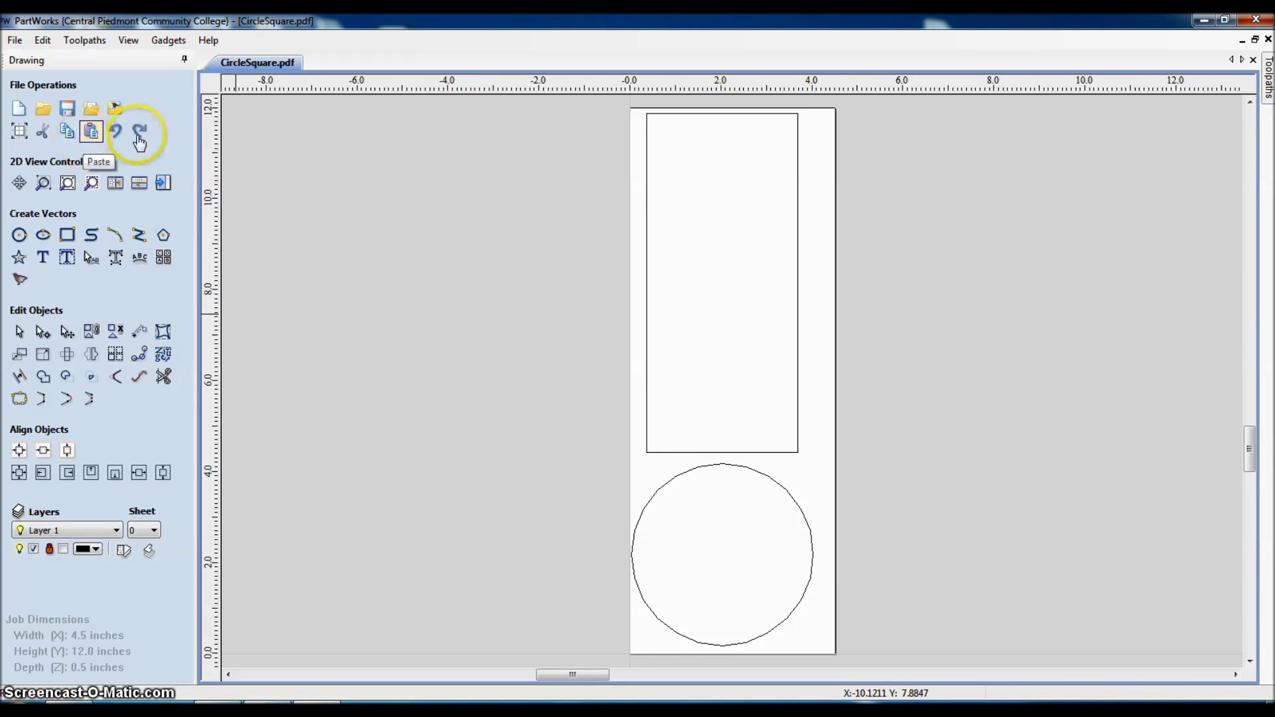
# Step: Shift the circle and the rectangle away from the material edges toward the middle of the widened material, and deselect them
pyautogui.click(710, 464)
pyautogui.moveTo(710, 465); pyautogui.dragTo(713, 459)
pyautogui.click(708, 452)
pyautogui.click(563, 401)
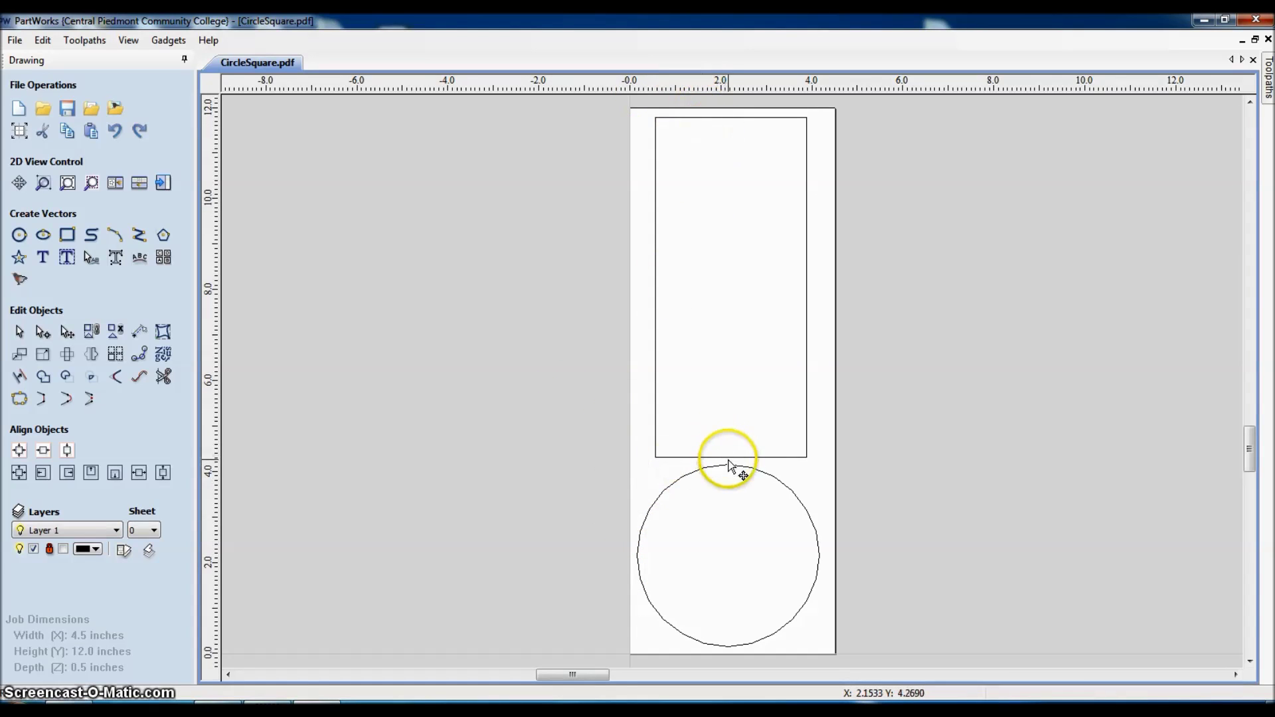
# Step: Set the job size to a full sheet 96 inches wide and 48 inches high
pyautogui.click(42, 41)
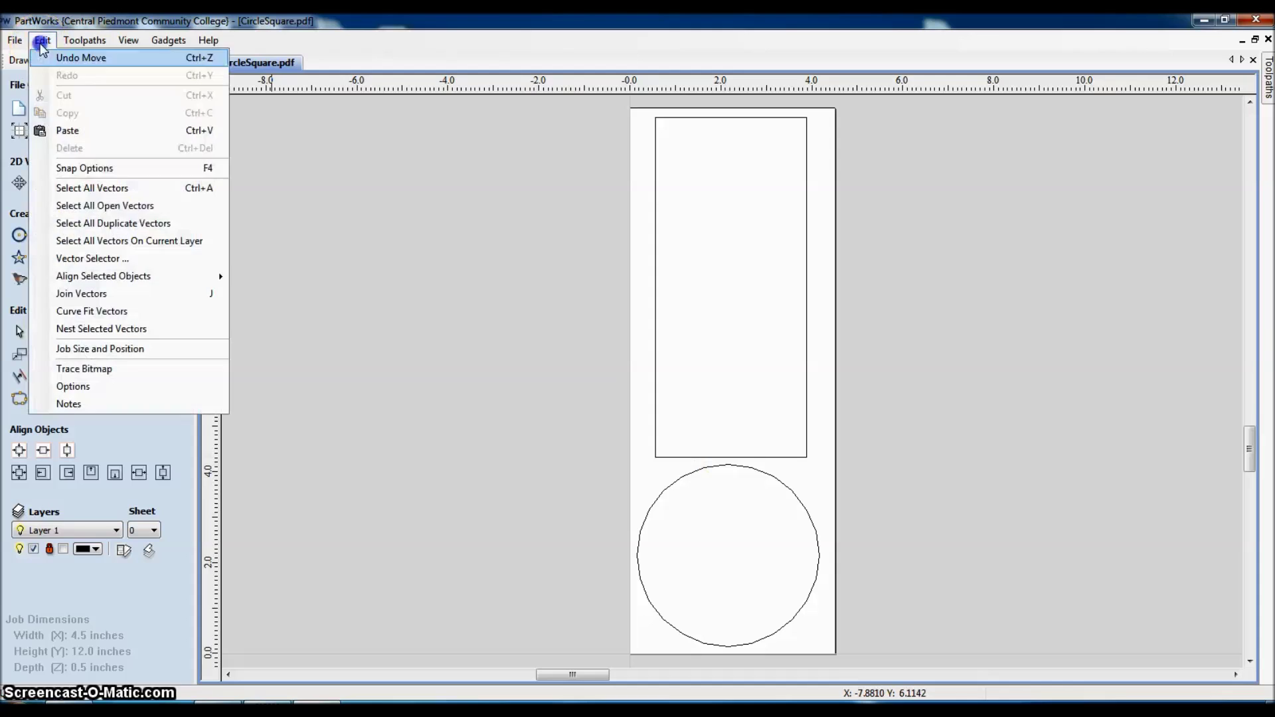
pyautogui.click(86, 348)
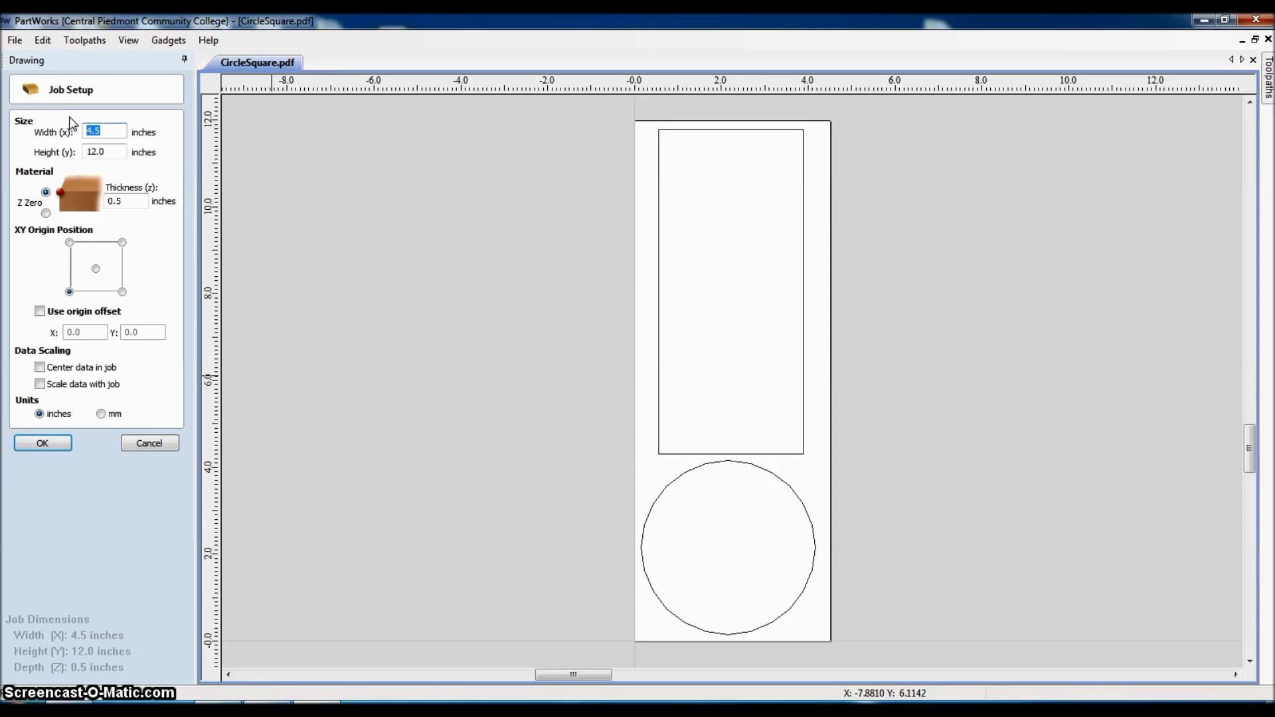
pyautogui.write('96')
pyautogui.press('Return')
pyautogui.click(85, 117)
pyautogui.click(103, 158)
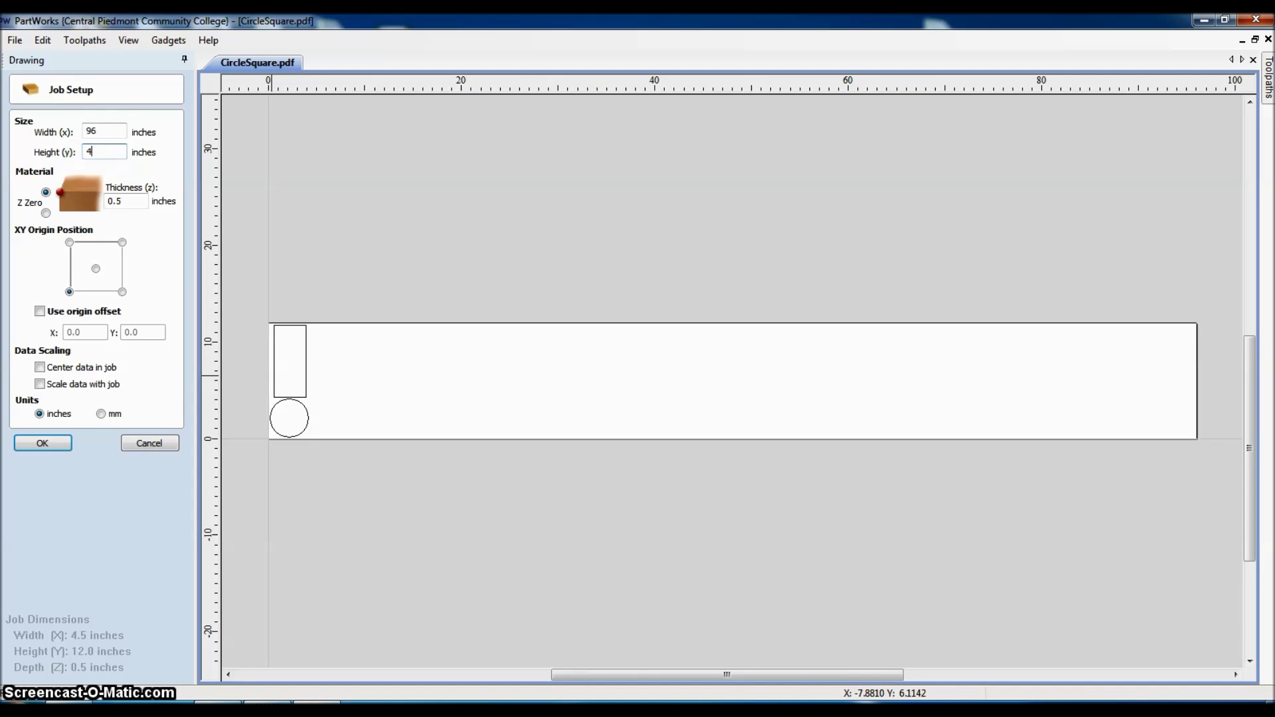
pyautogui.press('Return')
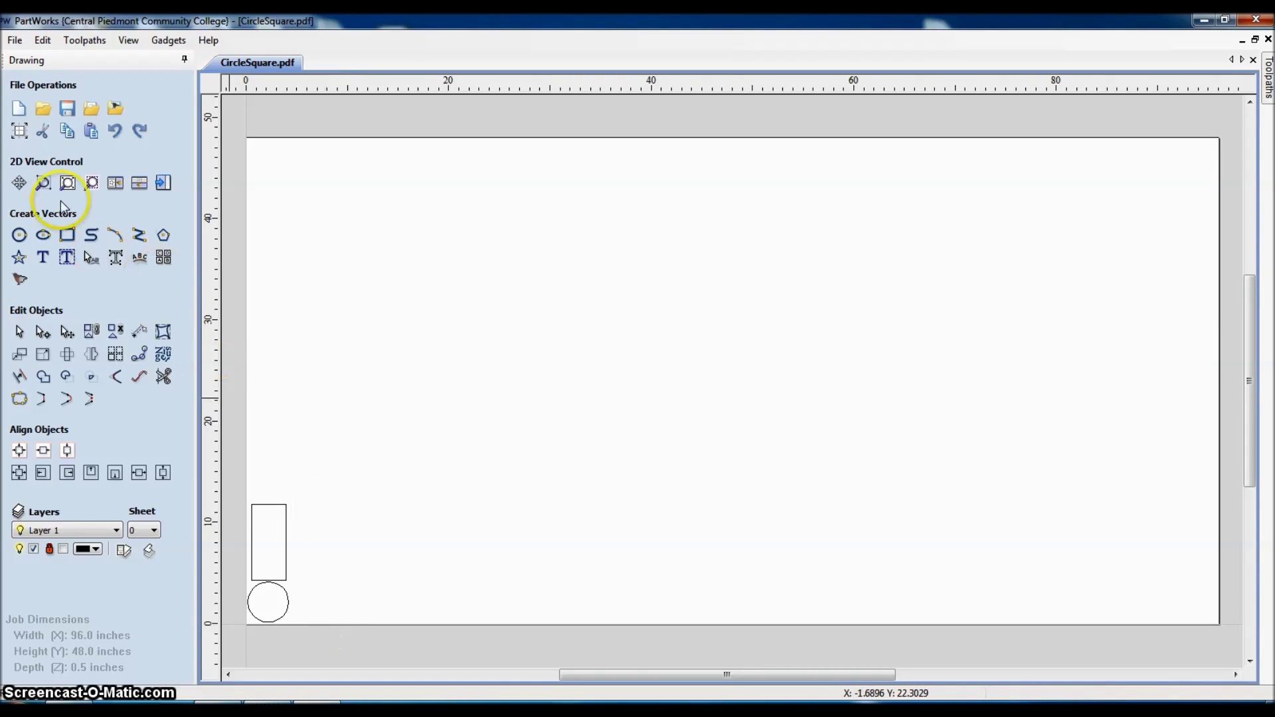
# Step: Change the job size to 4.5 inches wide and 14 inches high
pyautogui.click(47, 42)
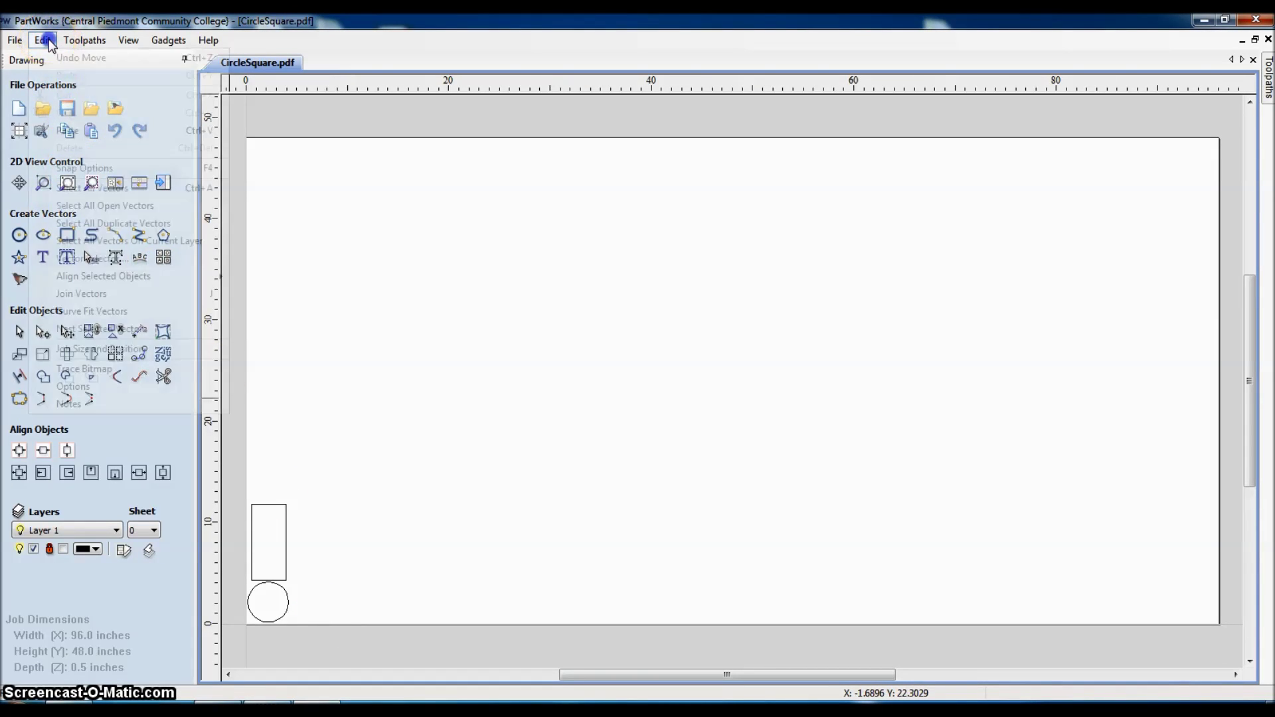
pyautogui.click(87, 348)
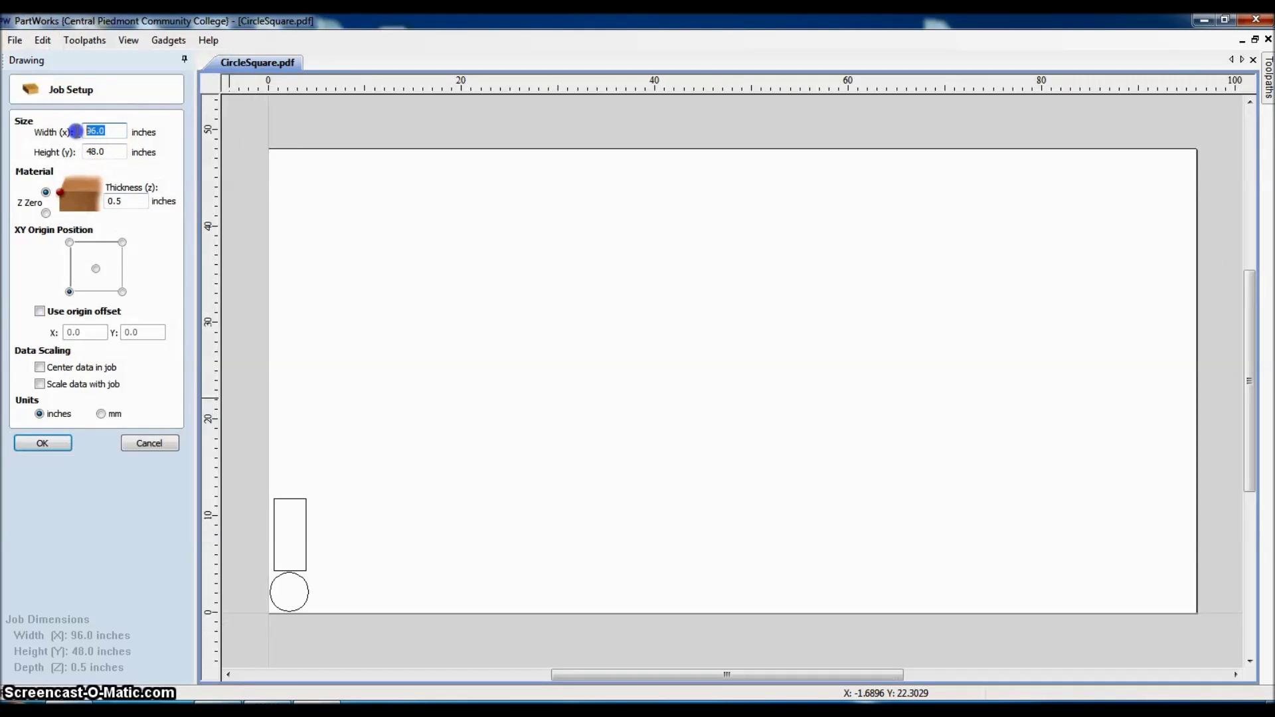
pyautogui.write('4.5')
pyautogui.press('Tab')
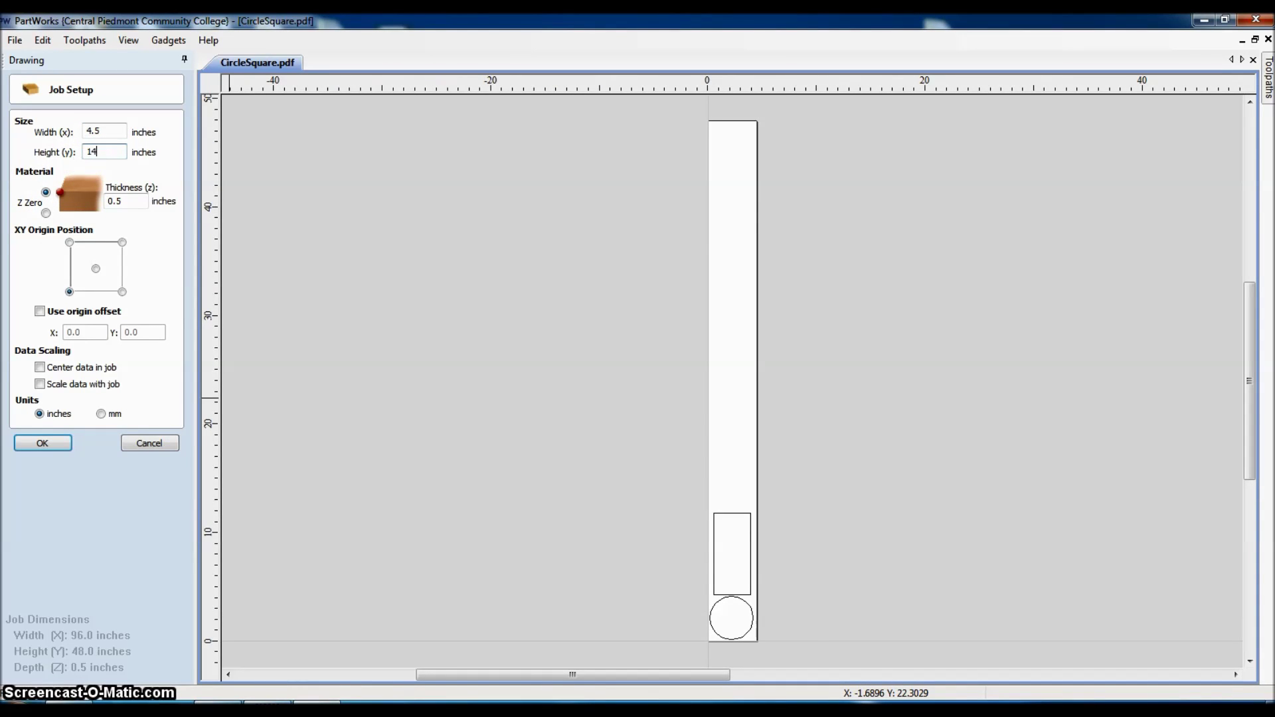
pyautogui.press('Return')
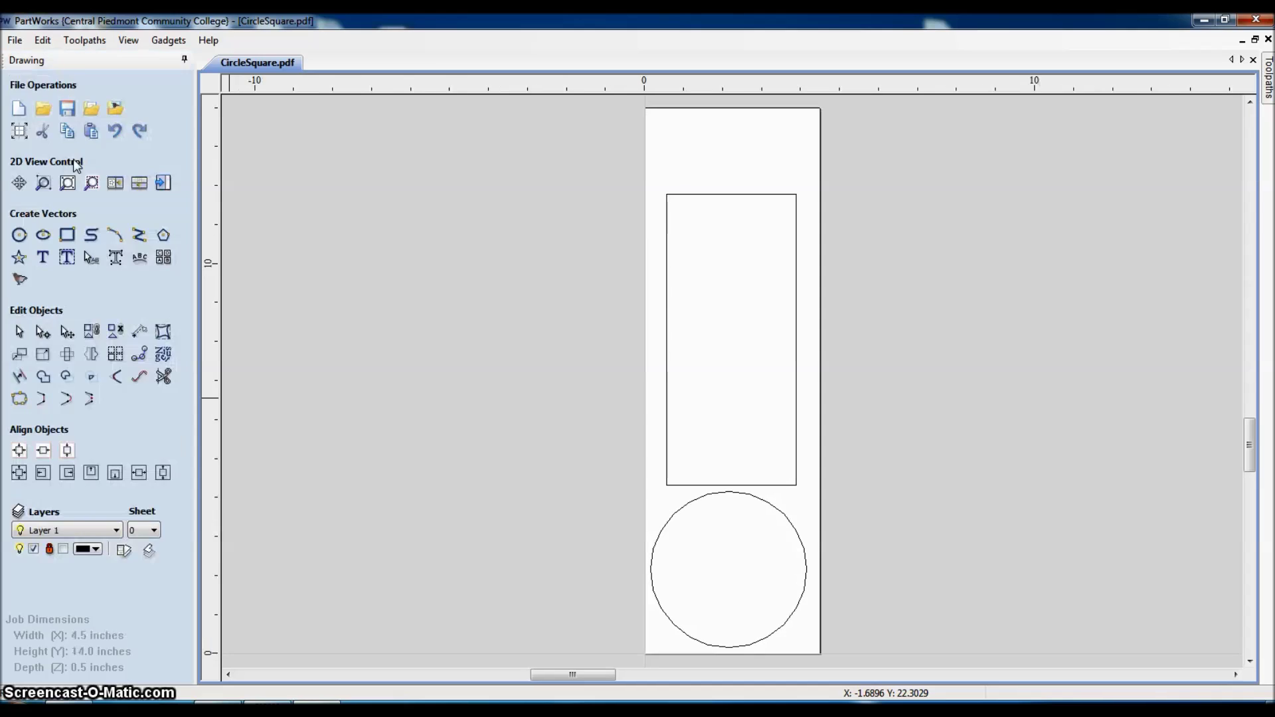
# Step: Move the rectangle up to widen its gap from the circle, raise the circle slightly off the lower material edge, and deselect everything
pyautogui.moveTo(783, 486); pyautogui.dragTo(778, 464)
pyautogui.click(770, 507)
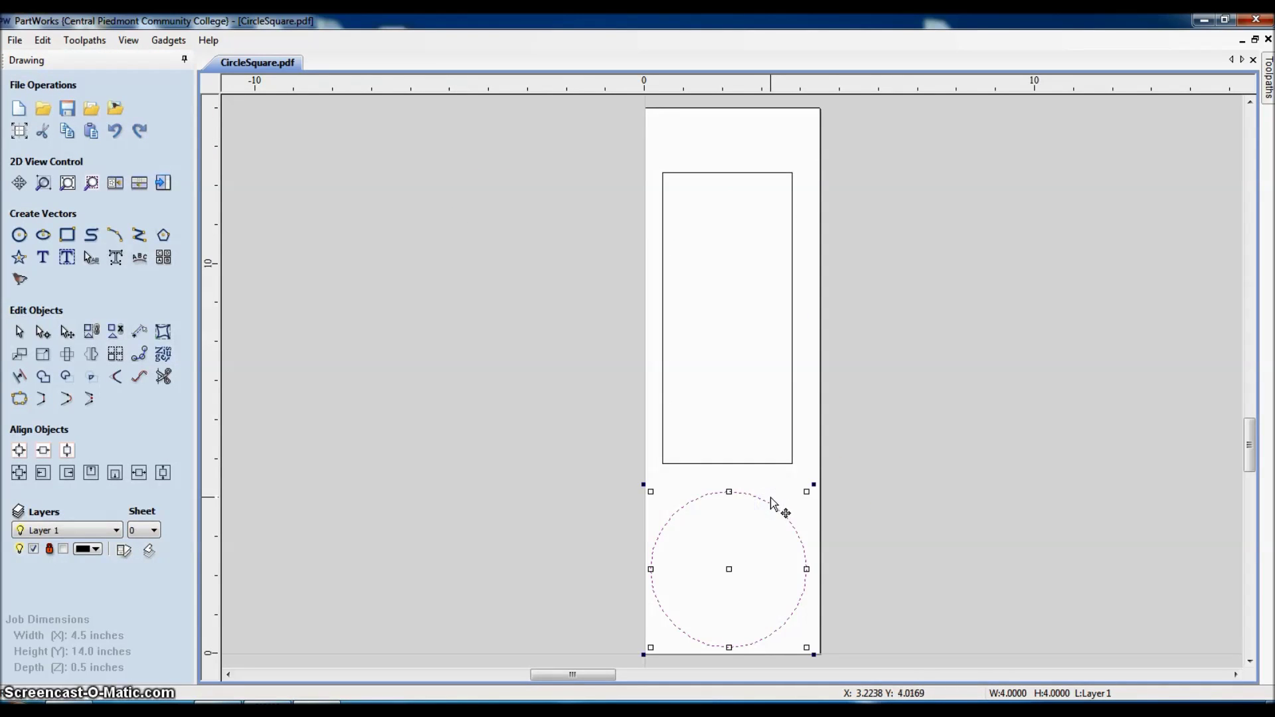
pyautogui.moveTo(769, 496); pyautogui.dragTo(768, 489)
pyautogui.click(588, 515)
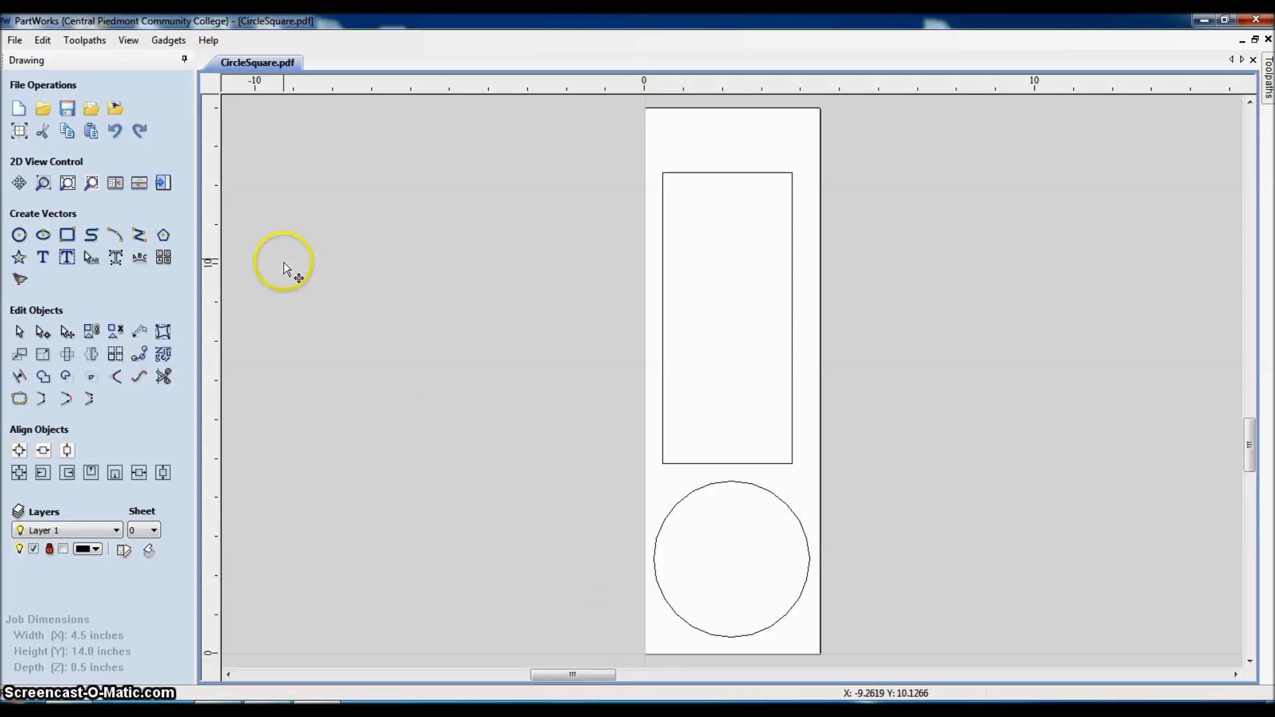
pyautogui.click(319, 256)
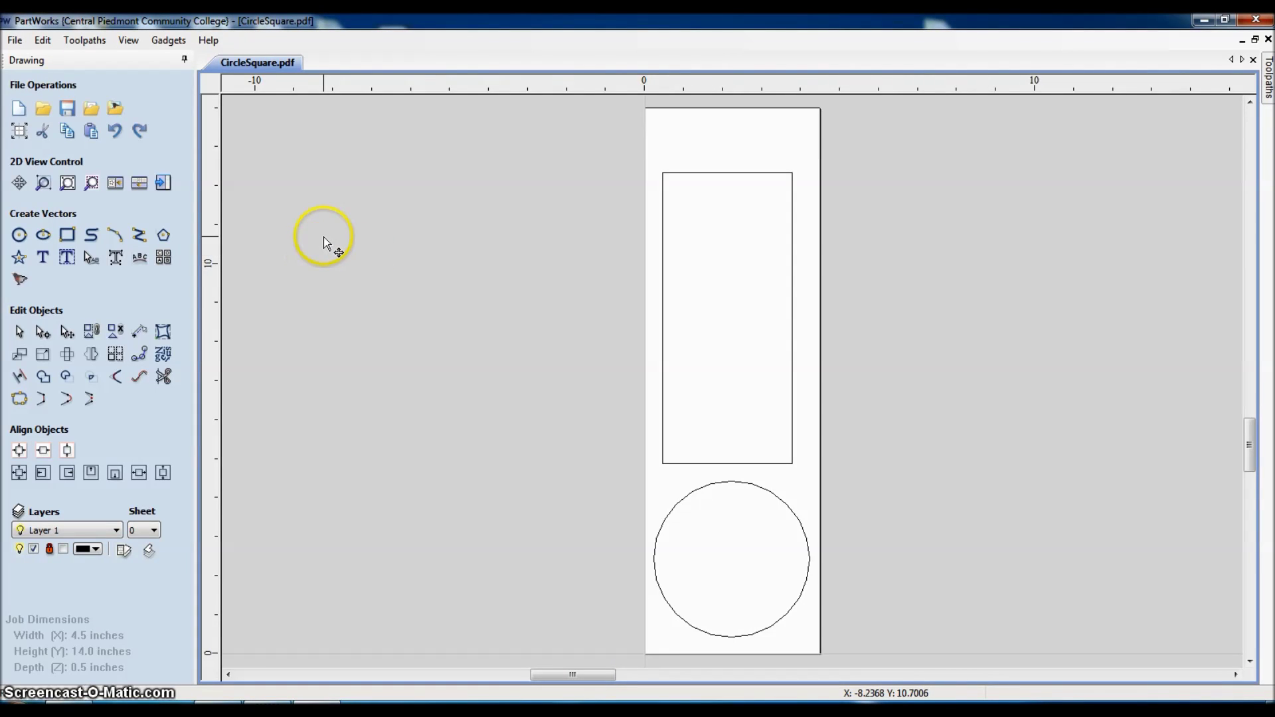
# Step: Start a 2D profile toolpath with a start depth of 0.0 and a cut depth of 0.505 inches
pyautogui.click(1266, 73)
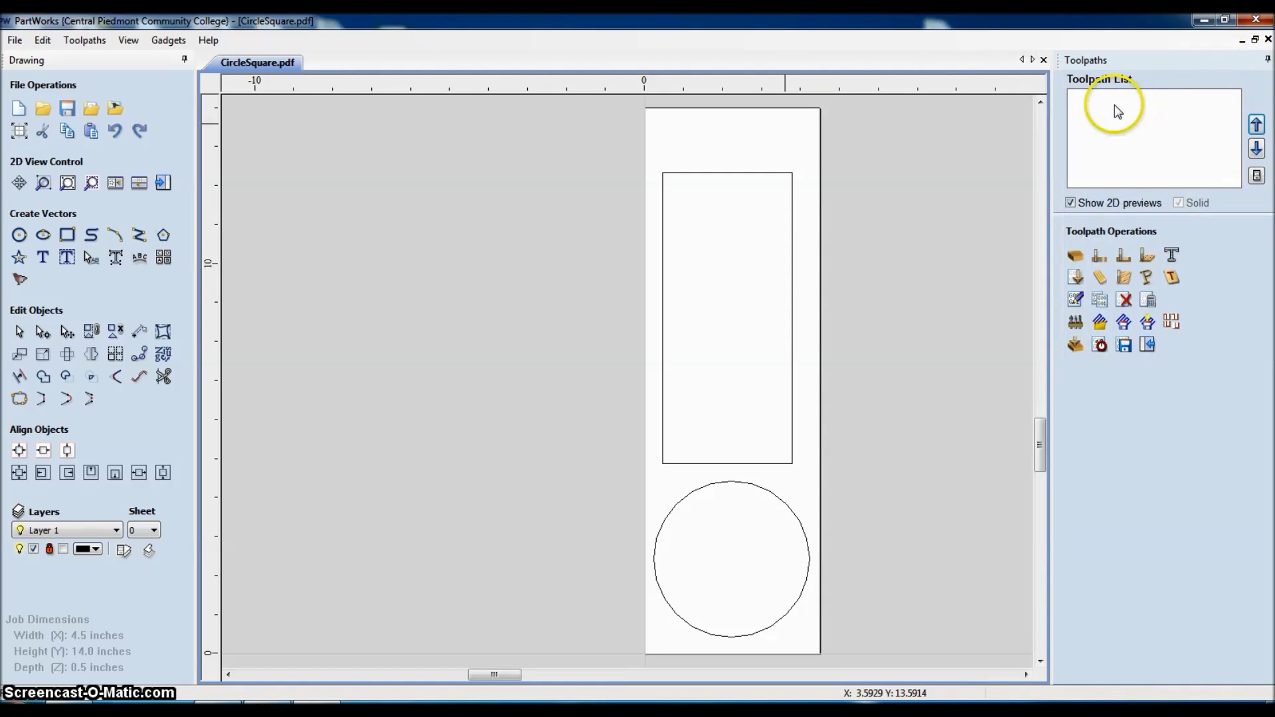
pyautogui.click(1100, 256)
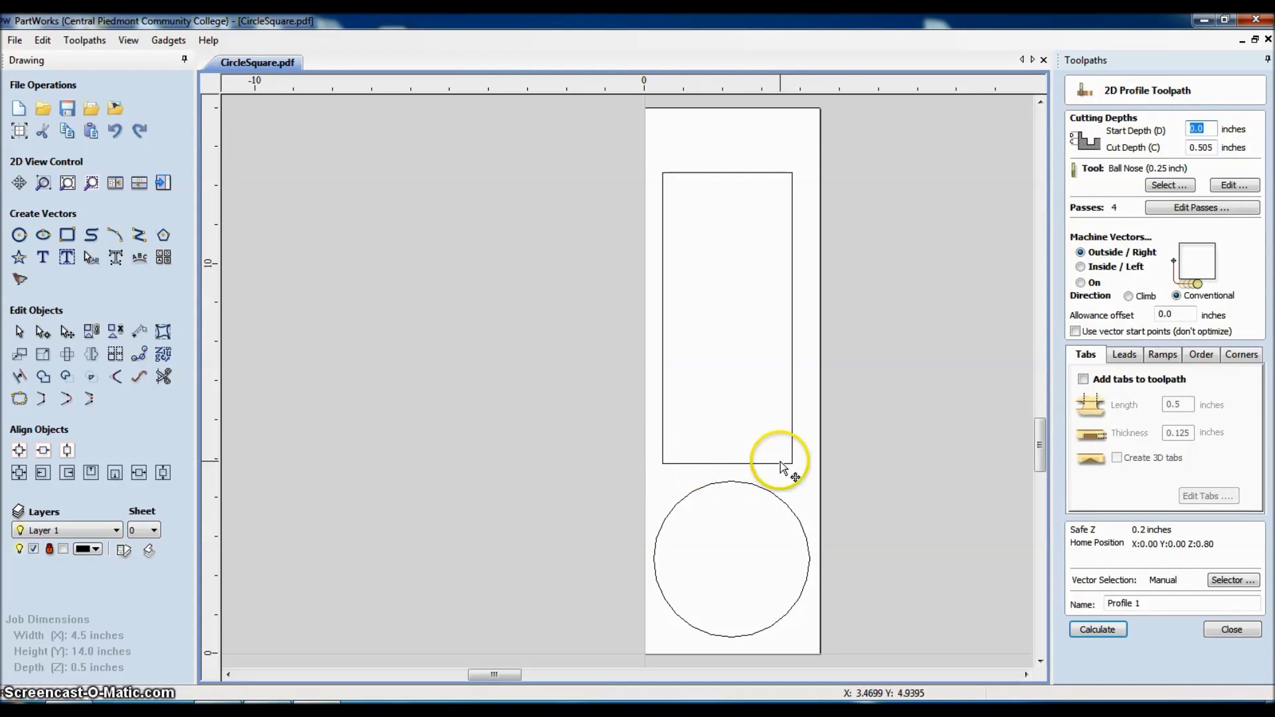
pyautogui.click(758, 364)
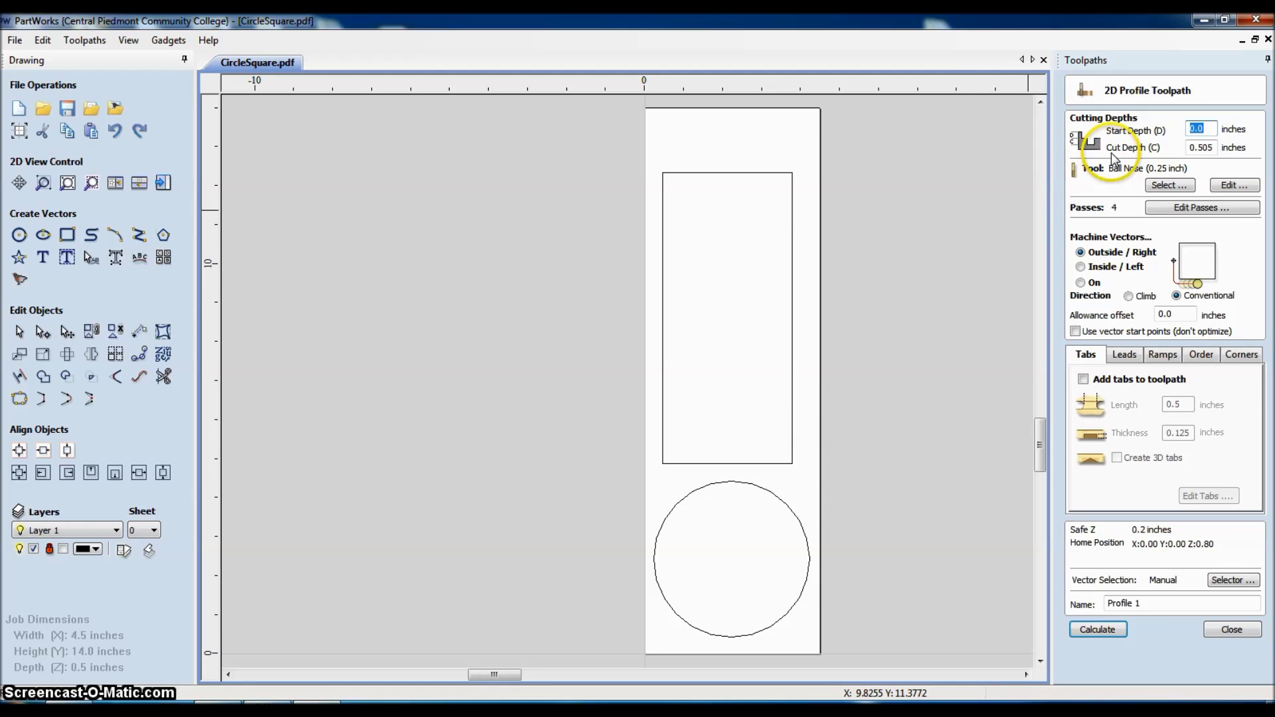
pyautogui.click(1209, 128)
pyautogui.doubleClick(1194, 129)
pyautogui.click(1211, 148)
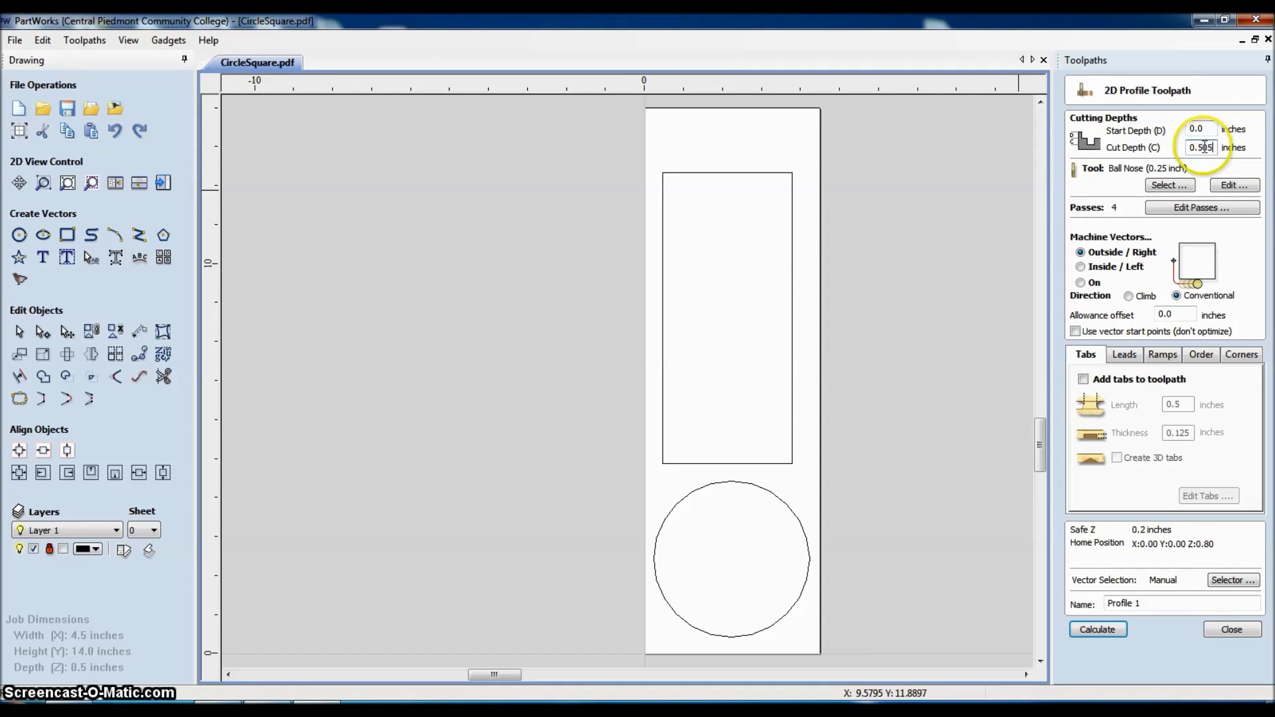
pyautogui.write('5')
pyautogui.moveTo(1214, 147); pyautogui.dragTo(1200, 147)
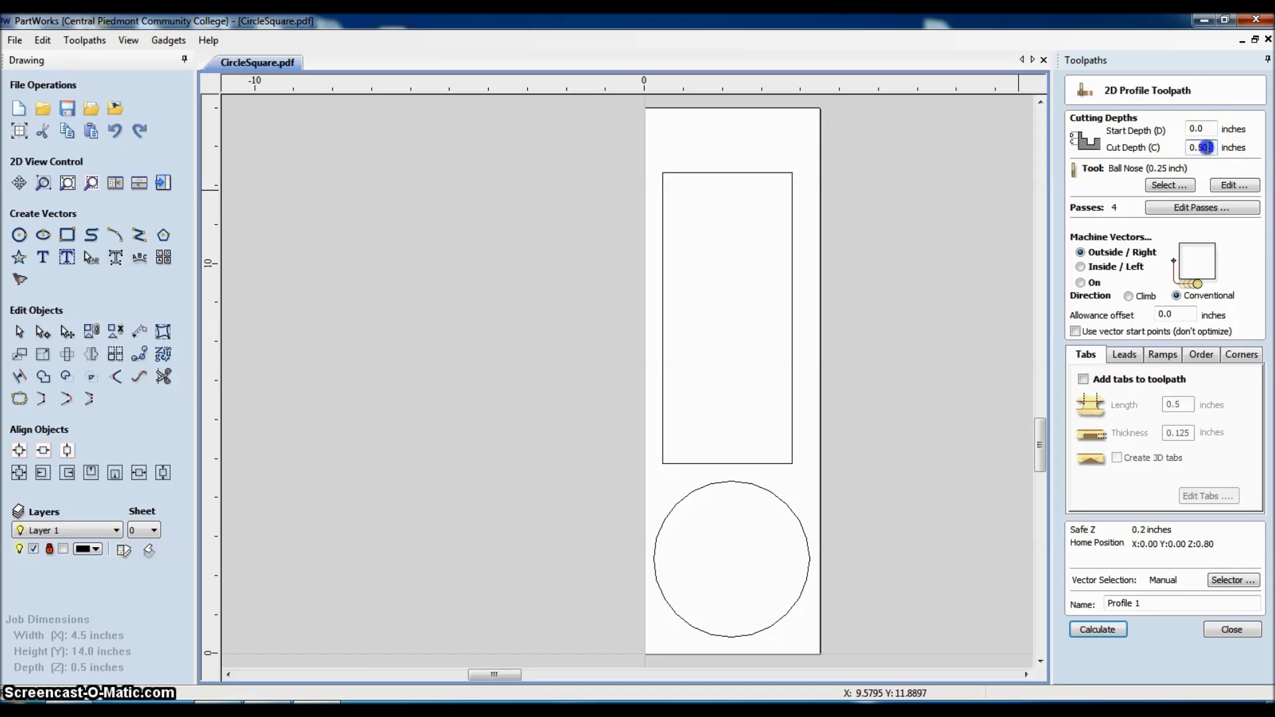
pyautogui.click(1199, 159)
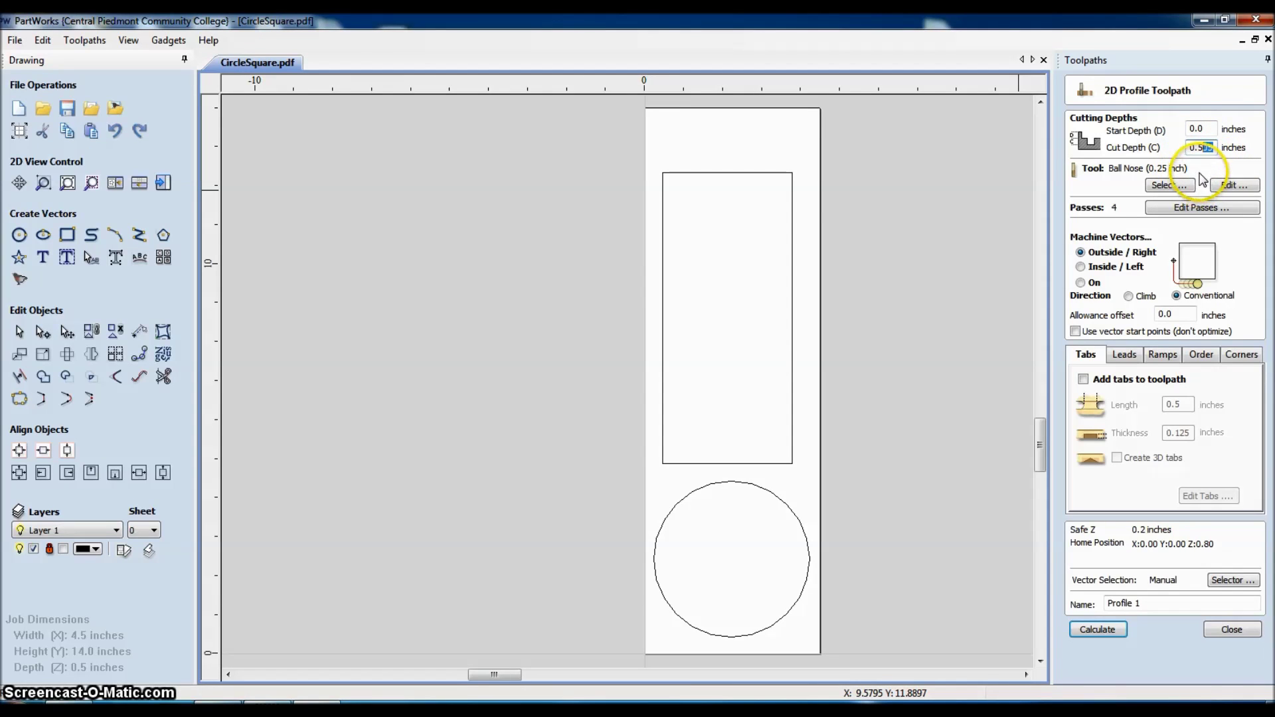
# Step: Choose the Ball Nose (0.25 inch) cutter from the tool database for the profile toolpath
pyautogui.click(1162, 186)
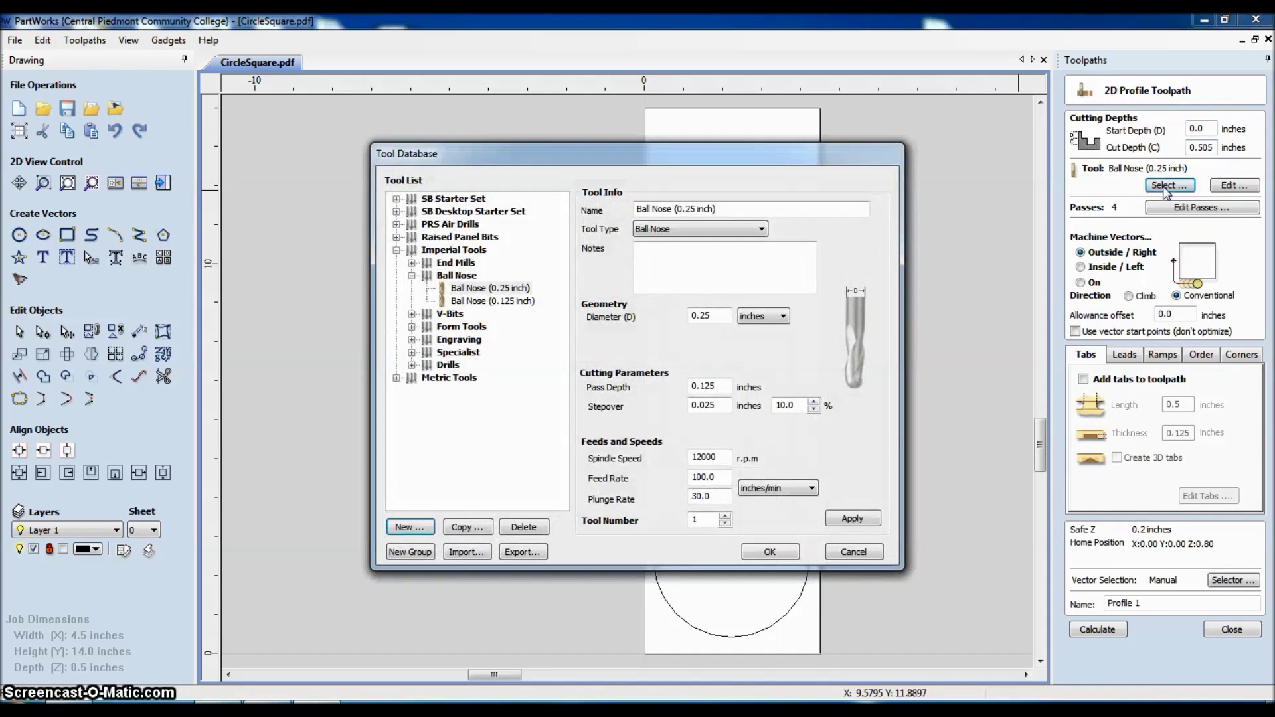
pyautogui.click(458, 291)
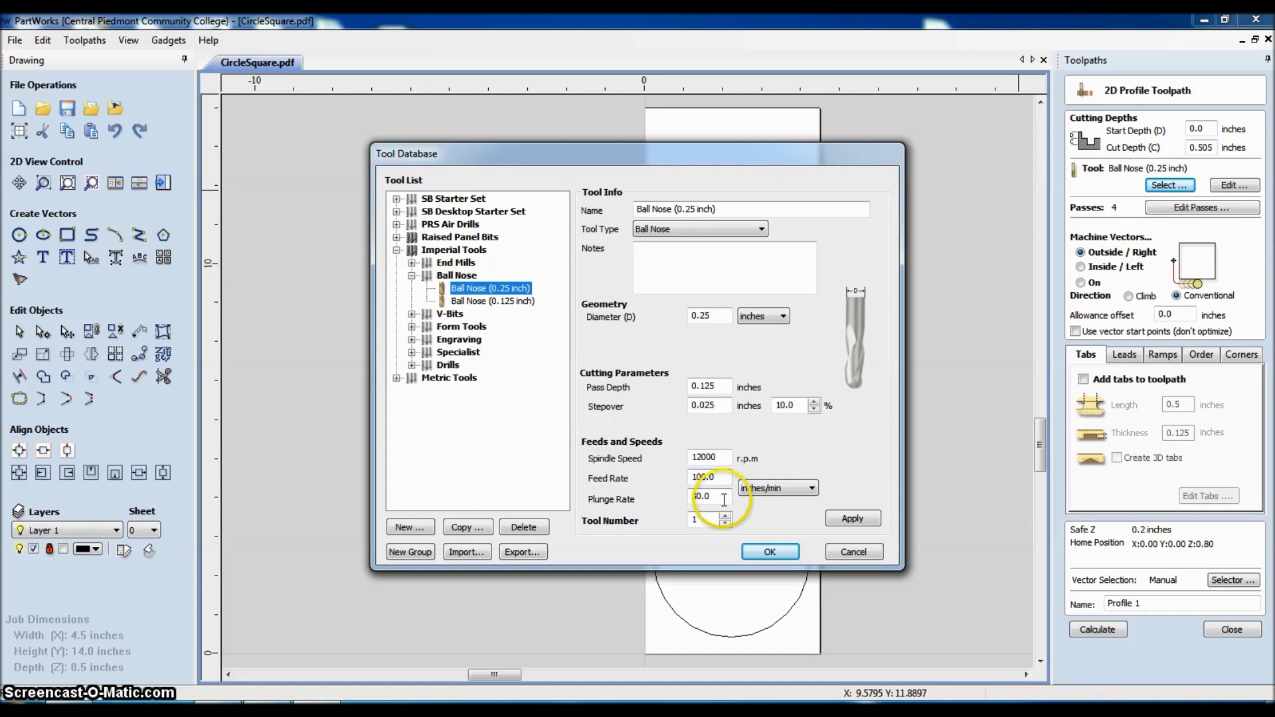
pyautogui.click(851, 522)
pyautogui.click(784, 551)
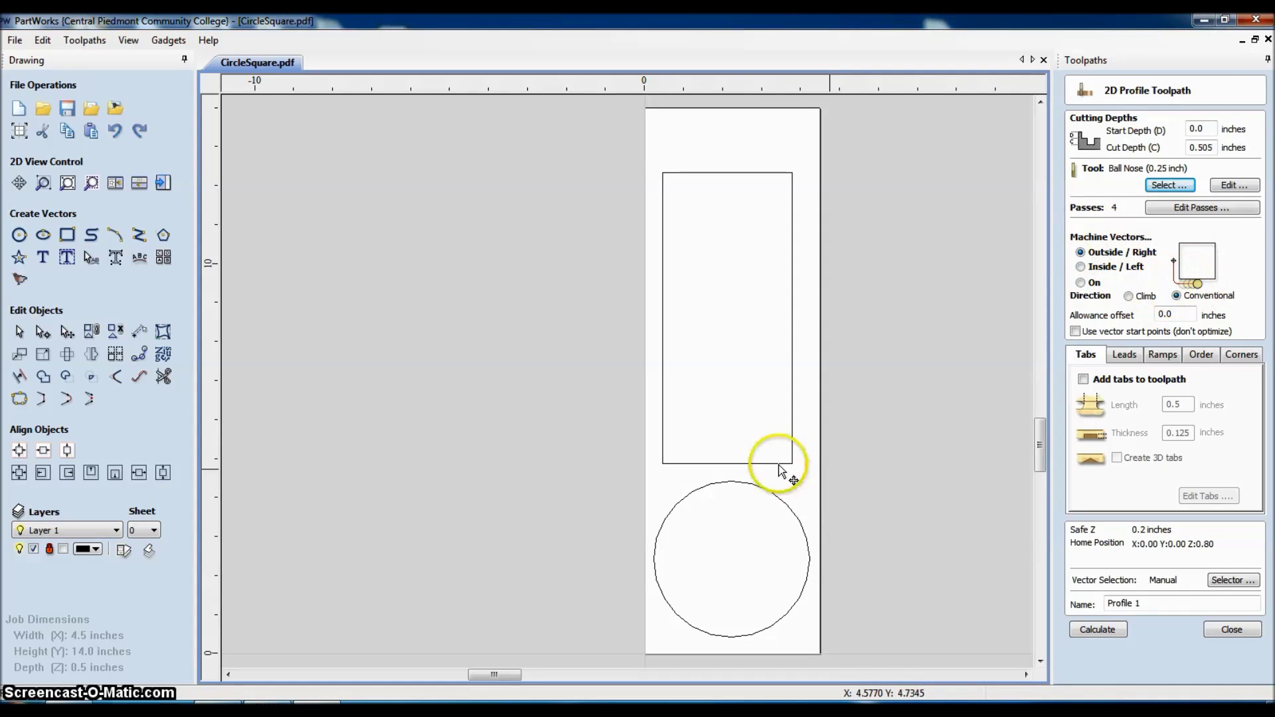
# Step: Try the Inside / Left and Climb options, and return the cut to Outside / Right with Conventional direction
pyautogui.click(1081, 266)
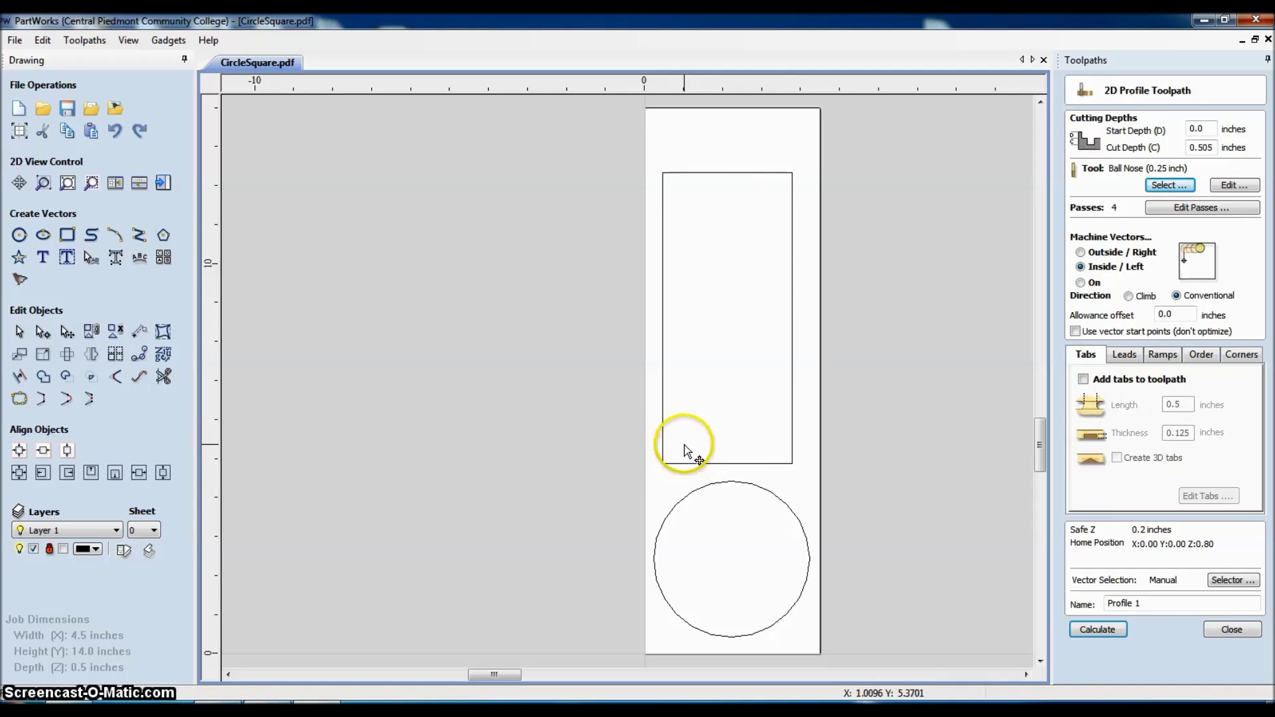
pyautogui.click(1080, 253)
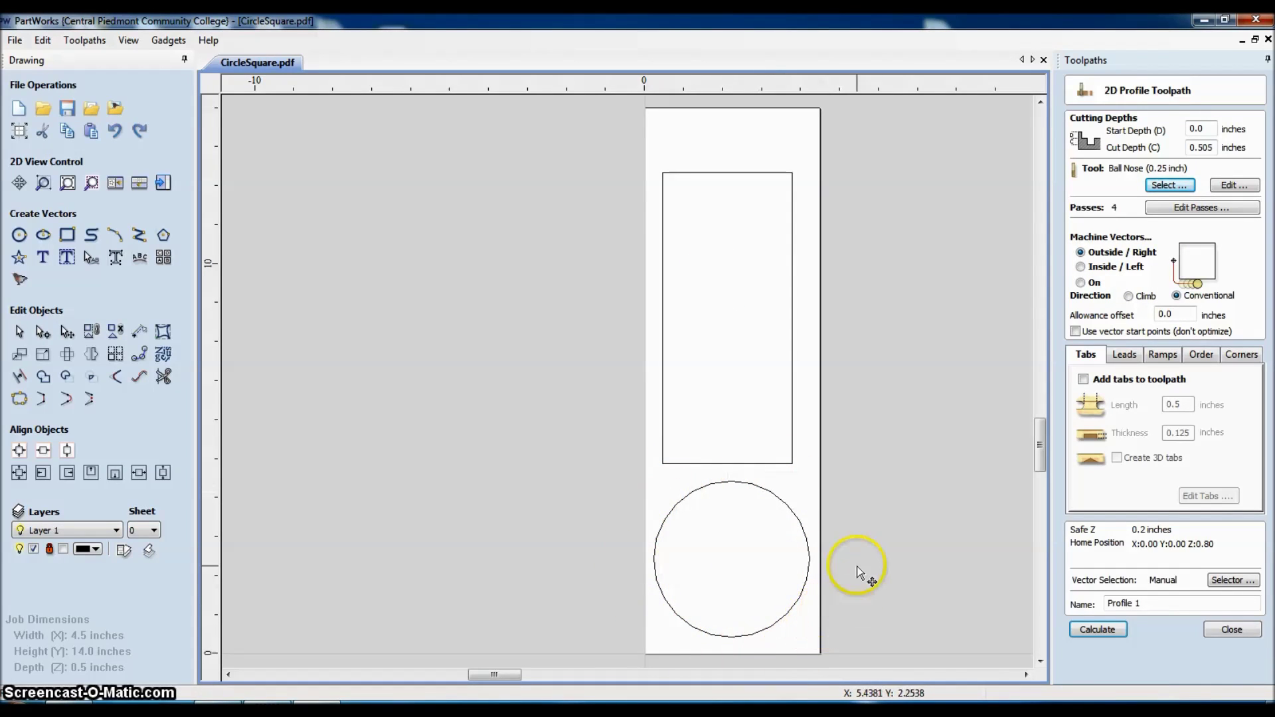
pyautogui.click(1128, 296)
pyautogui.click(1176, 295)
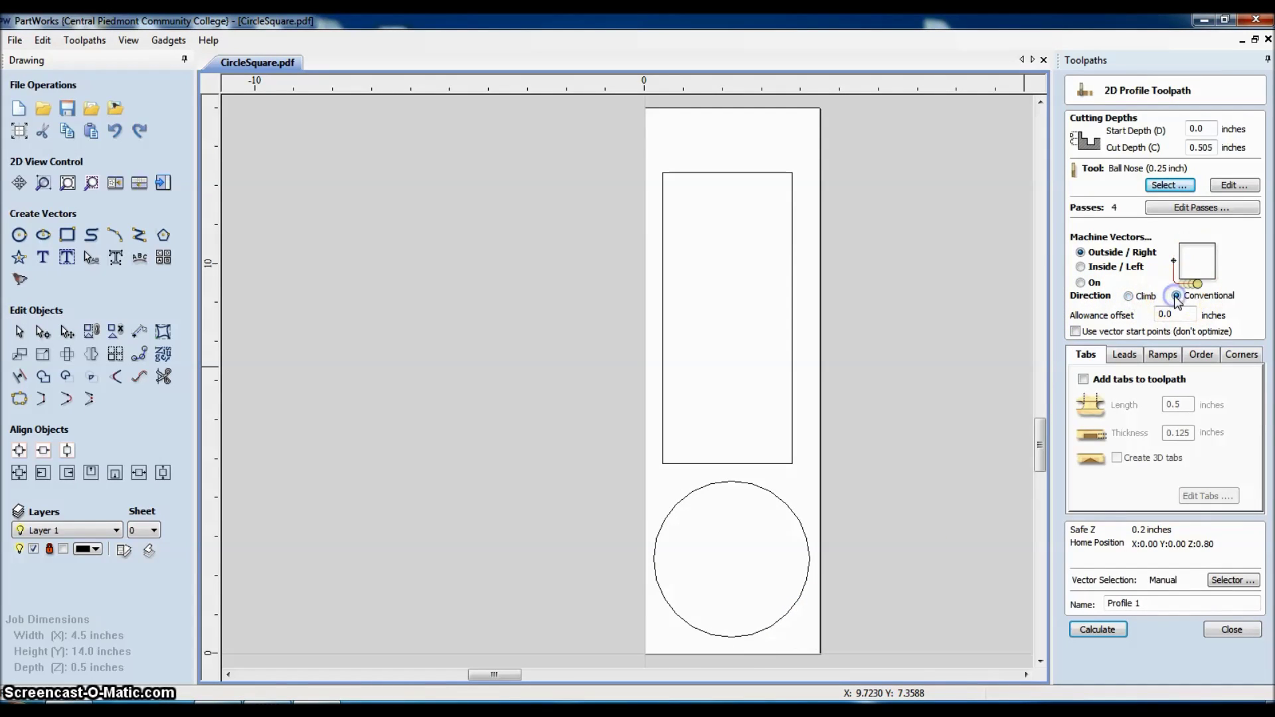
pyautogui.click(1129, 296)
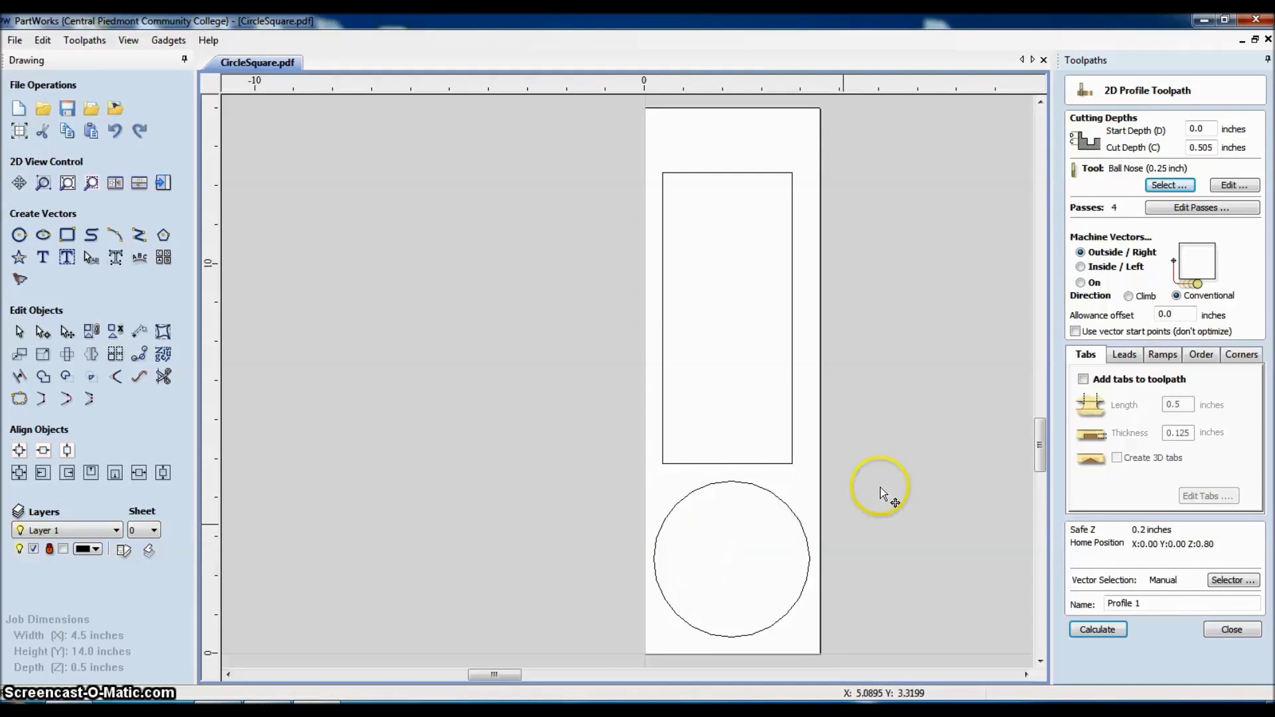
# Step: Enable tabs on the toolpath and open tab editing with both the circle and the rectangle selected
pyautogui.click(1083, 380)
pyautogui.moveTo(1189, 405); pyautogui.dragTo(1161, 406)
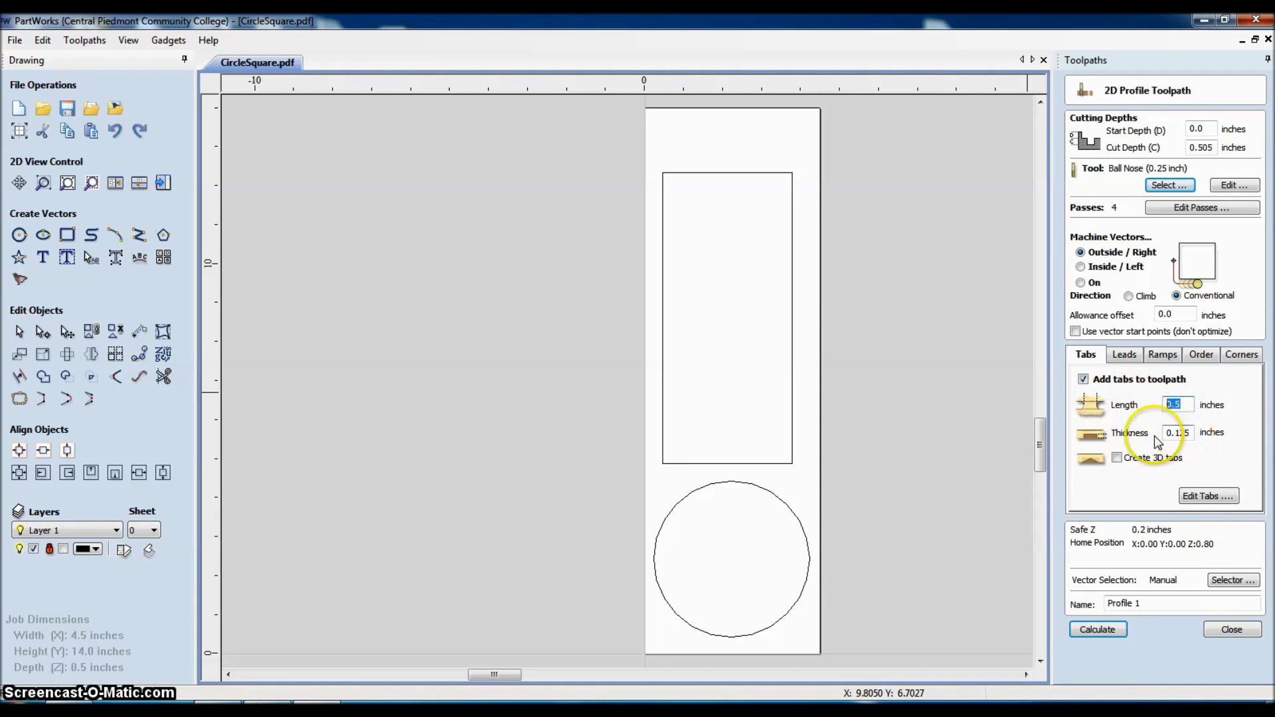
pyautogui.click(1200, 498)
pyautogui.click(639, 404)
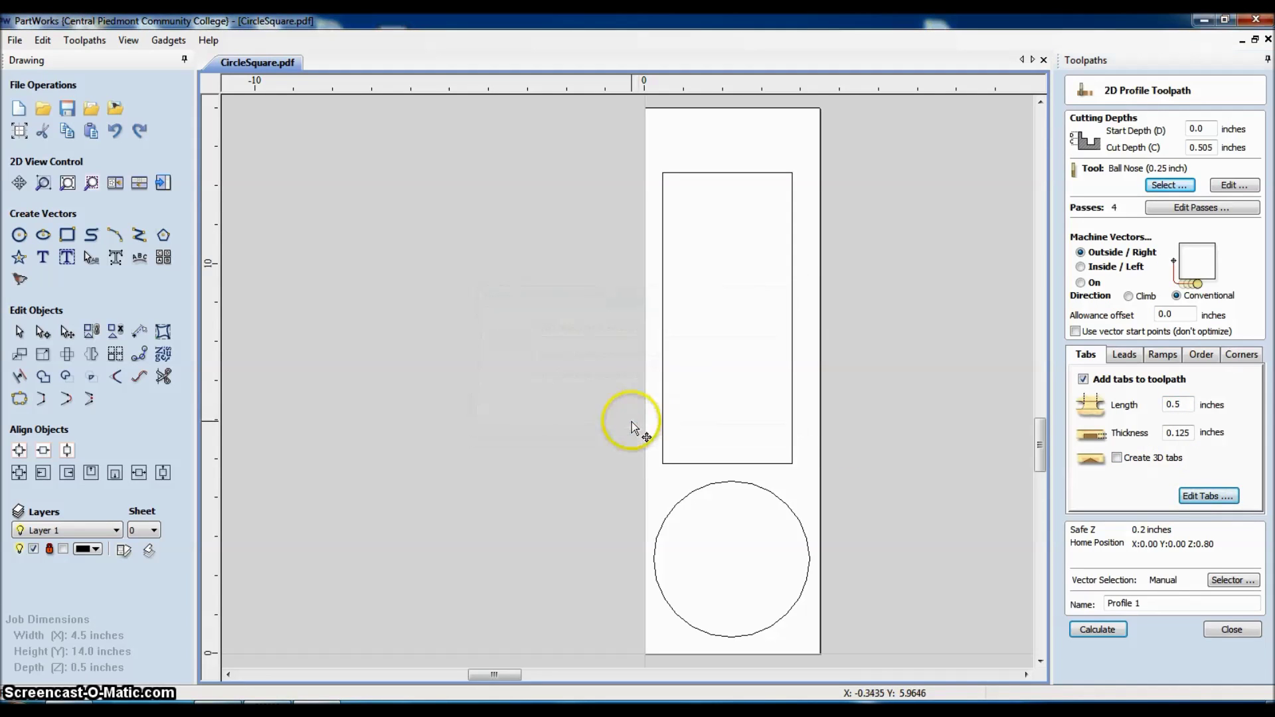
pyautogui.hotkey('ctrl', 'a')
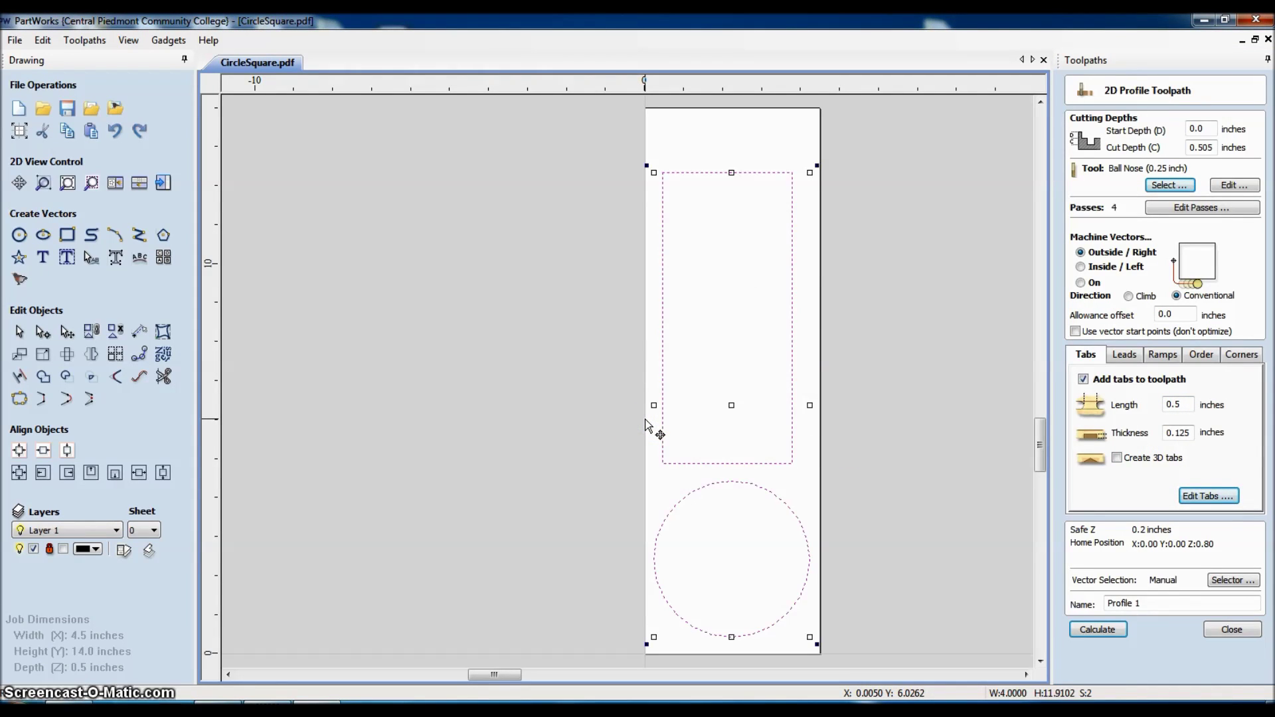
pyautogui.click(1214, 496)
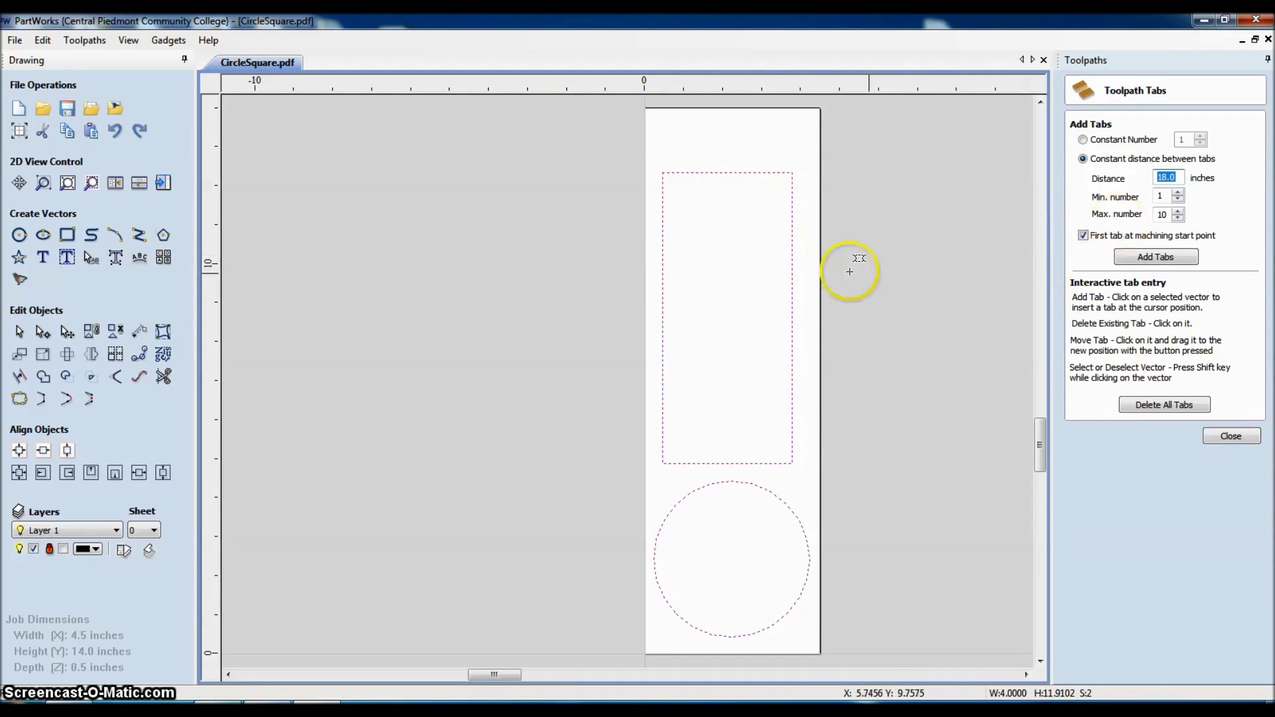
# Step: Add tabs to both shapes by constant distance, reducing the spacing to 12 and finally to 3 inches
pyautogui.click(1152, 259)
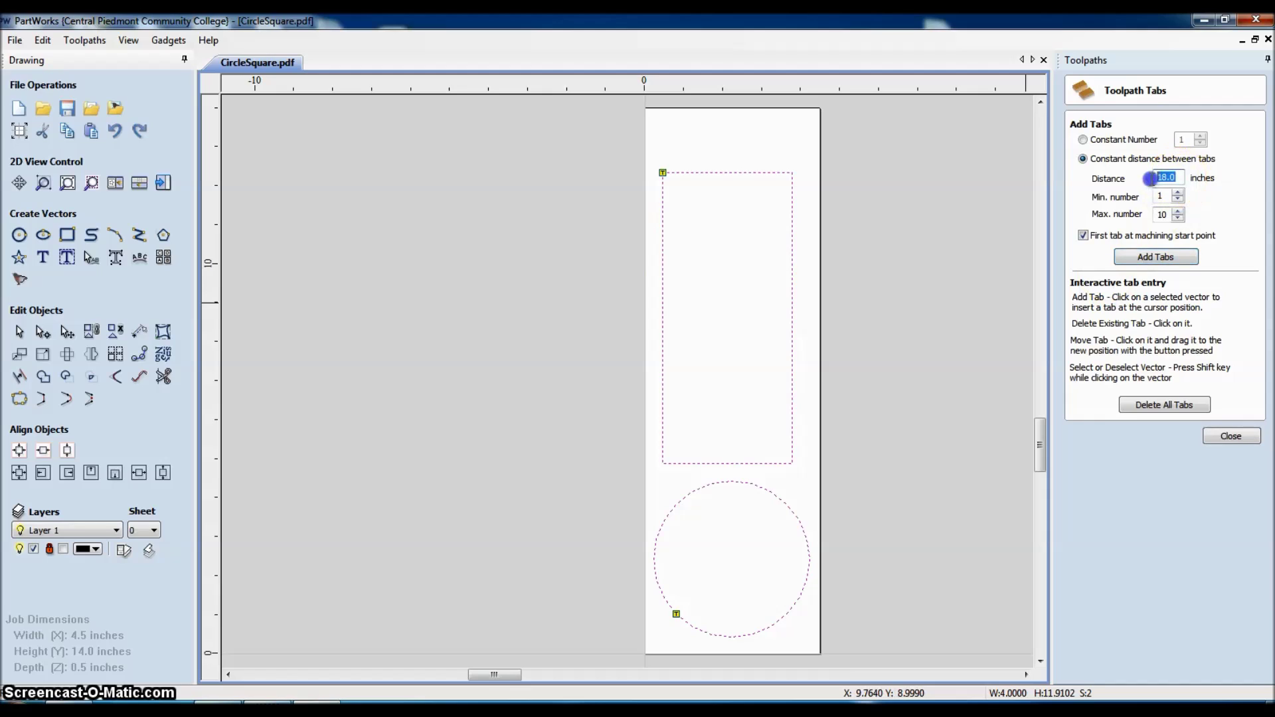
pyautogui.click(1170, 258)
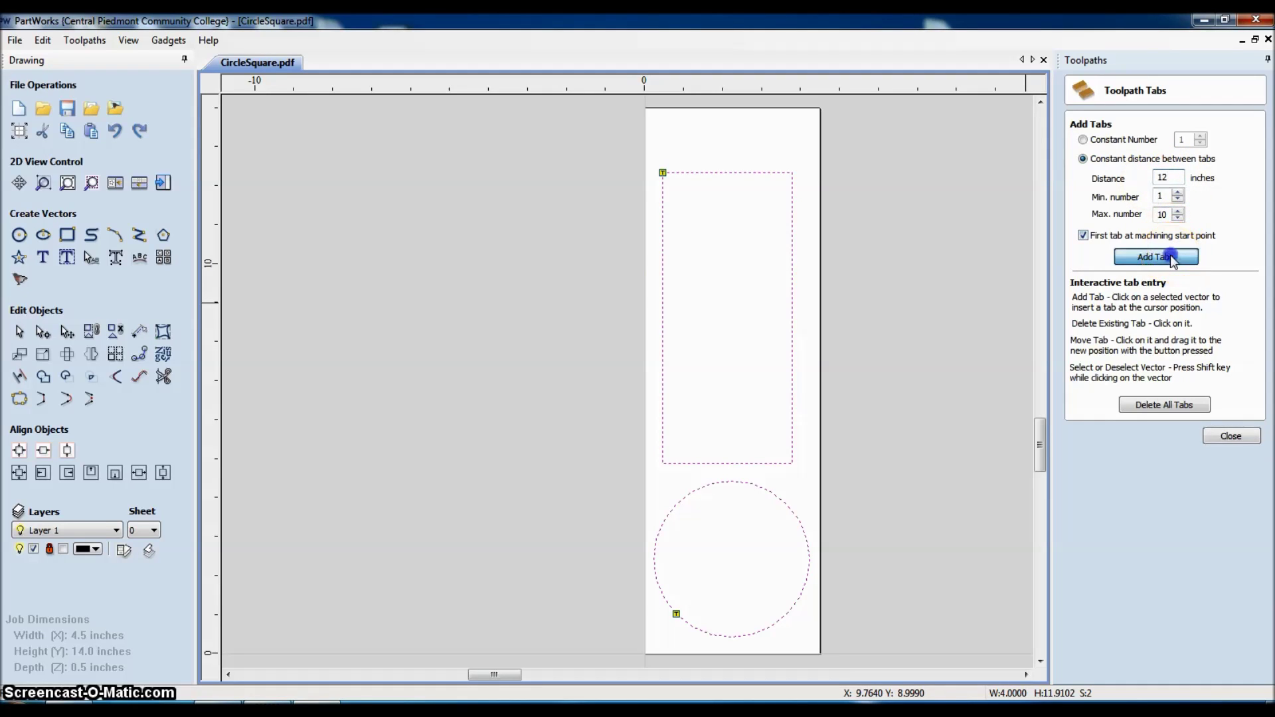
pyautogui.doubleClick(1165, 178)
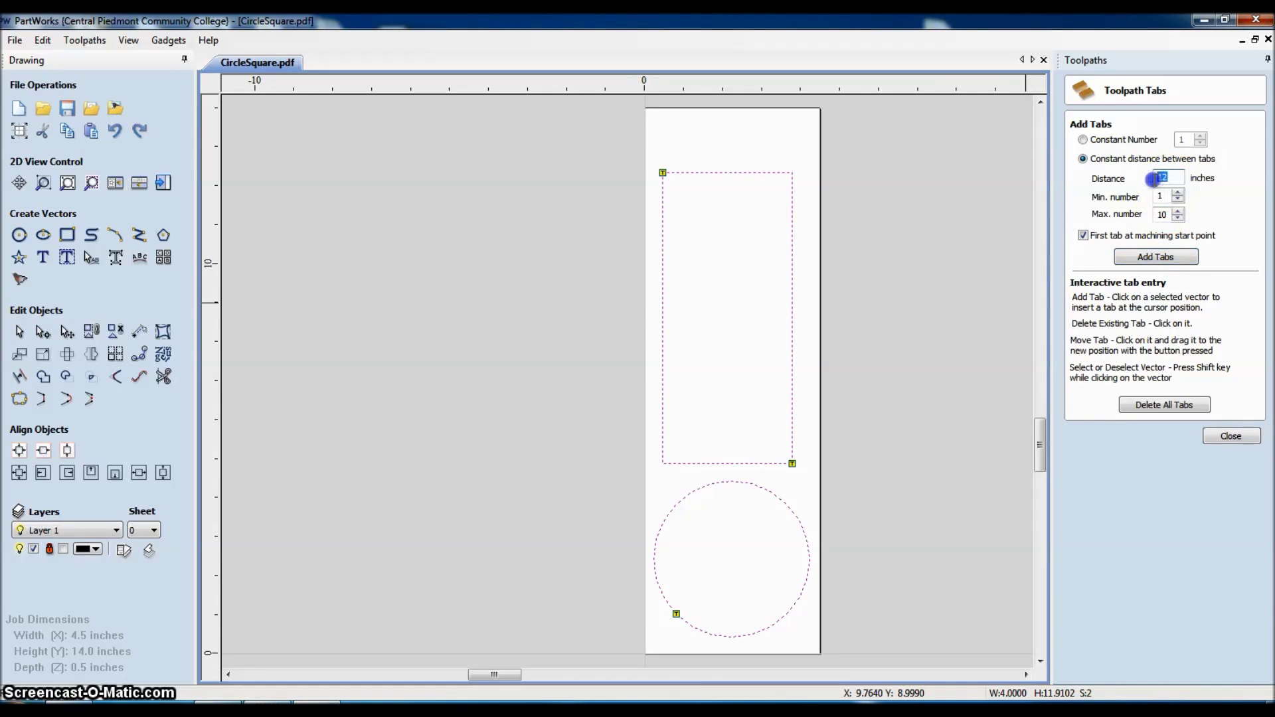
pyautogui.click(1169, 257)
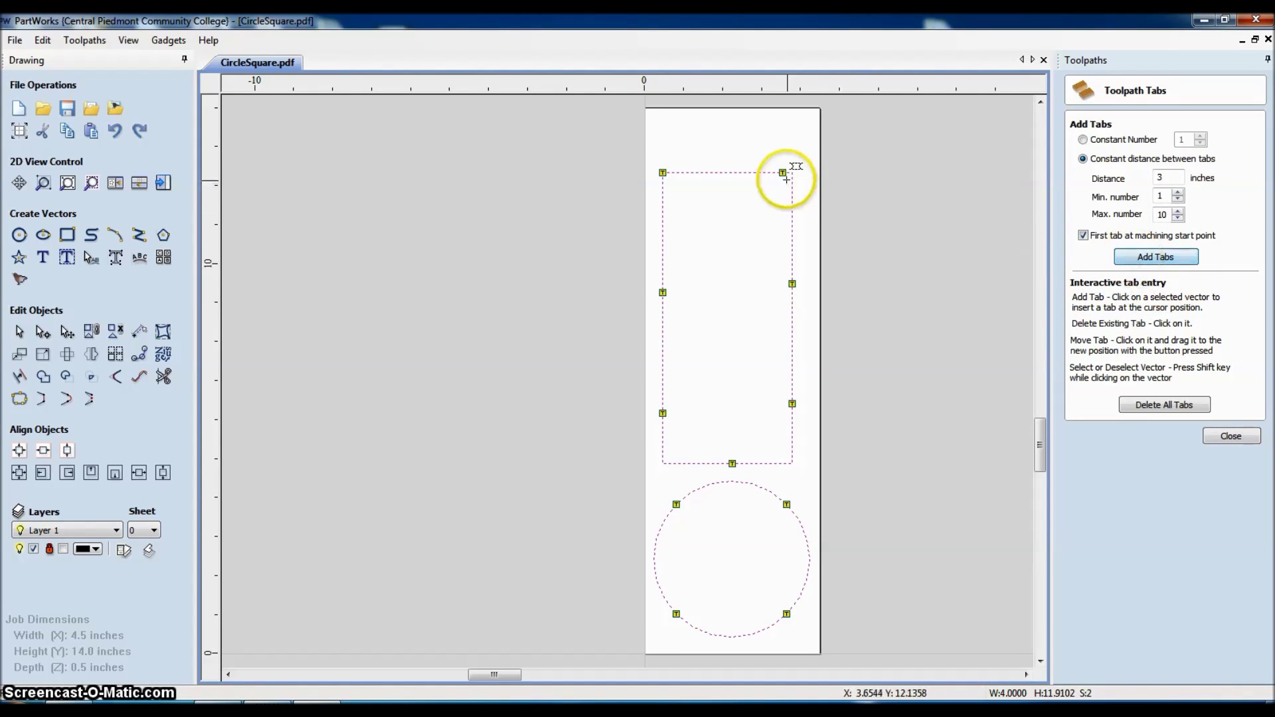
# Step: Replace the rectangle's two upper tabs with one centered on its upper edge, and delete the lower tab from each long side
pyautogui.click(662, 173)
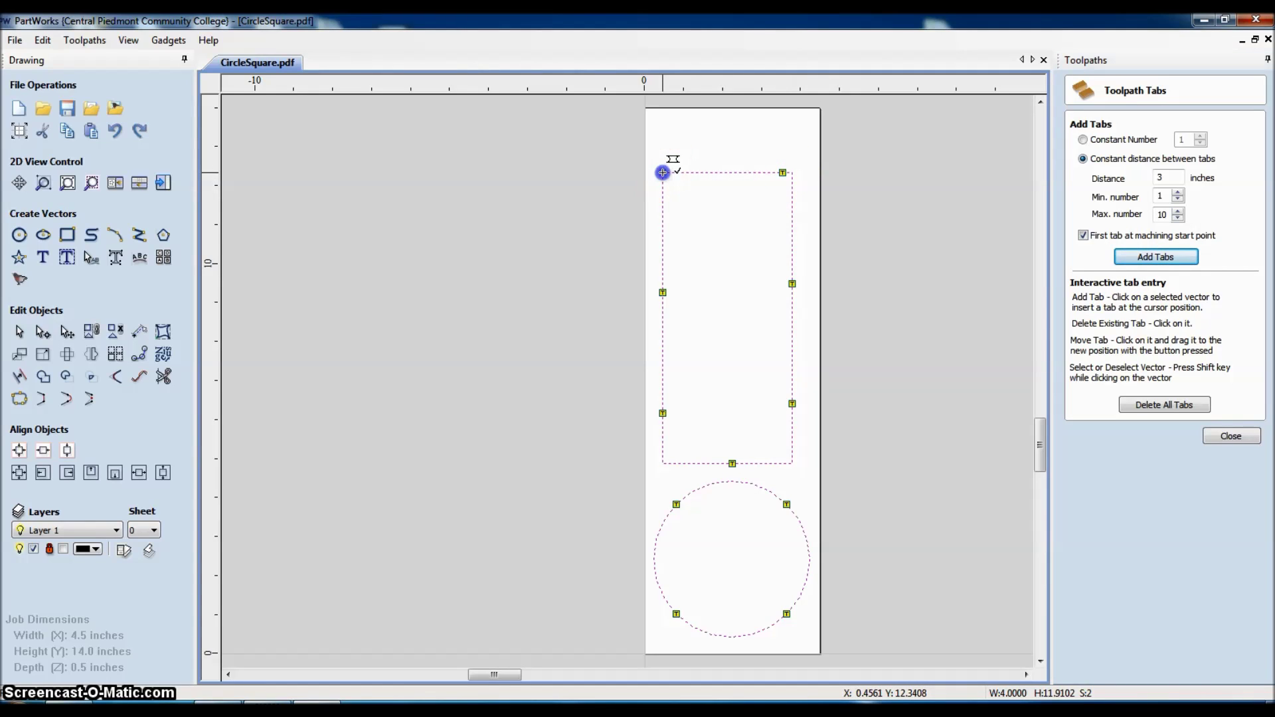
pyautogui.click(782, 173)
pyautogui.click(731, 172)
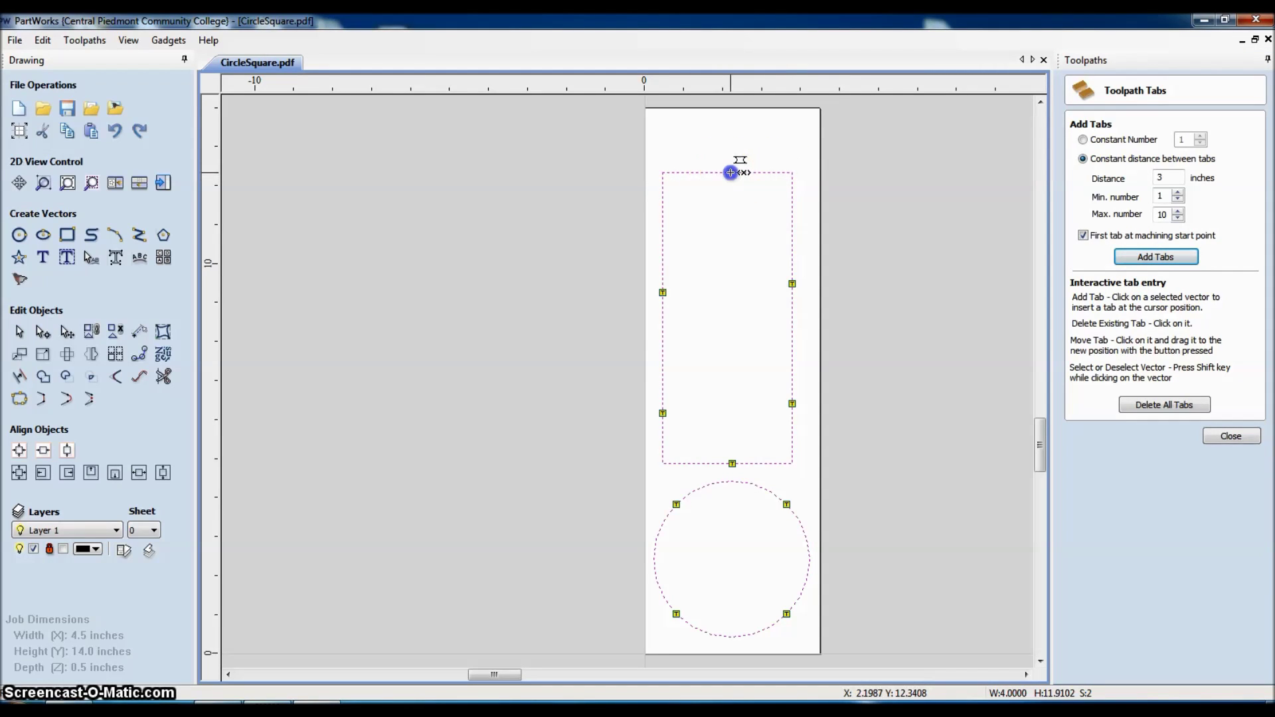
pyautogui.click(662, 416)
pyautogui.click(792, 404)
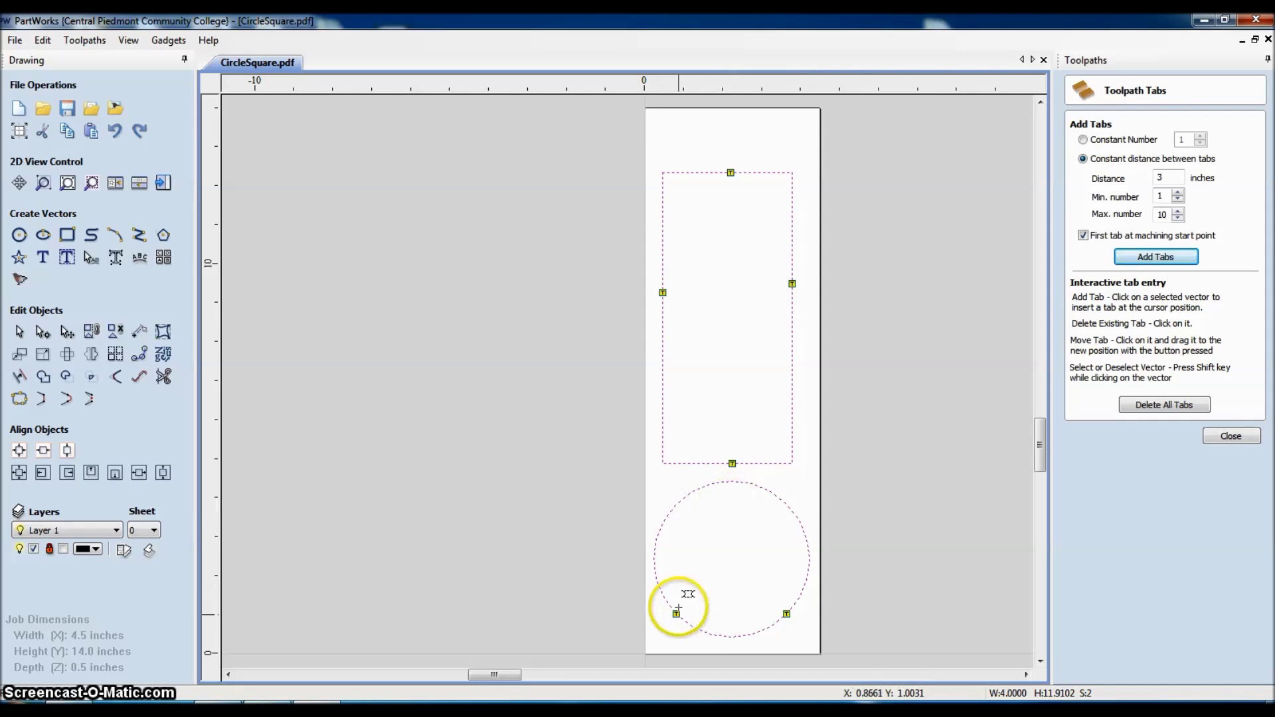
# Step: Rearrange the circle's tabs to three, at its upper left, right and lower left, and finish tab editing
pyautogui.click(693, 493)
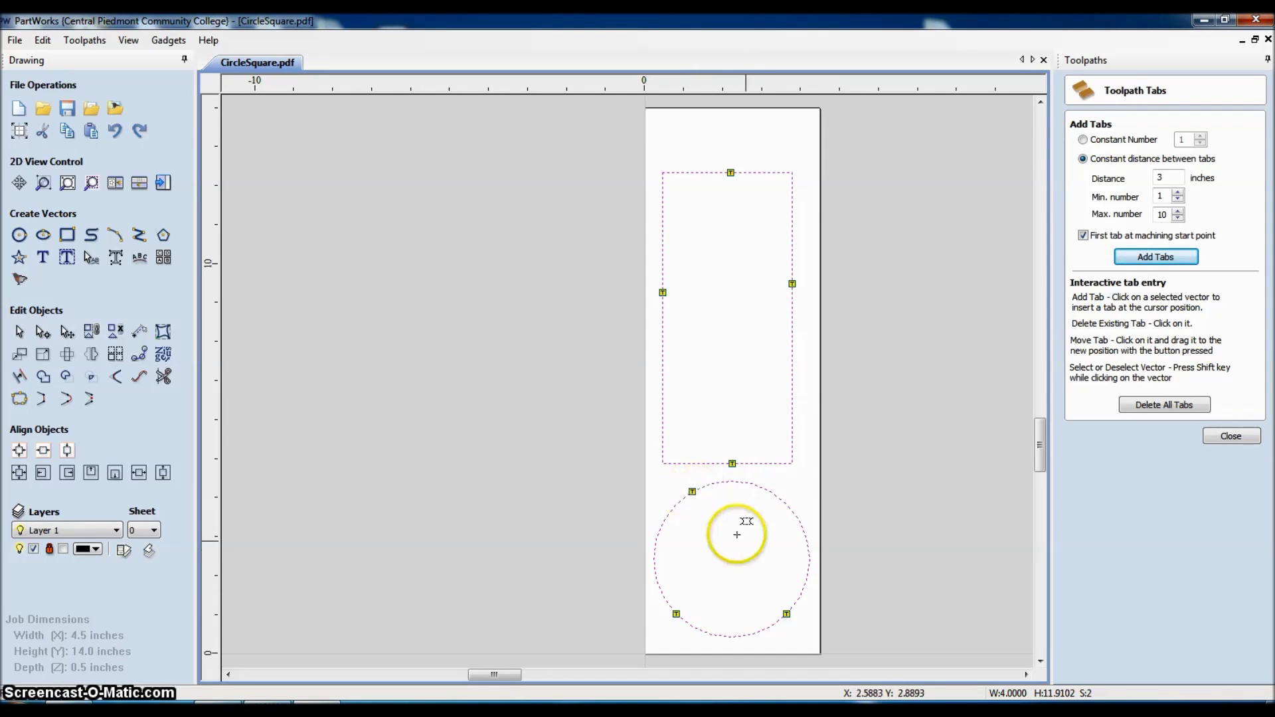
pyautogui.click(809, 567)
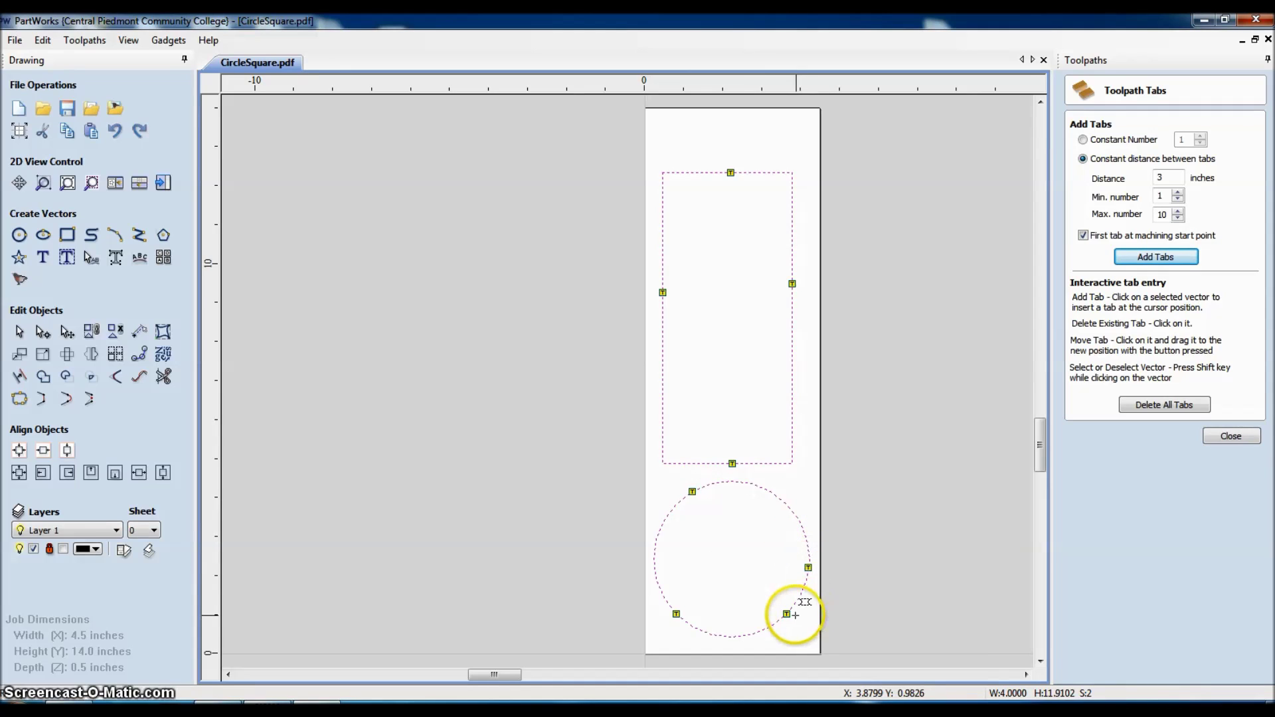
pyautogui.click(786, 613)
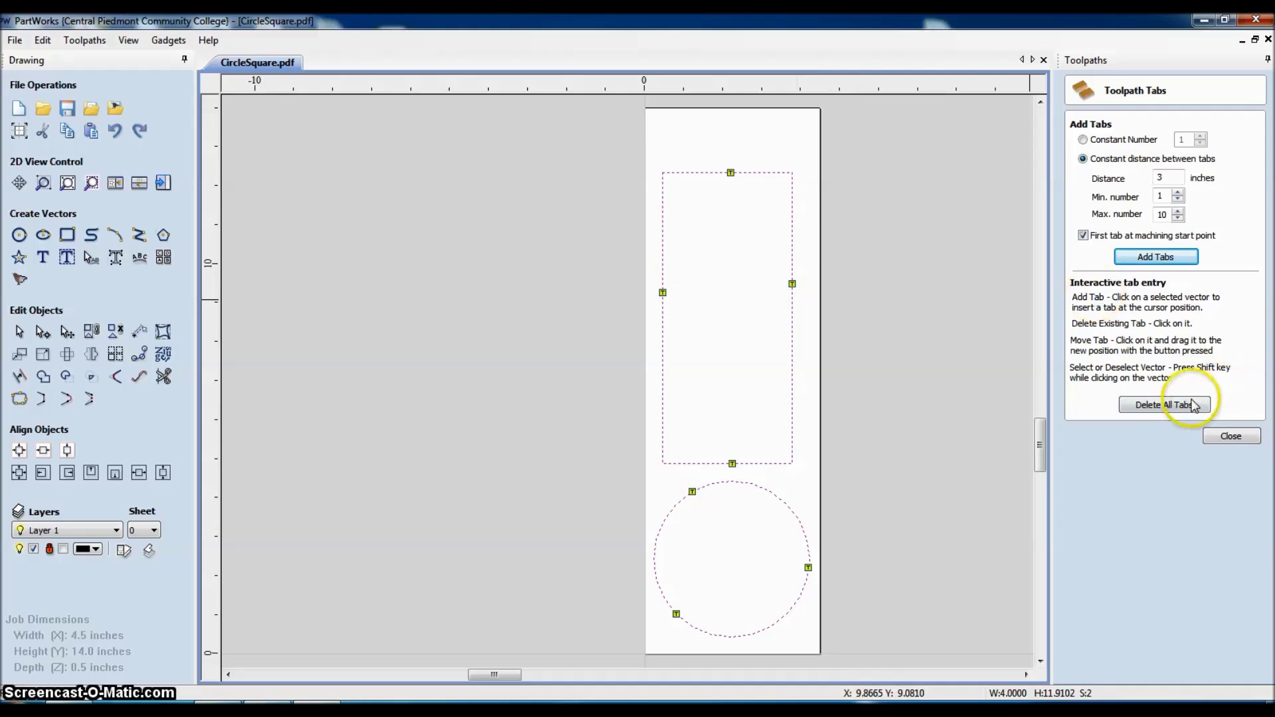
pyautogui.click(1227, 436)
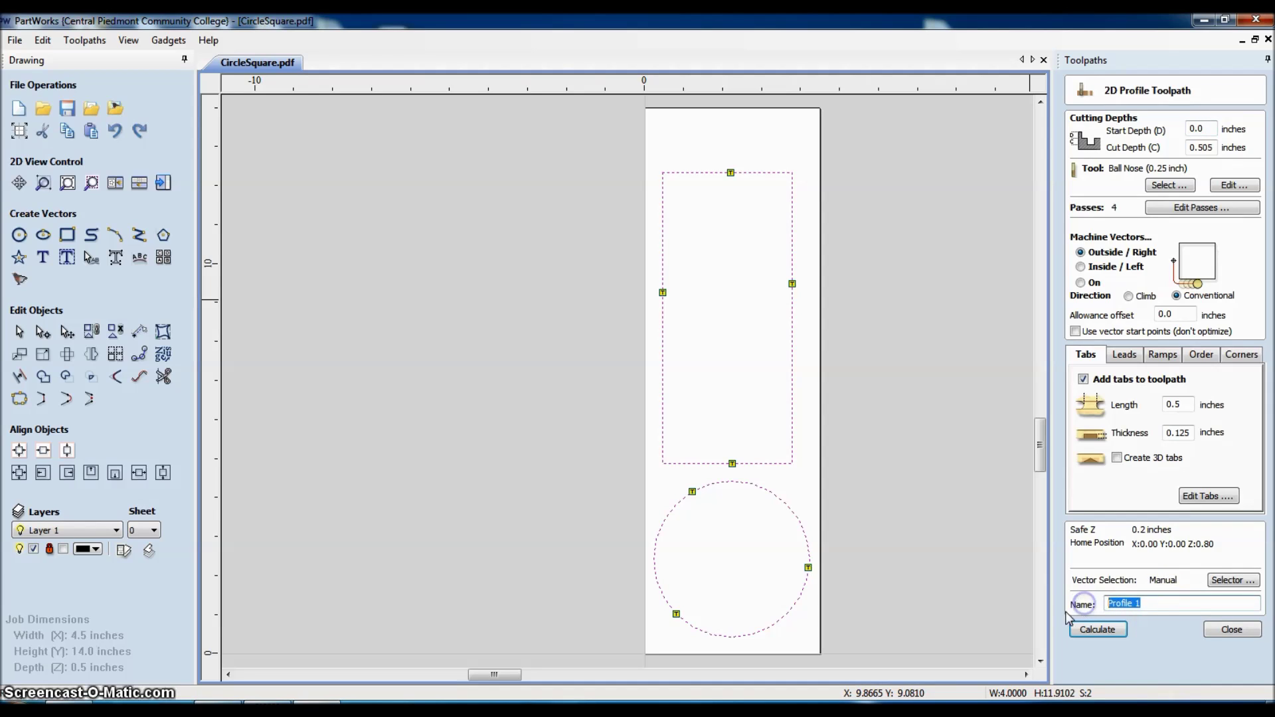
# Step: Name the profile toolpath CutProfile1 and calculate it, accepting the cut through the material
pyautogui.write('Cut')
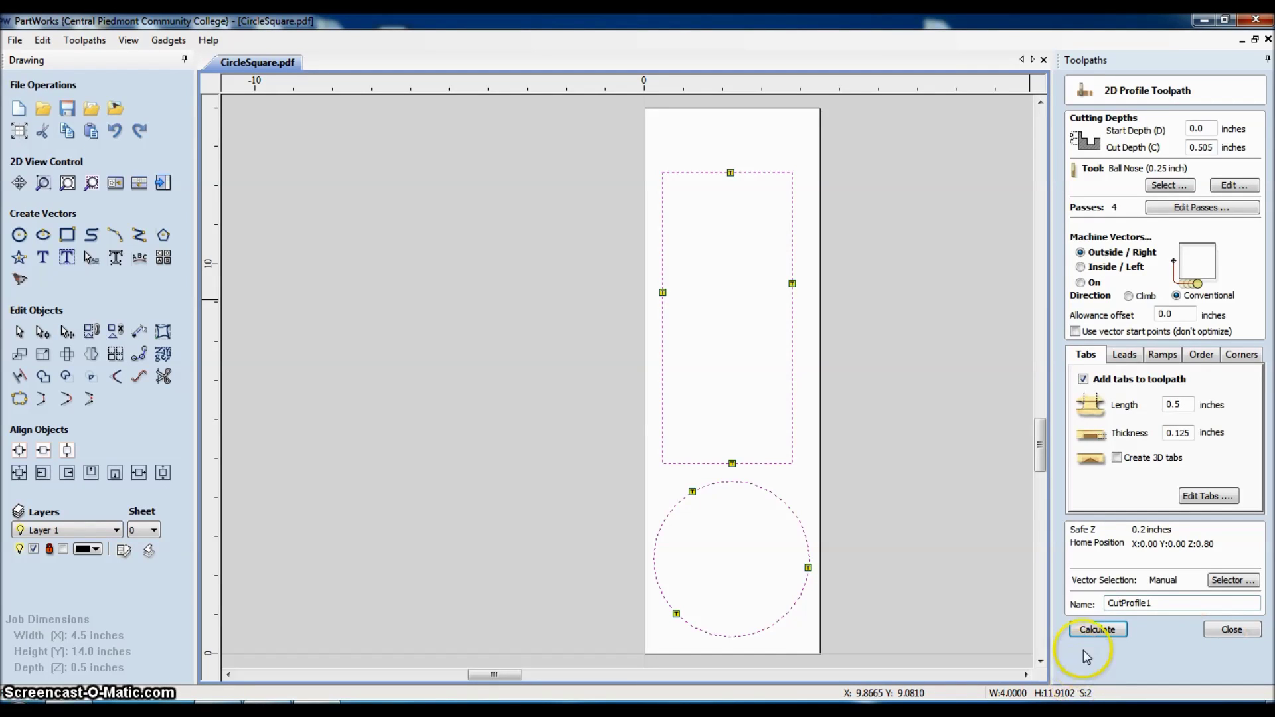
pyautogui.click(1095, 629)
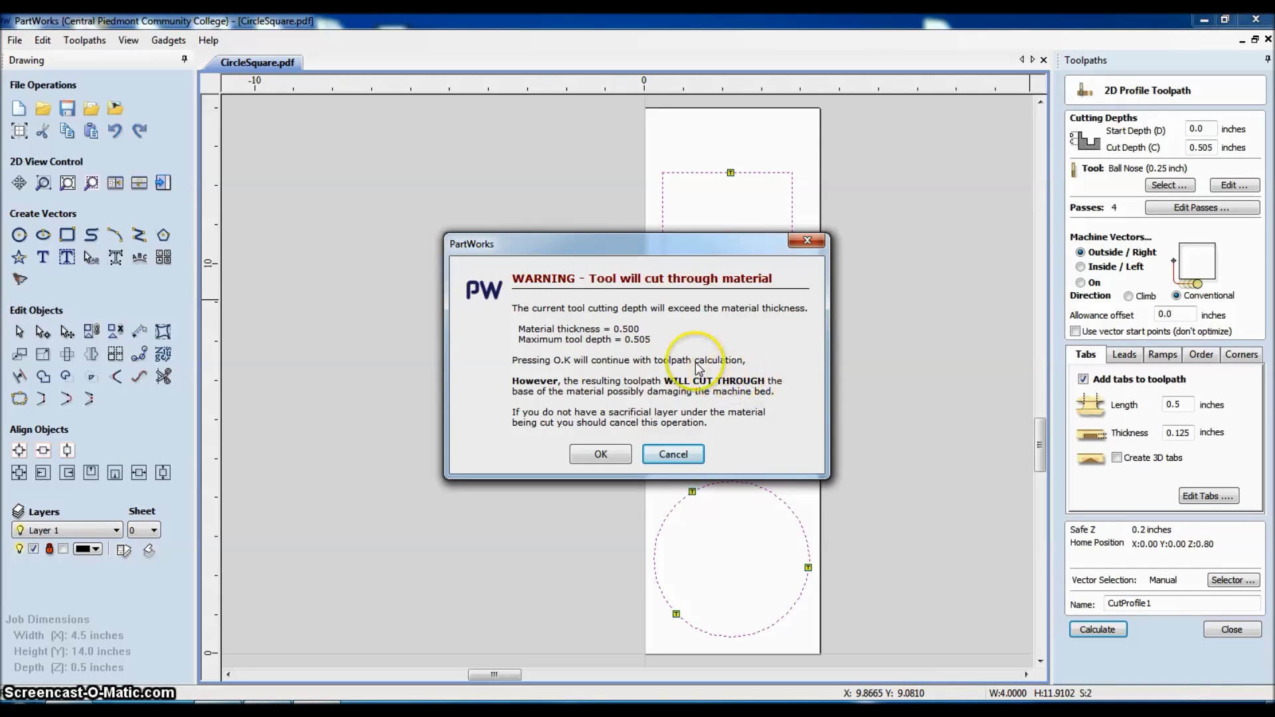
pyautogui.click(596, 454)
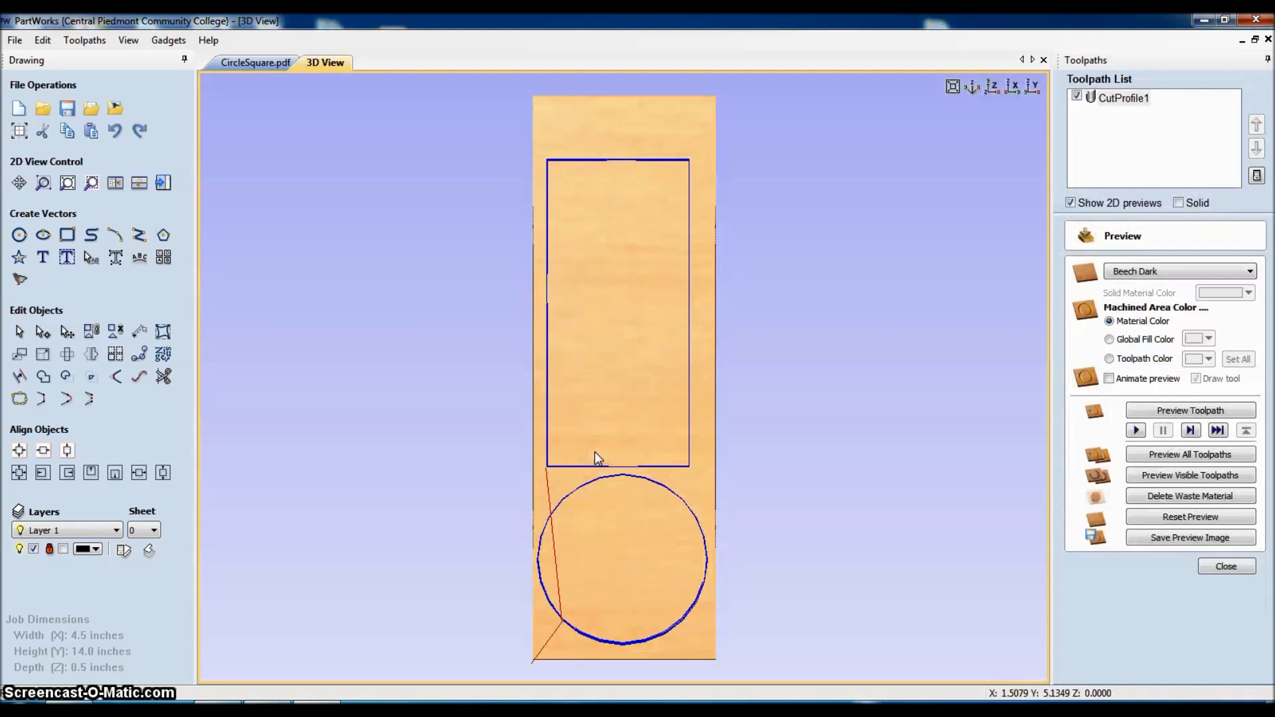
# Step: Preview the toolpath's cut on the tilted 3D material, and replay it from a reset with animation and the tool drawn
pyautogui.moveTo(645, 532); pyautogui.dragTo(733, 394)
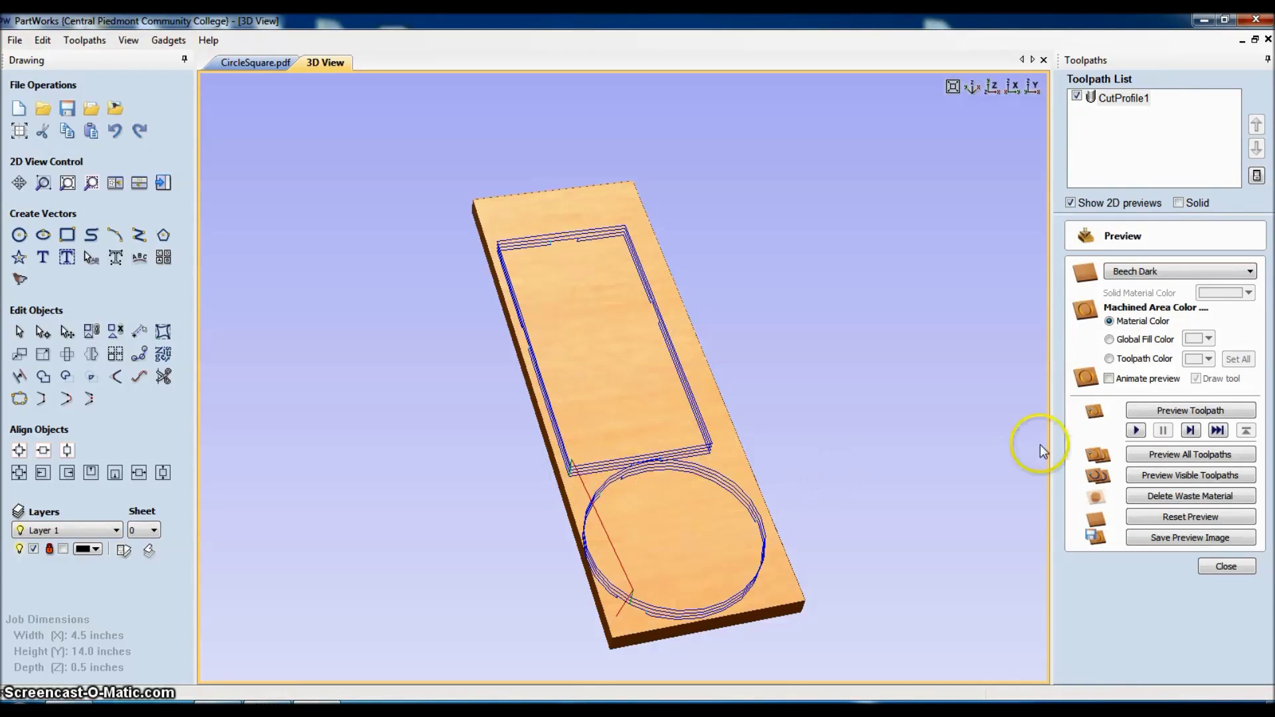
pyautogui.click(1135, 430)
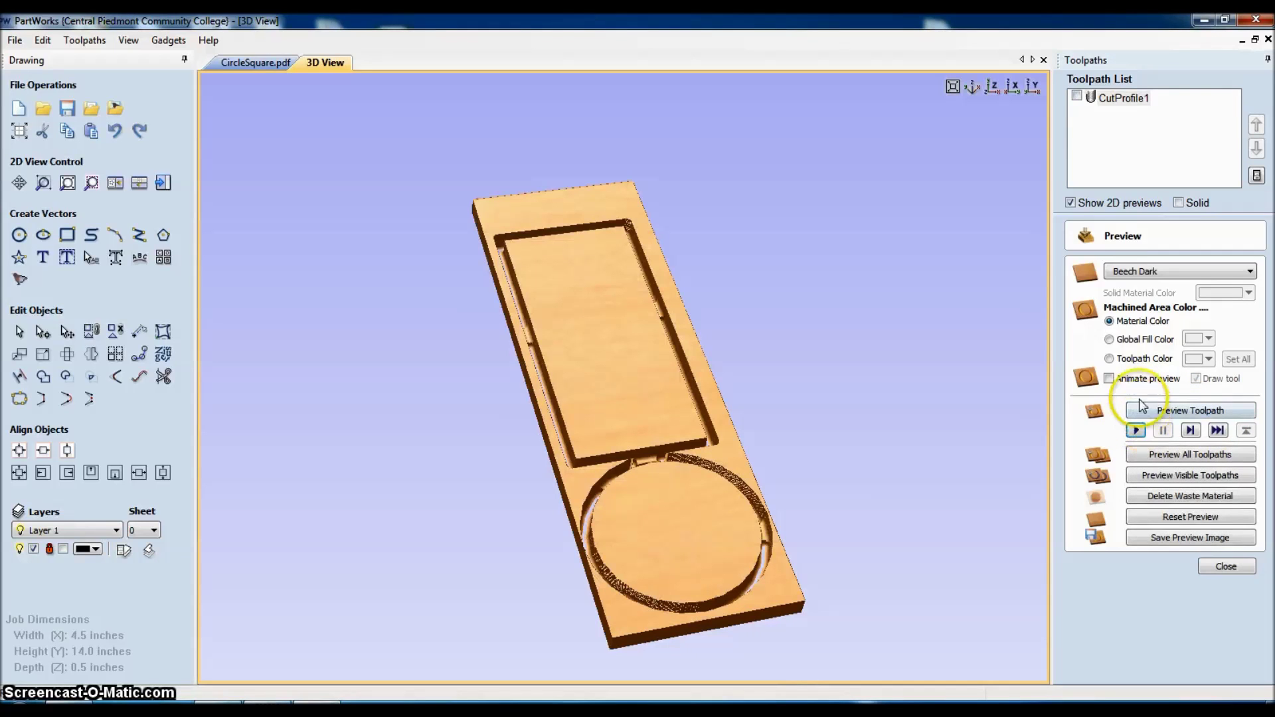
pyautogui.click(1108, 378)
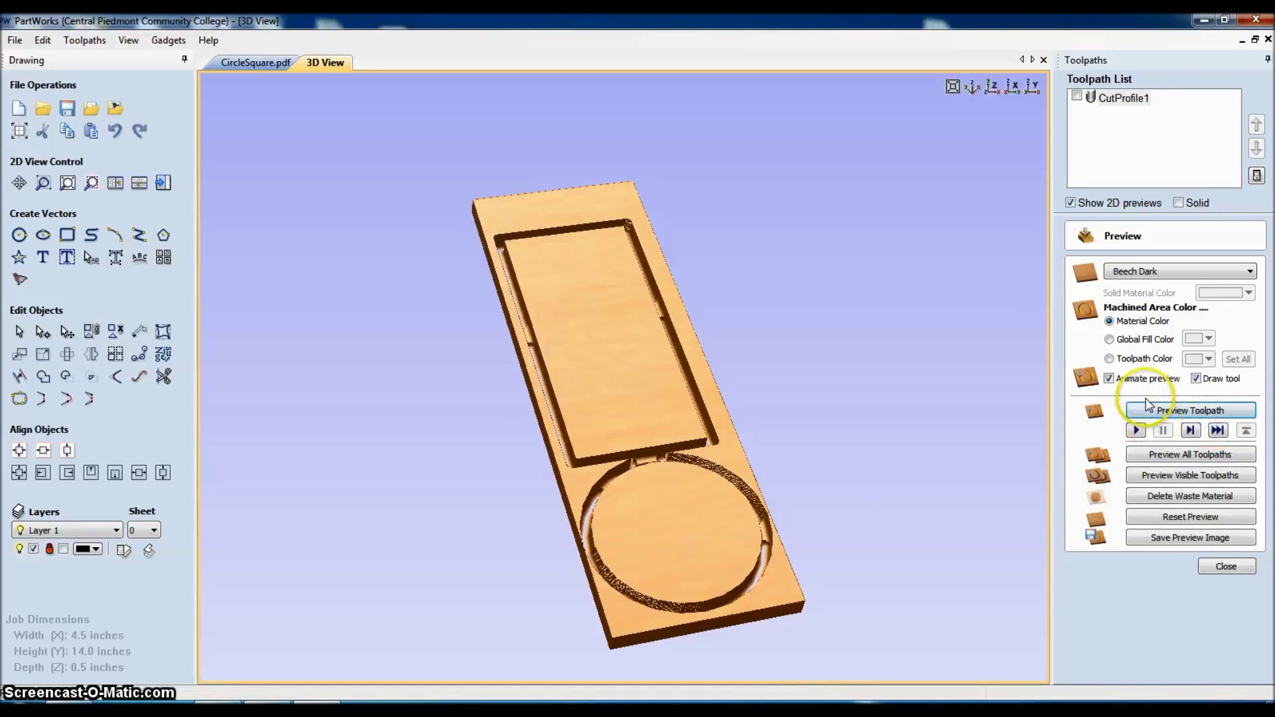
pyautogui.click(1190, 517)
pyautogui.click(1136, 431)
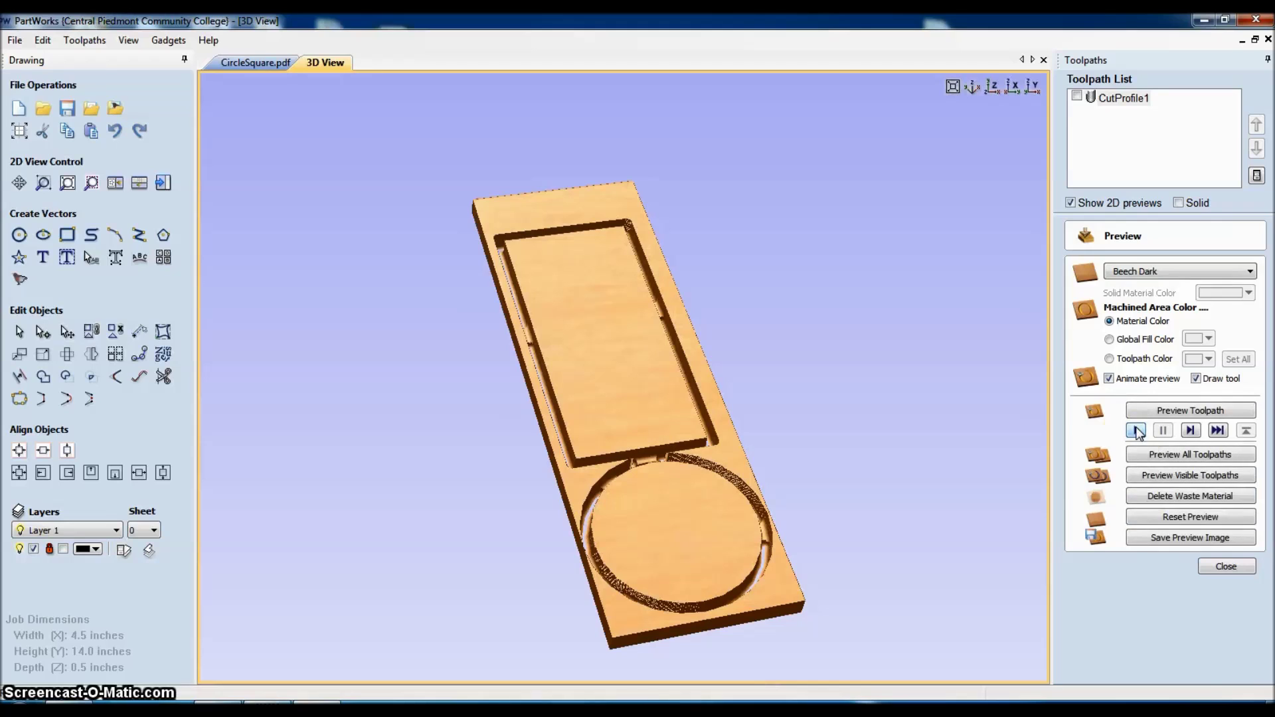
# Step: Finish the cut preview and make the CutProfile1 toolpath visible in the toolpath list
pyautogui.click(1207, 431)
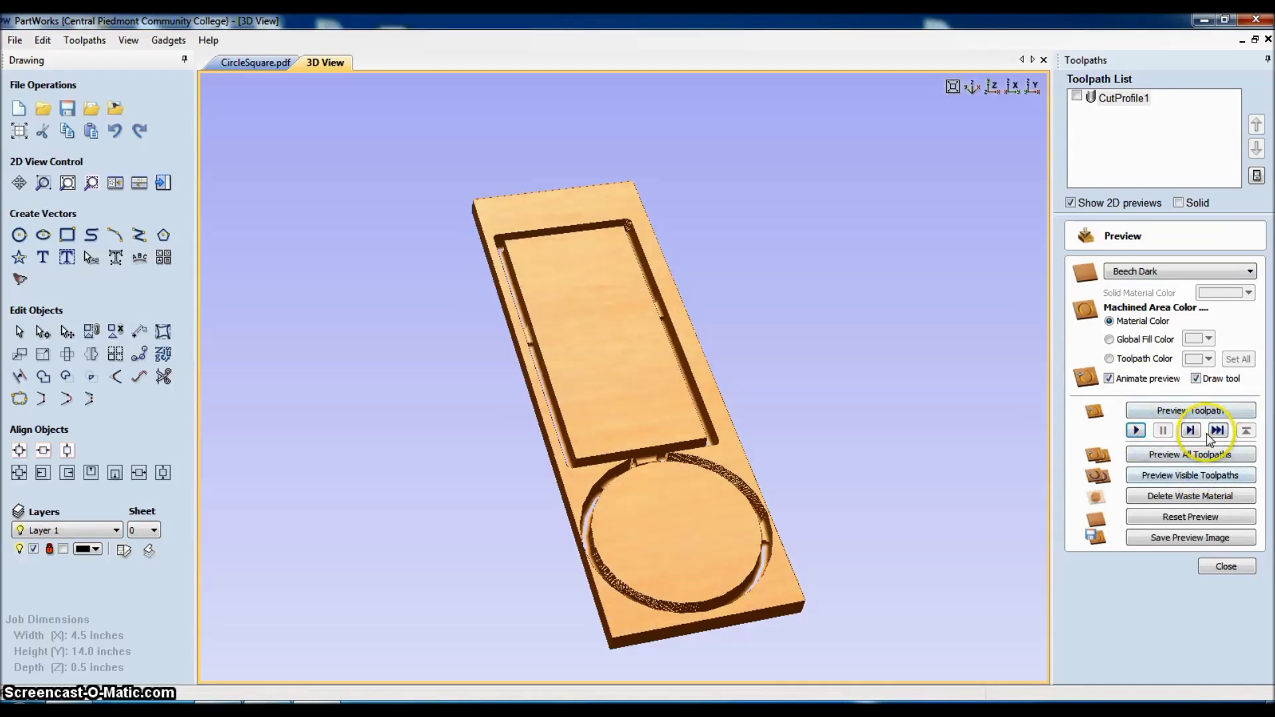
pyautogui.click(1218, 563)
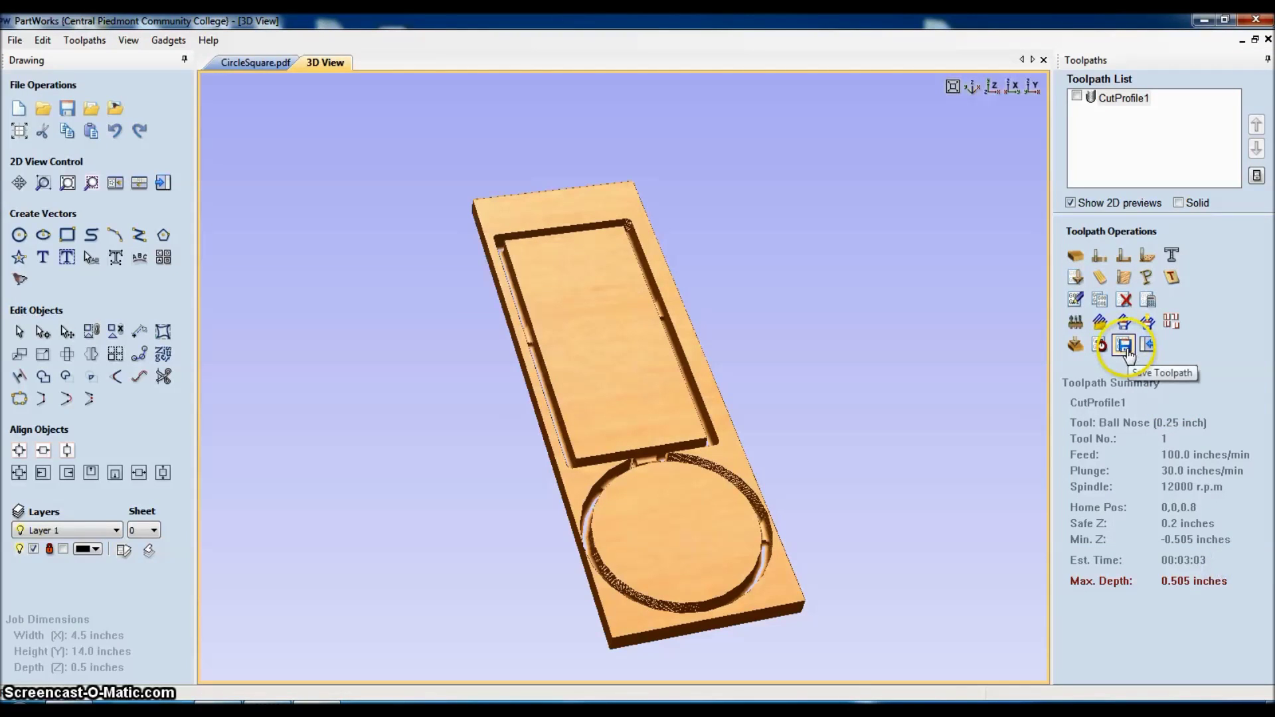
pyautogui.click(1076, 98)
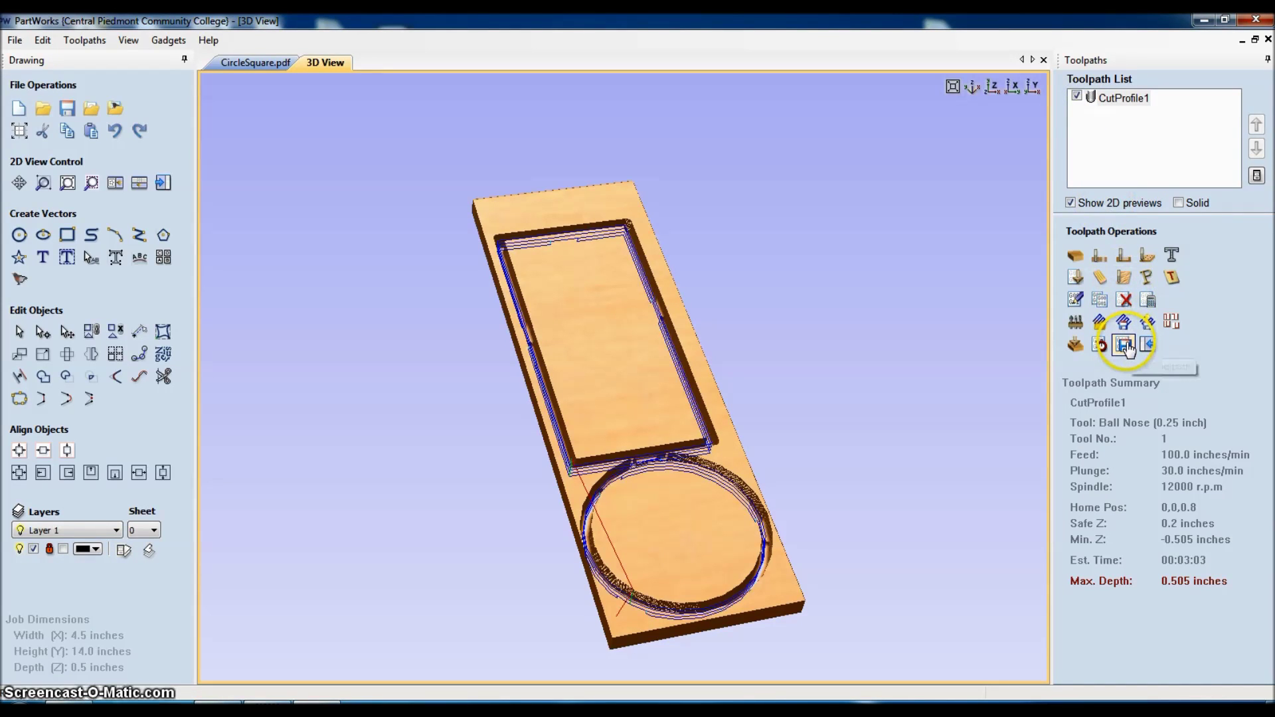
pyautogui.click(1075, 302)
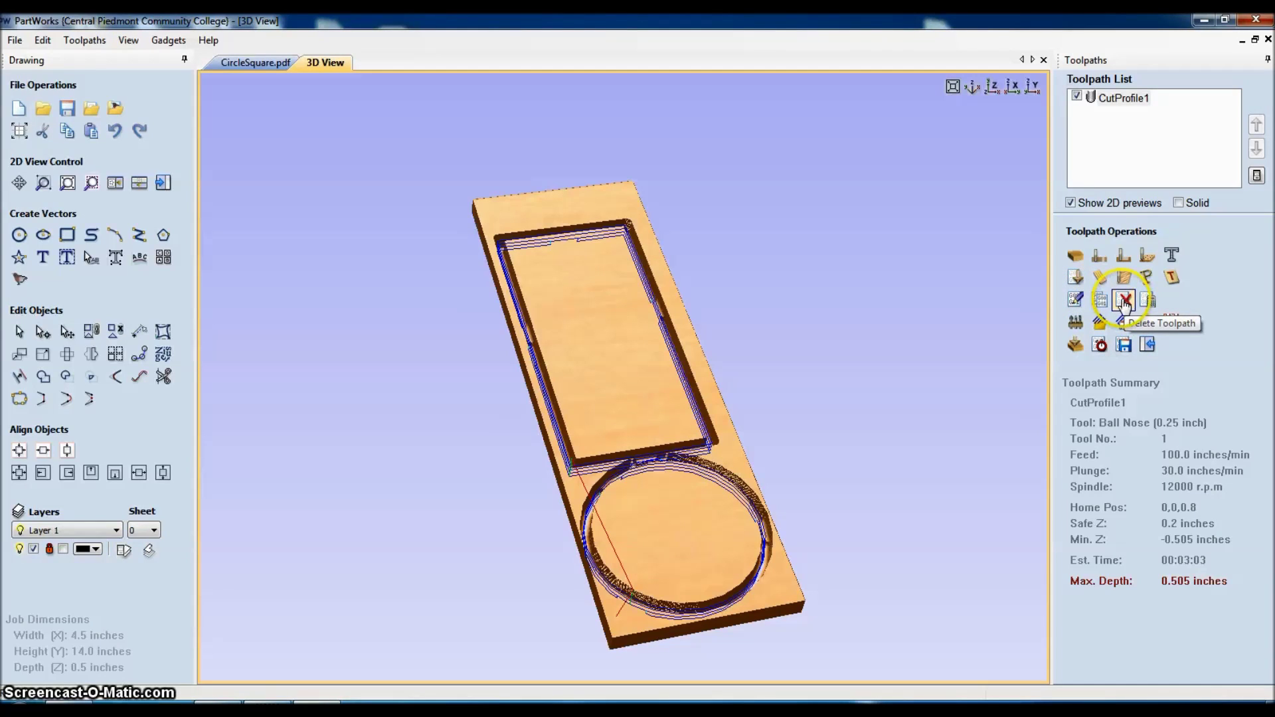
# Step: Save the visible toolpath with the Shopbot TC(Inch)(*.sbp) post processor as CutProfile1.sbp in the Circle Example folder
pyautogui.click(1122, 345)
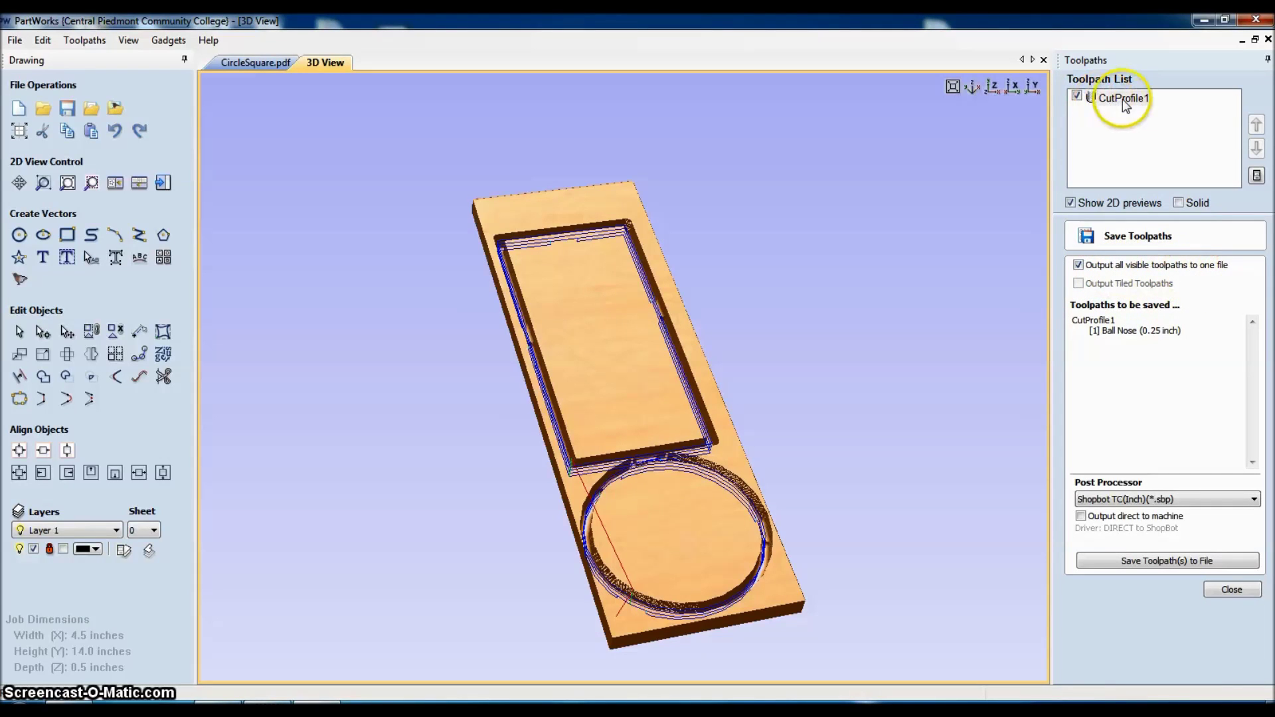
pyautogui.click(1163, 500)
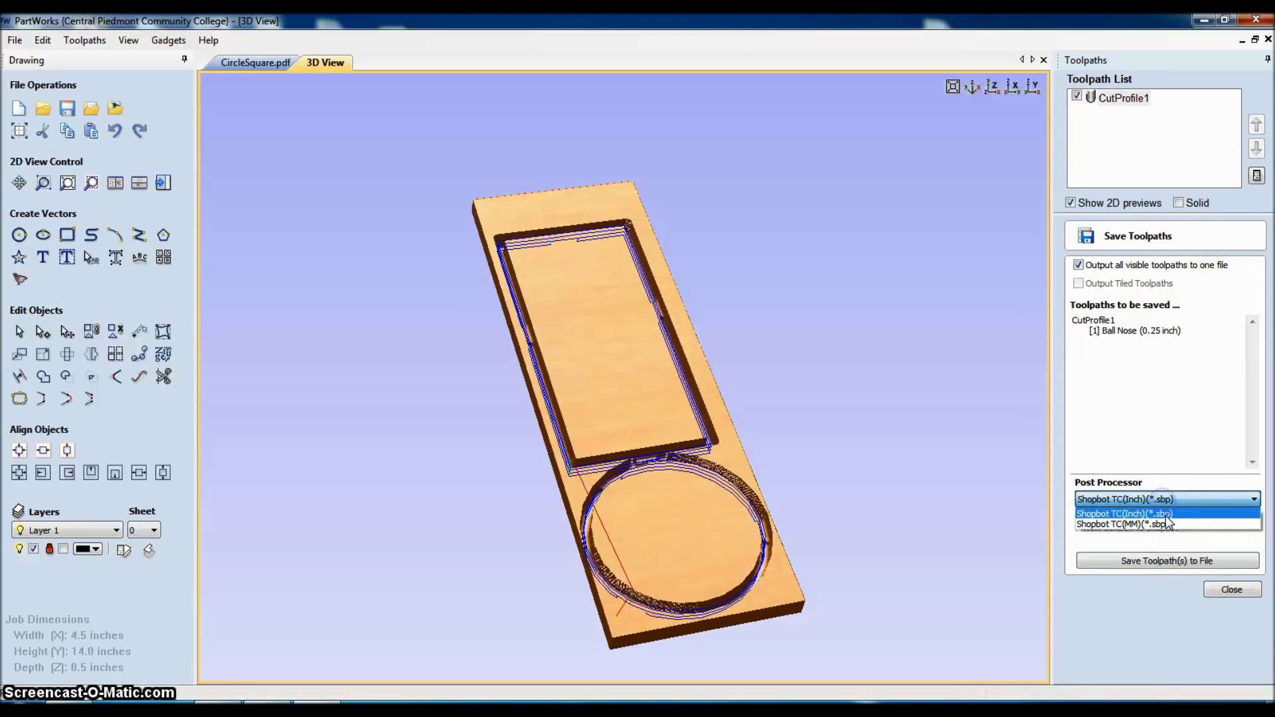
pyautogui.click(1166, 515)
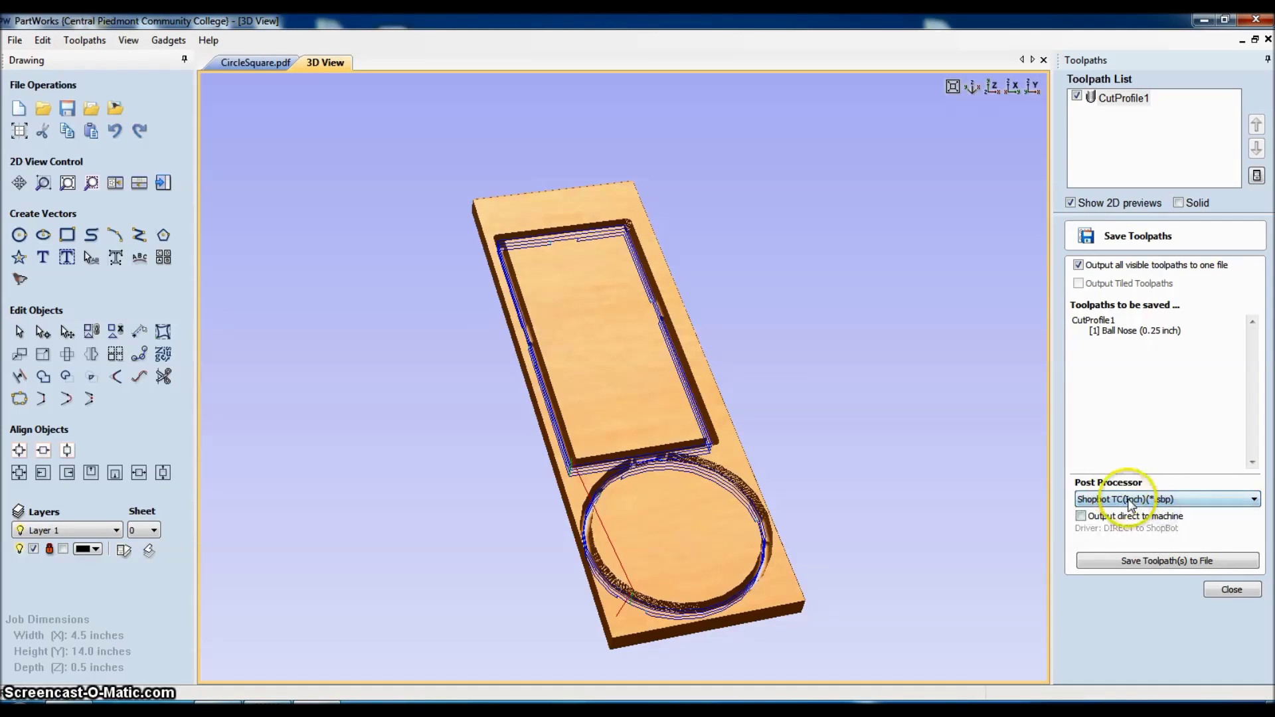
pyautogui.click(1149, 561)
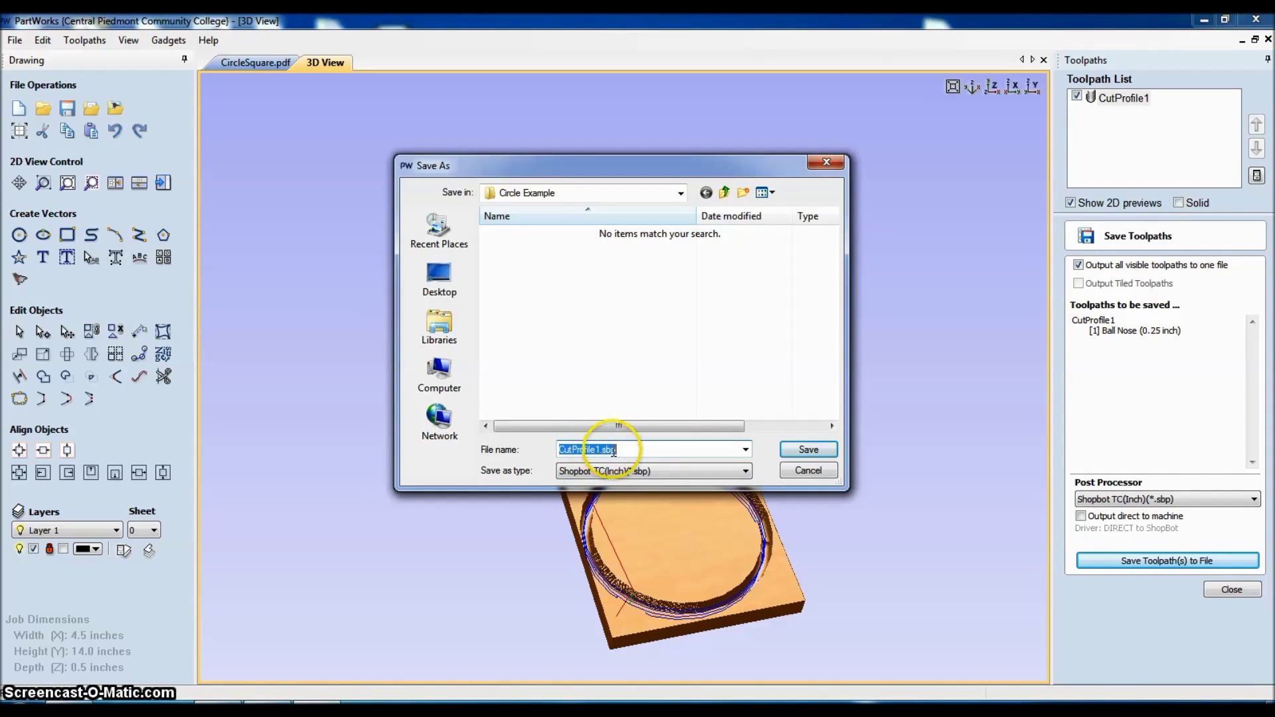
pyautogui.click(808, 449)
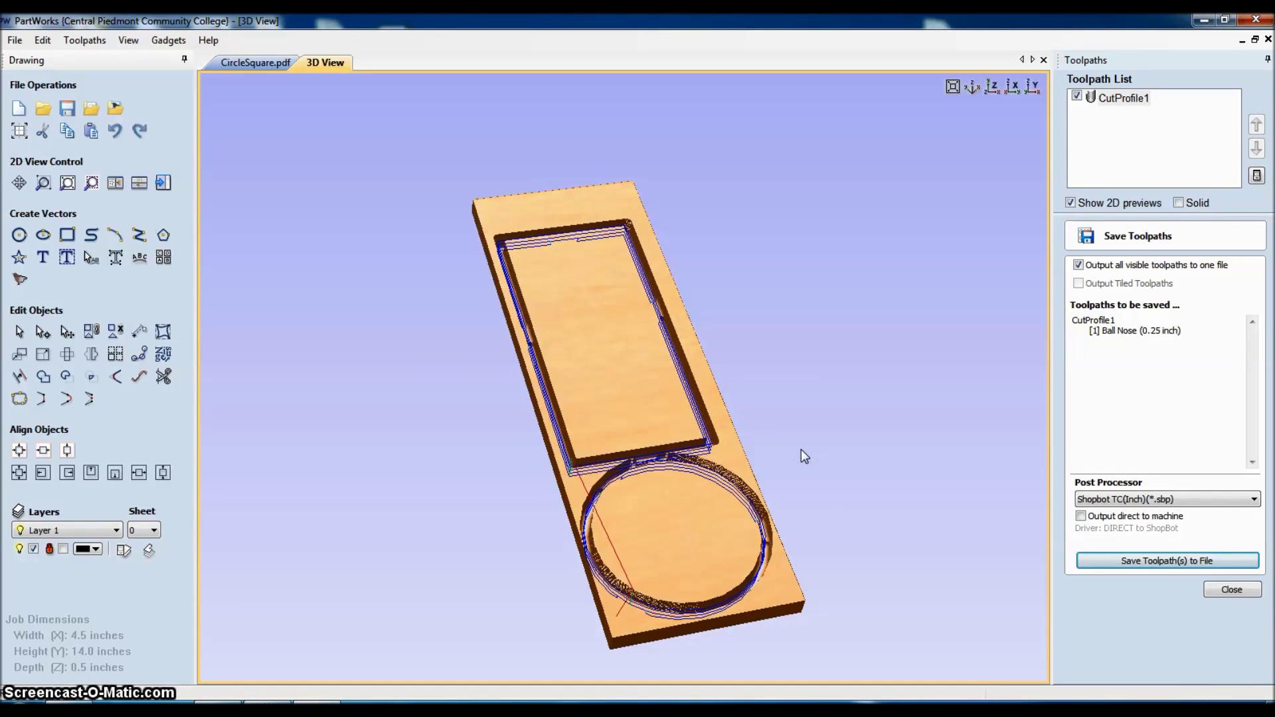
# Step: Exit PartWorks without saving the changes to CircleSquare.pdf
pyautogui.click(1256, 21)
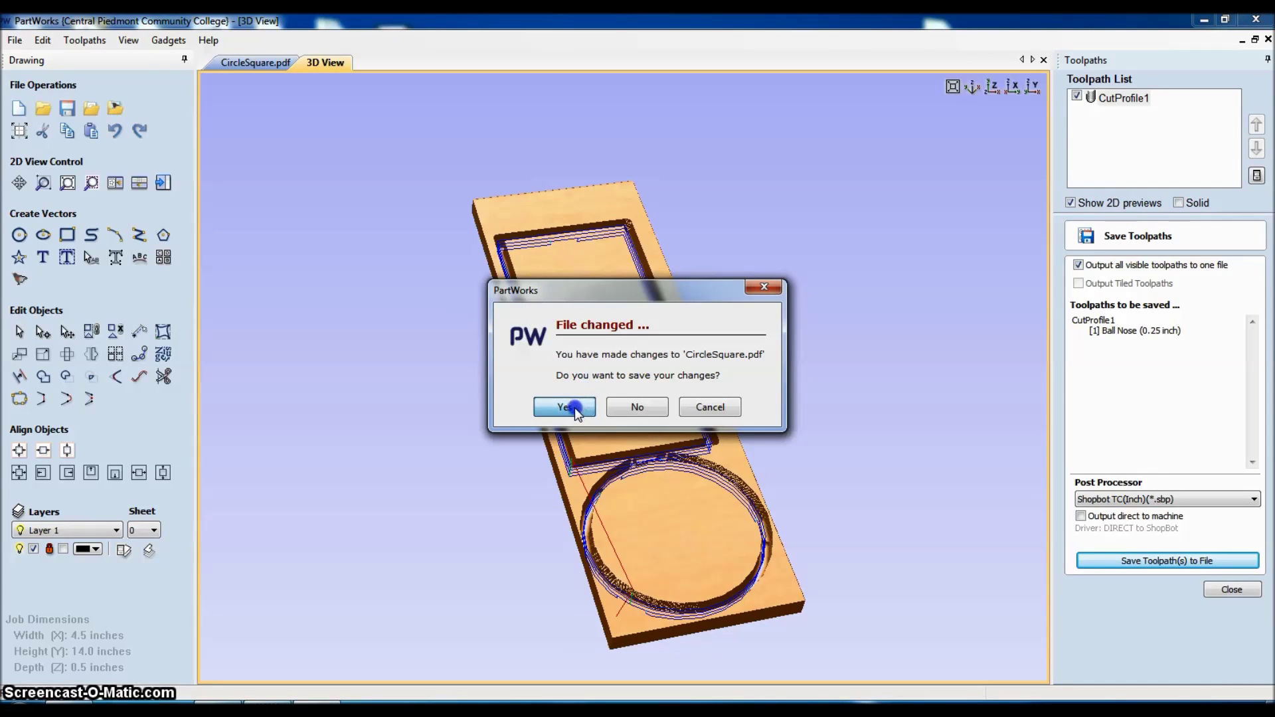
pyautogui.click(635, 408)
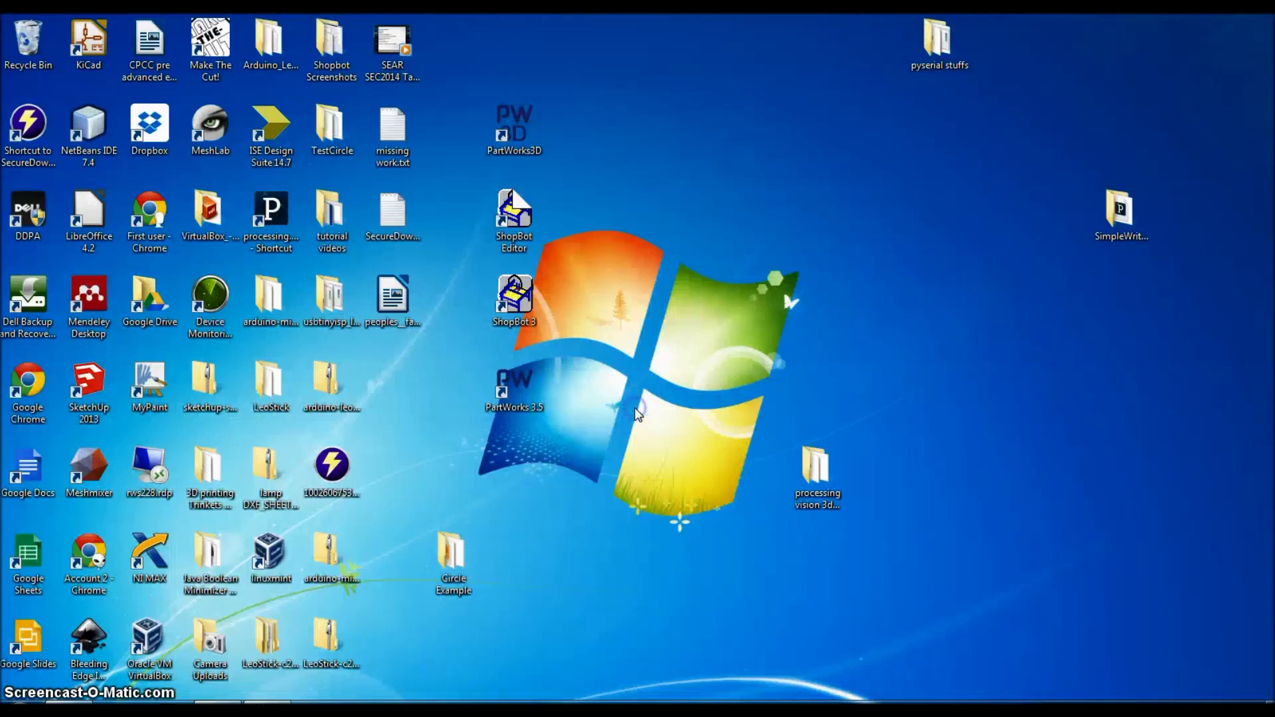